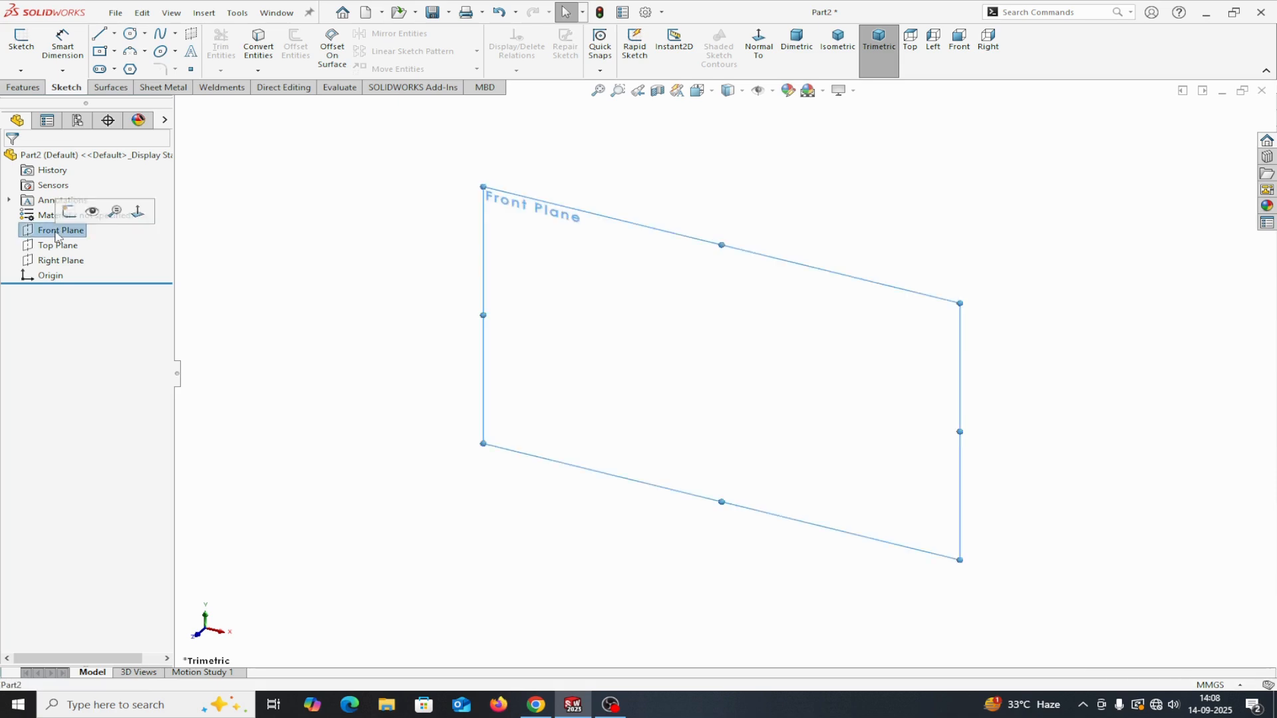
Step: Sketch a centre rectangle about 107 by 72 mm on the Front Plane, centred on the origin
{"action": "left_click", "coordinate": [64, 213]}
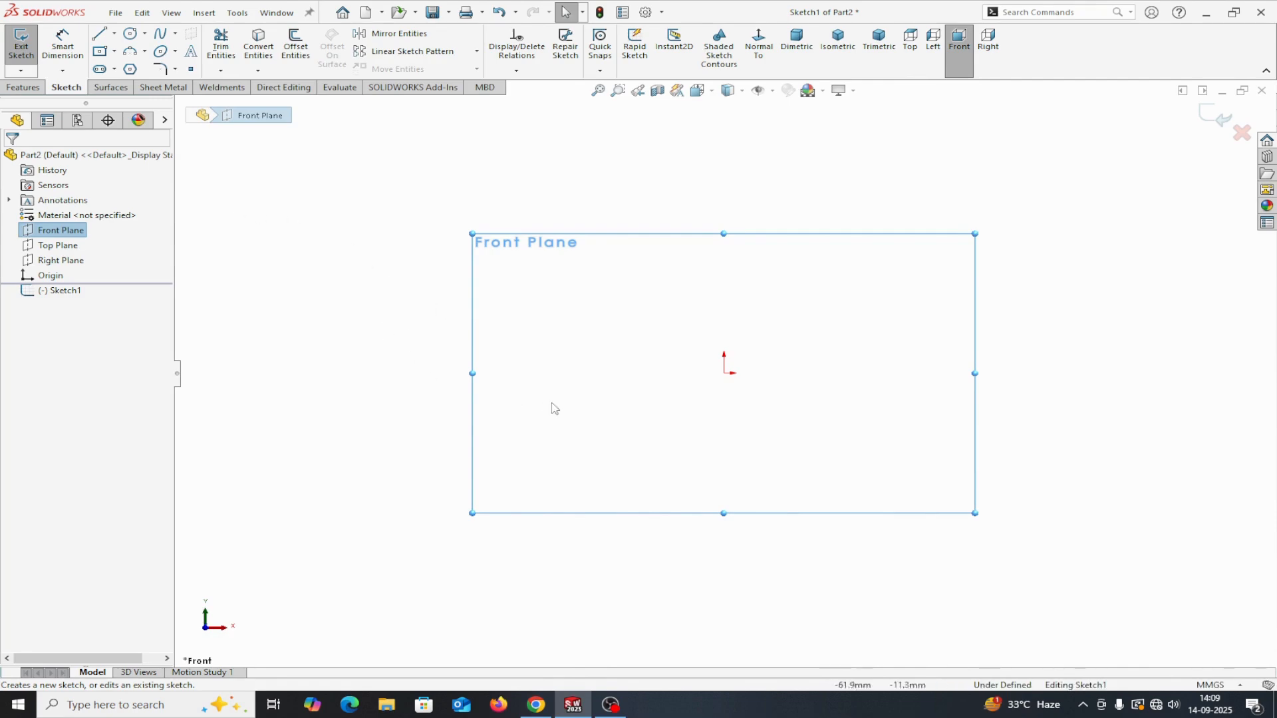
{"action": "left_click", "coordinate": [100, 51]}
{"action": "left_click", "coordinate": [723, 373]}
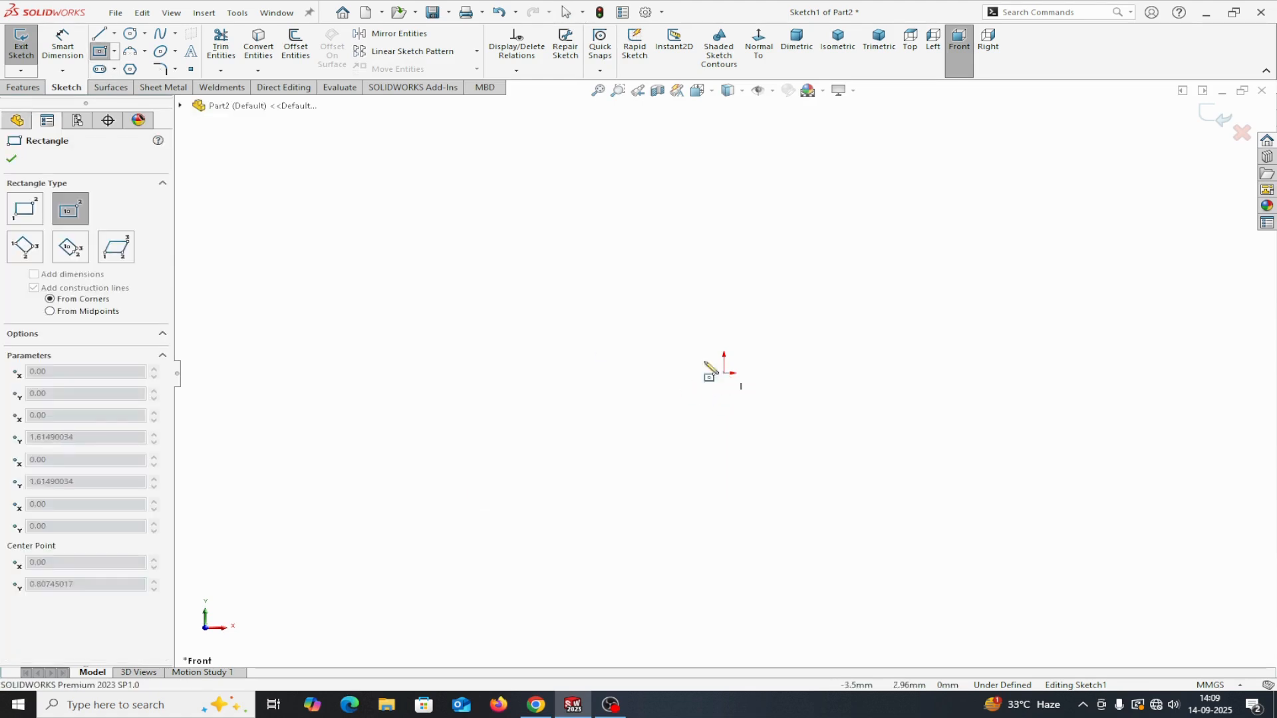
{"action": "left_click", "coordinate": [573, 281]}
{"action": "right_click", "coordinate": [573, 282]}
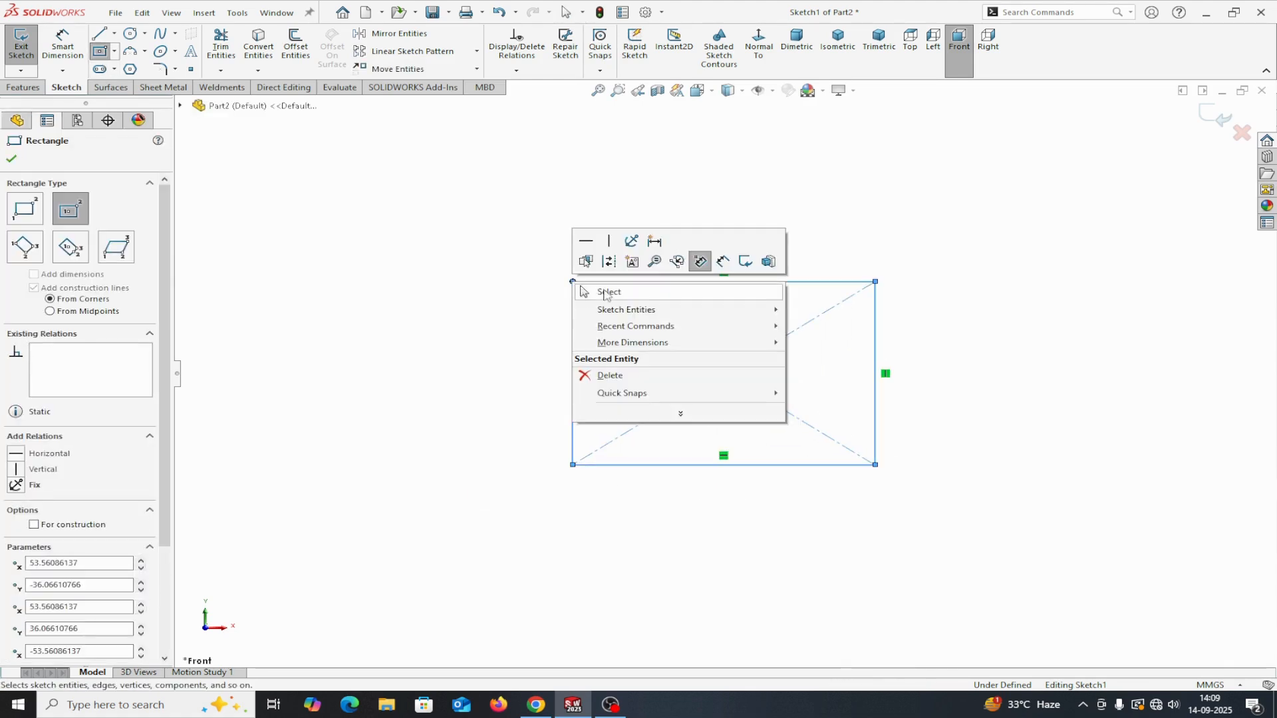
{"action": "left_click", "coordinate": [602, 291]}
Step: Dimension the rectangle 120 mm wide and 80 mm high
{"action": "left_click", "coordinate": [62, 45]}
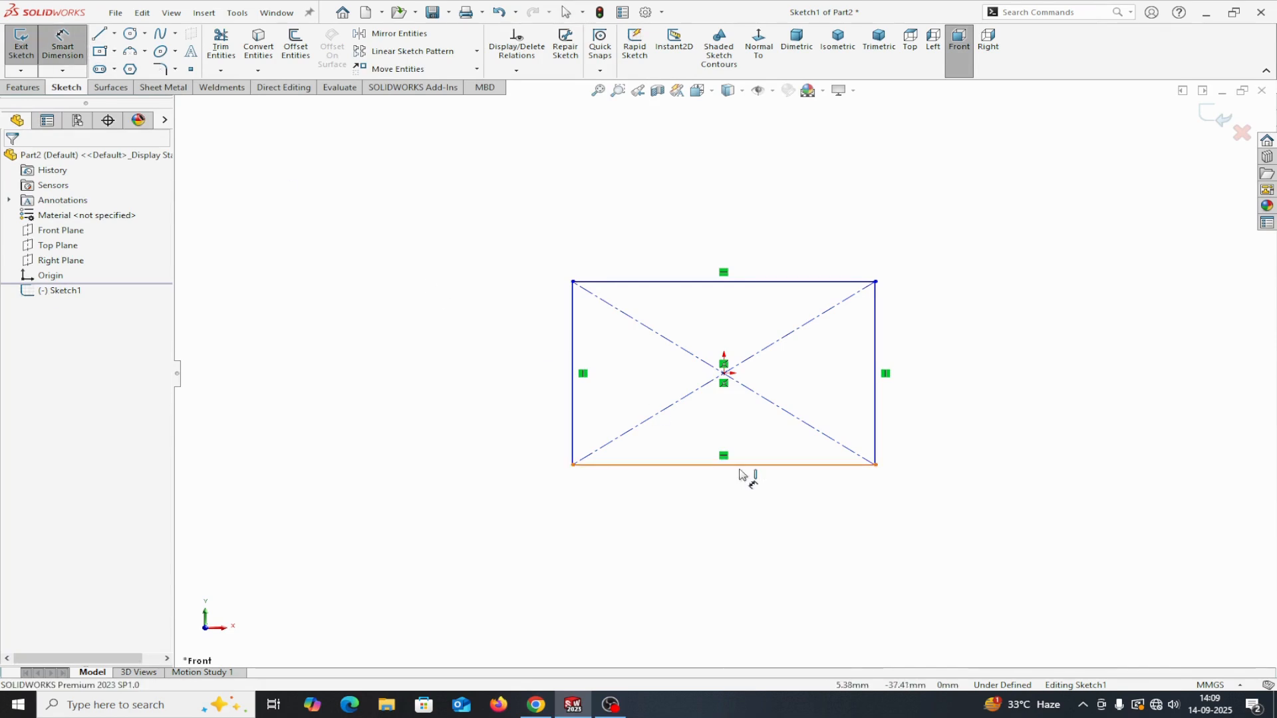
{"action": "left_click", "coordinate": [737, 467]}
{"action": "left_click", "coordinate": [725, 530]}
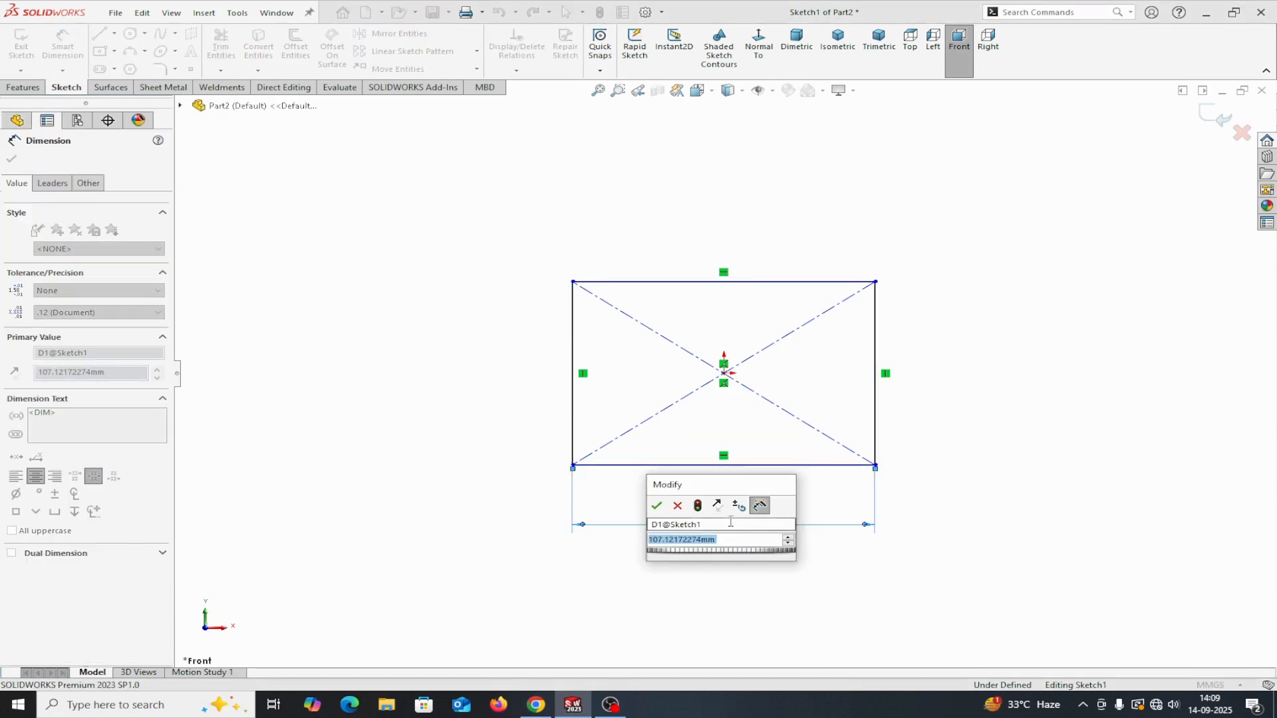
{"action": "type", "text": "120"}
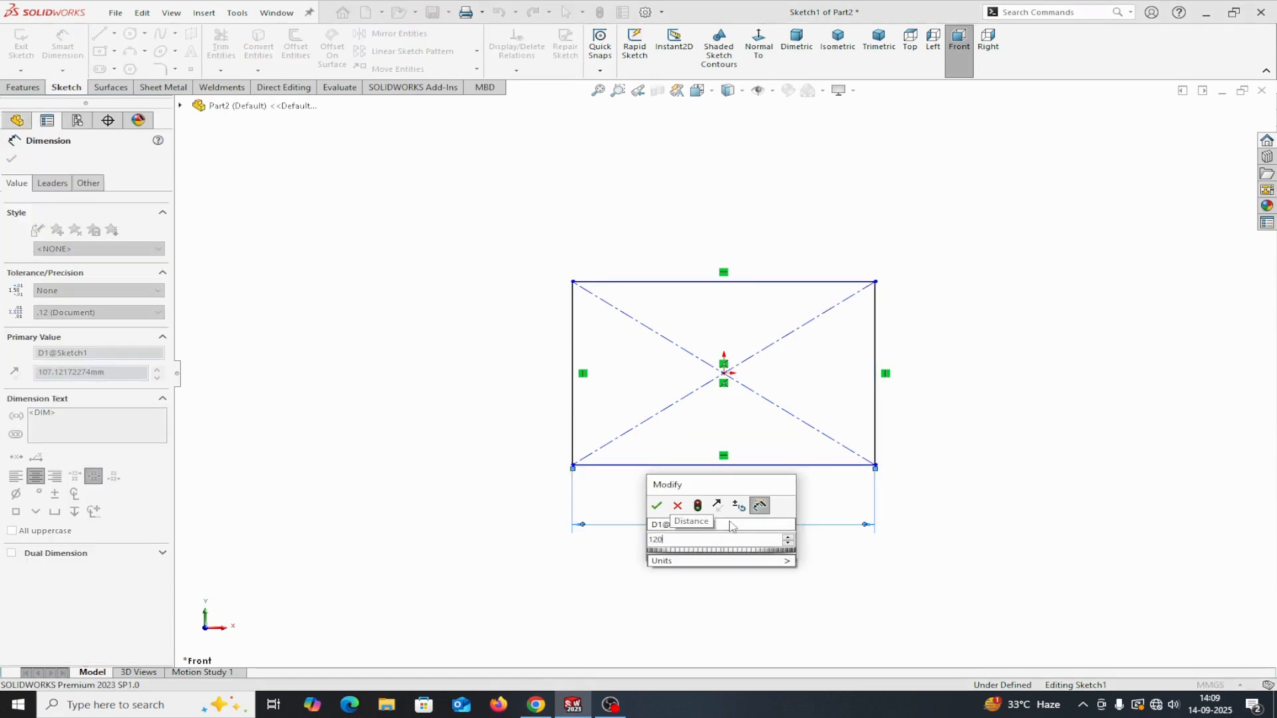
{"action": "left_click", "coordinate": [657, 506]}
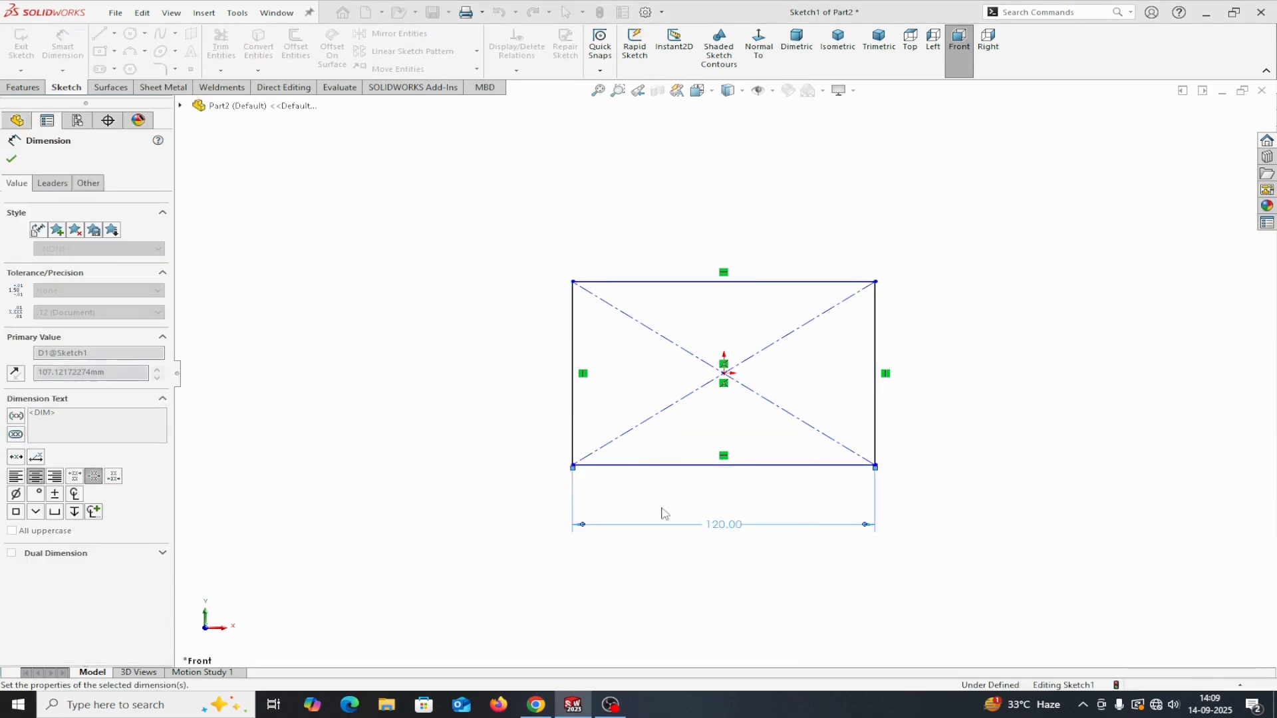
{"action": "left_click", "coordinate": [573, 427]}
{"action": "left_click", "coordinate": [487, 422]}
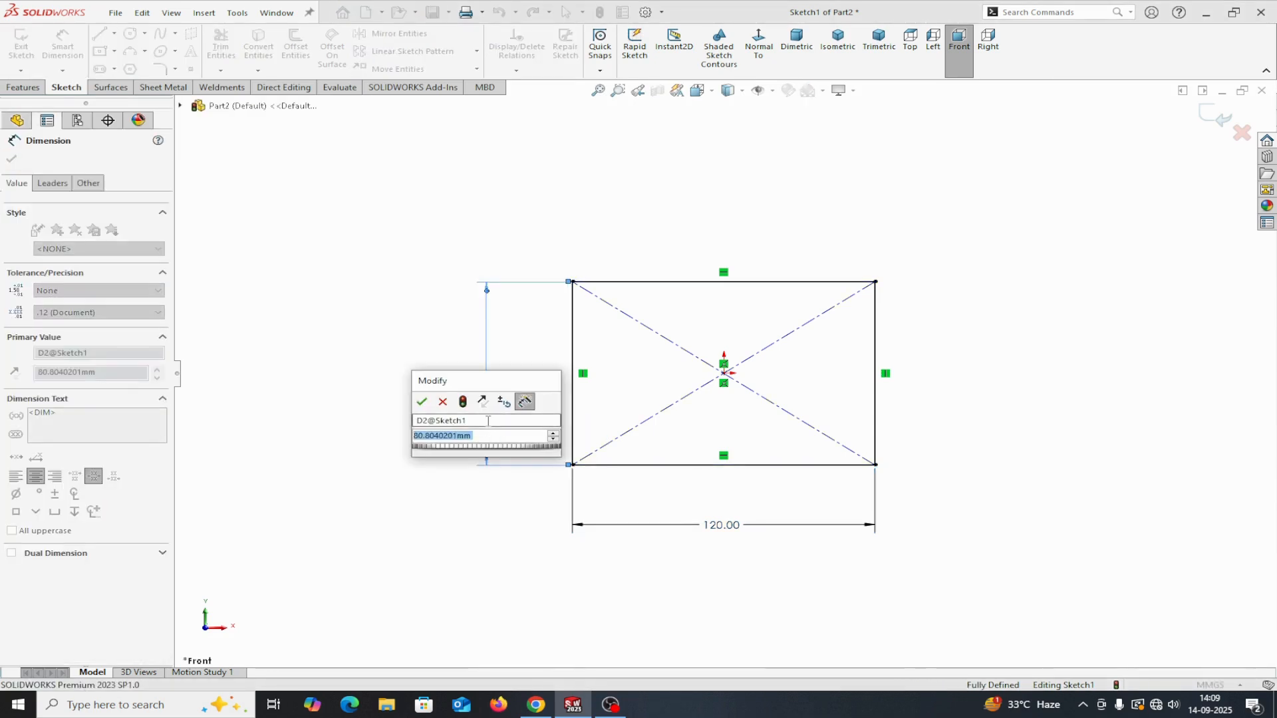
{"action": "type", "text": "80"}
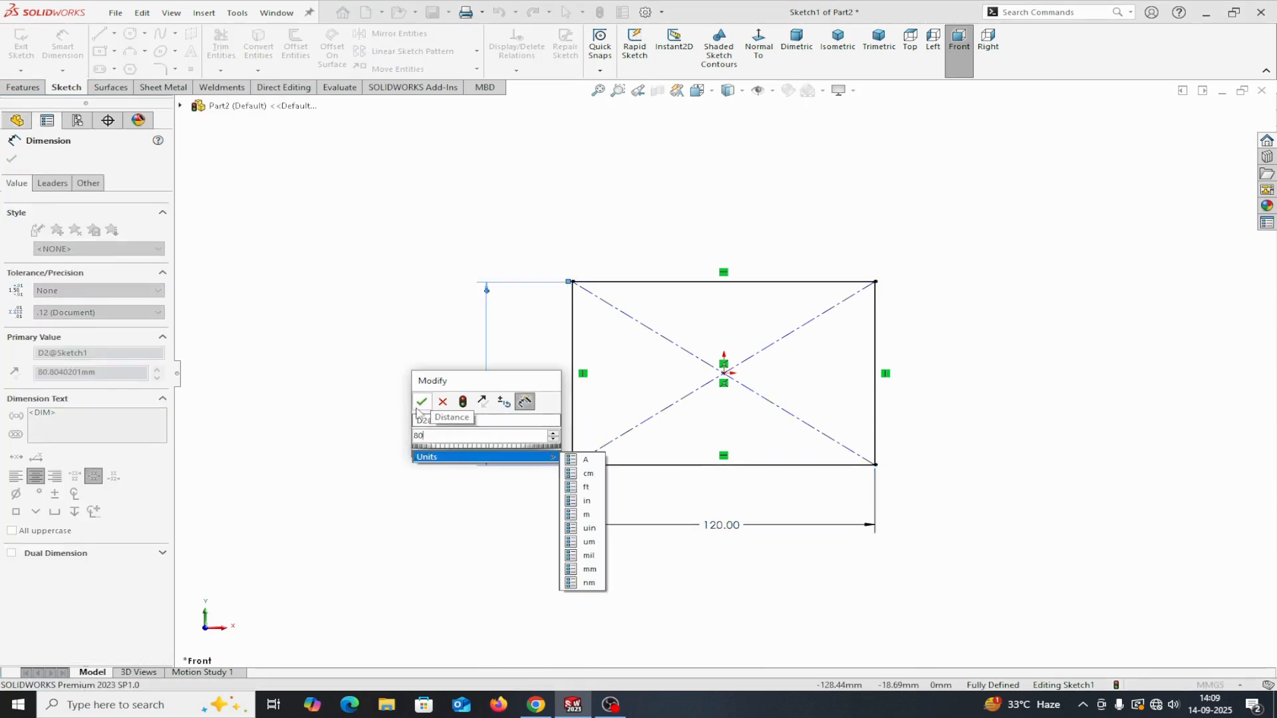
{"action": "left_click", "coordinate": [421, 401]}
{"action": "left_click", "coordinate": [11, 159]}
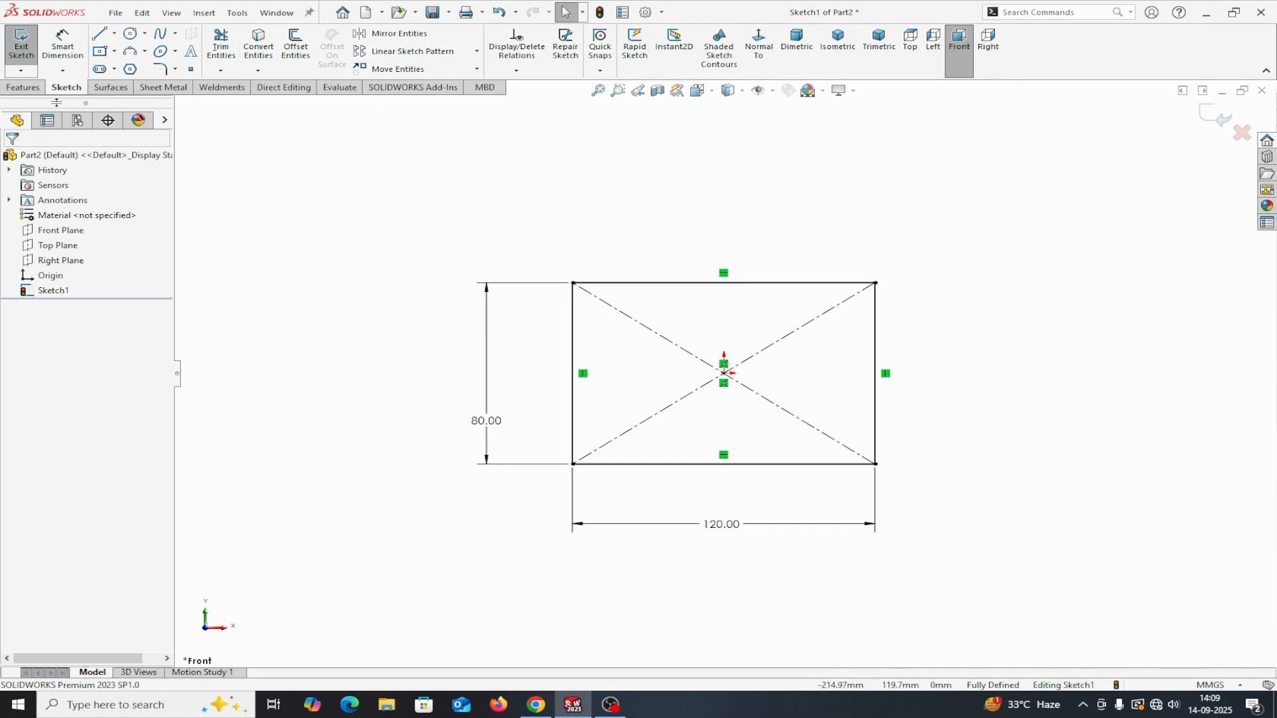
{"action": "right_click", "coordinate": [160, 88]}
{"action": "mouse_move", "coordinate": [201, 135]}
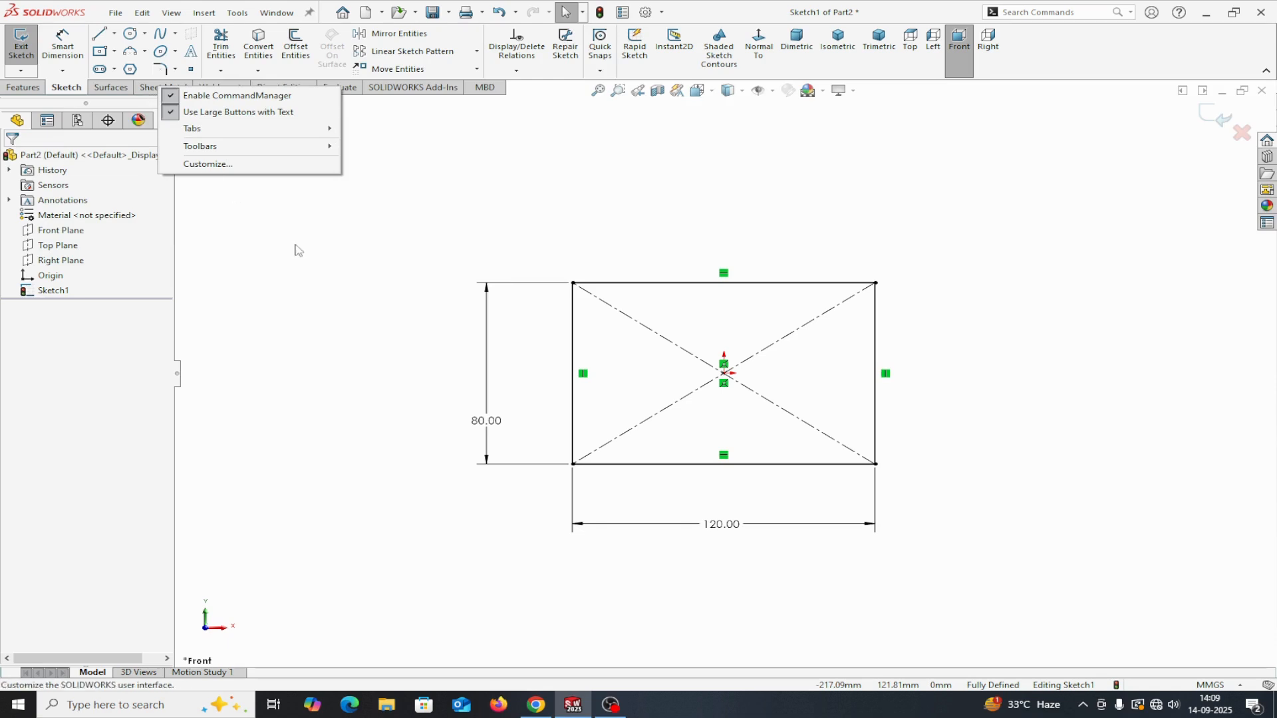
{"action": "left_click", "coordinate": [342, 285]}
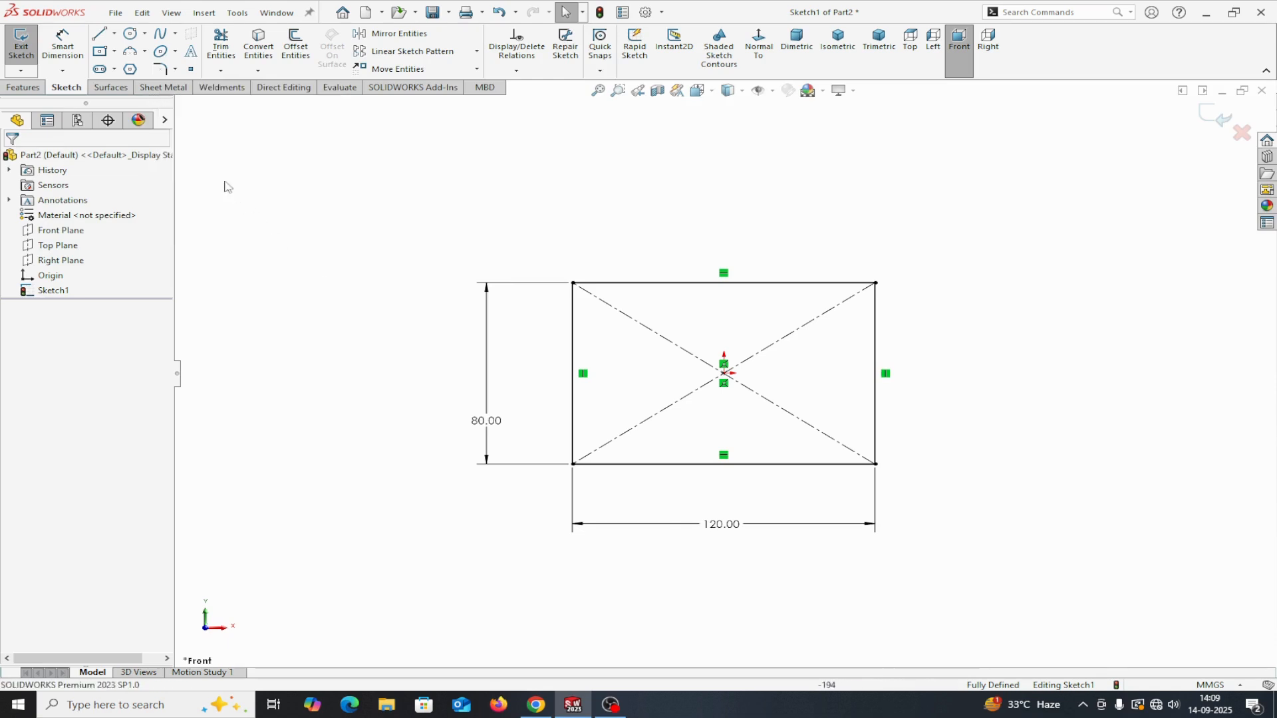
Step: Create a 3 mm thick base flange from the rectangle with reversed direction, K-Factor 0.5 and rectangular auto relief at ratio 0.5
{"action": "left_click", "coordinate": [162, 88]}
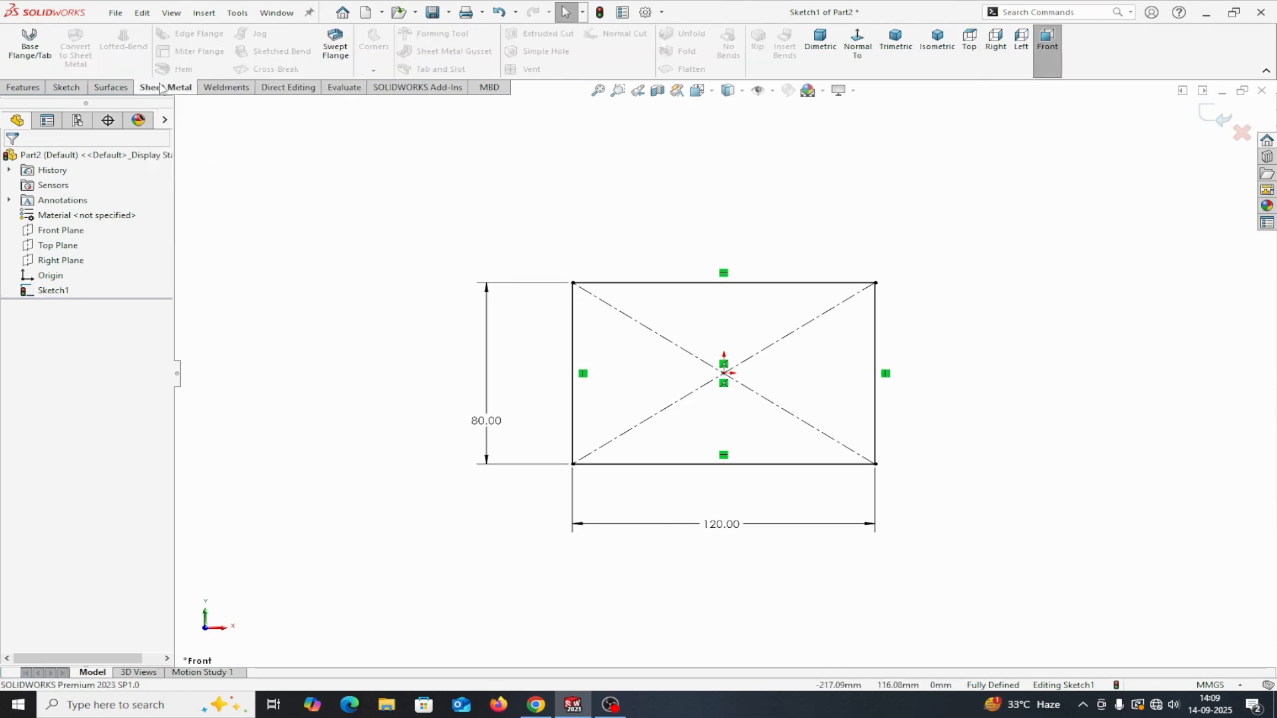
{"action": "left_click", "coordinate": [27, 45]}
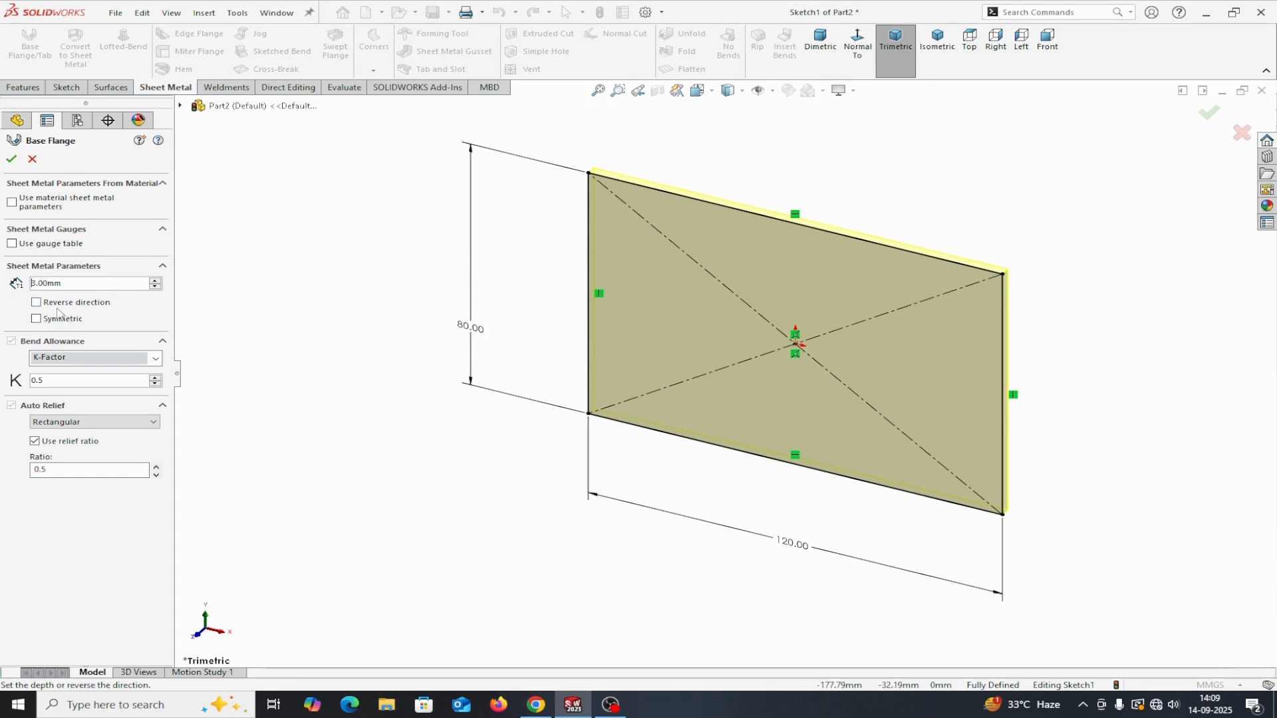
{"action": "left_click", "coordinate": [36, 303]}
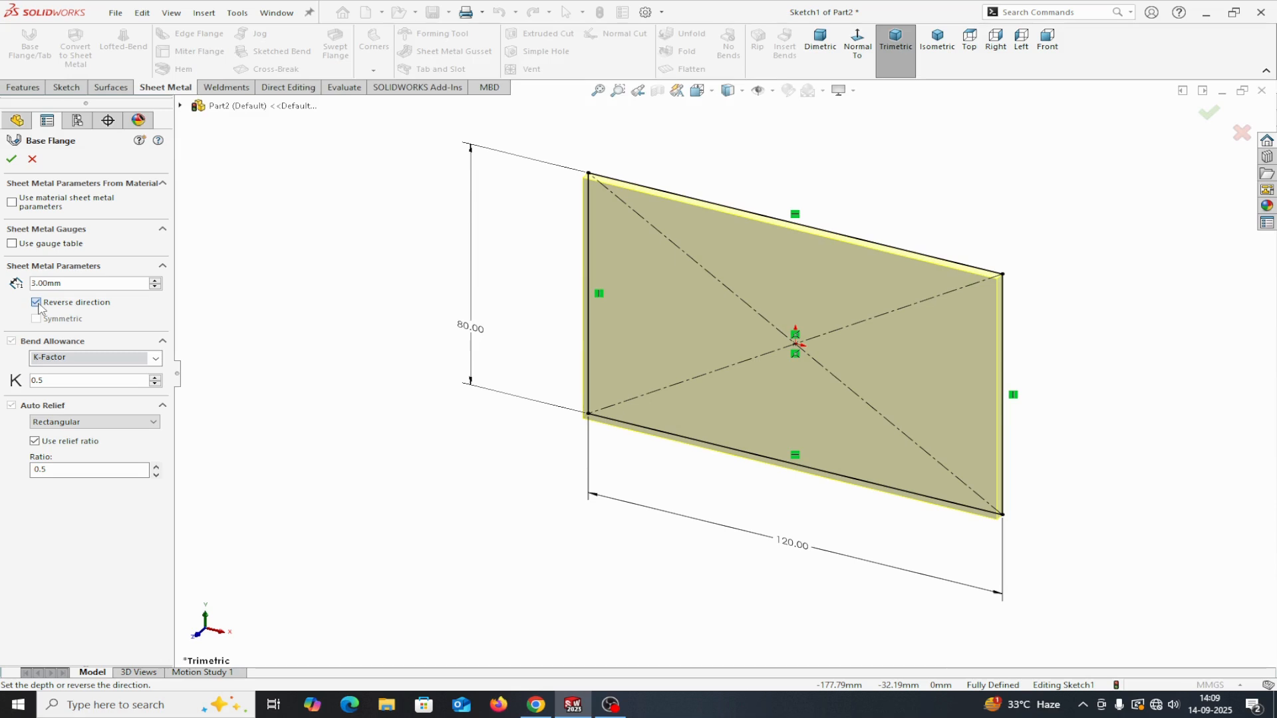
{"action": "left_click", "coordinate": [36, 302]}
{"action": "left_click", "coordinate": [35, 303]}
{"action": "left_click", "coordinate": [36, 303]}
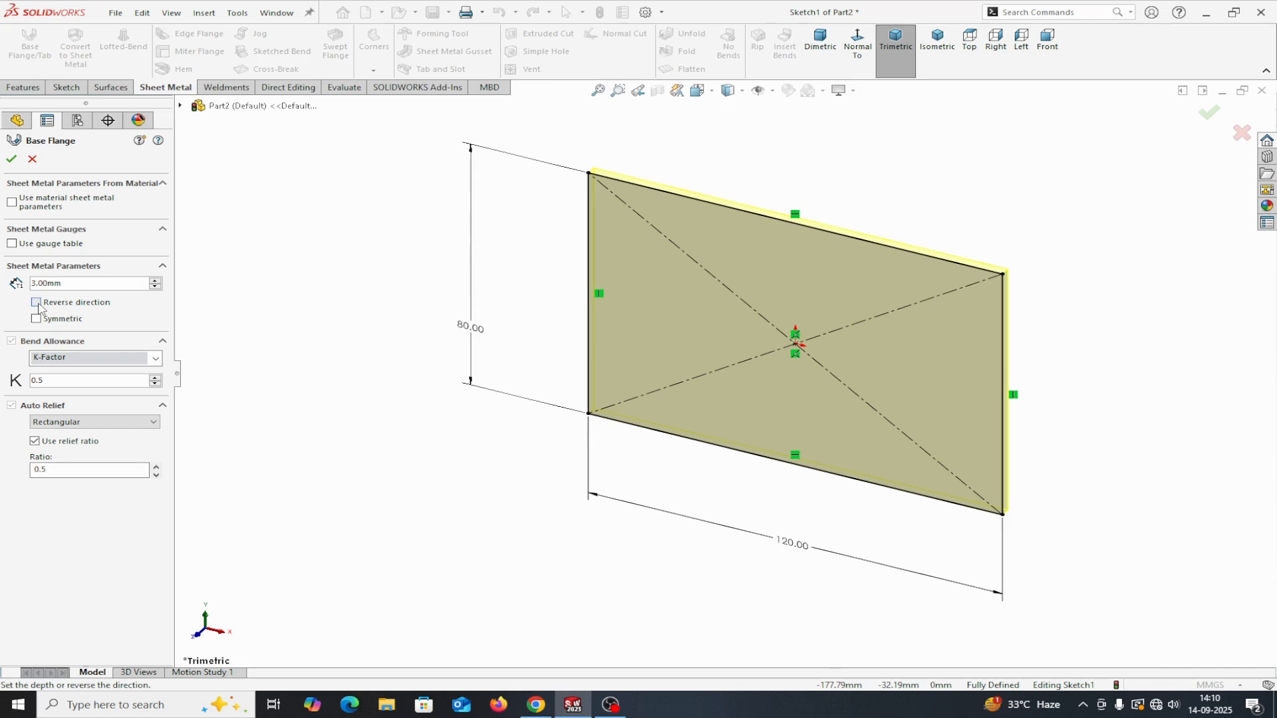
{"action": "left_click", "coordinate": [36, 304]}
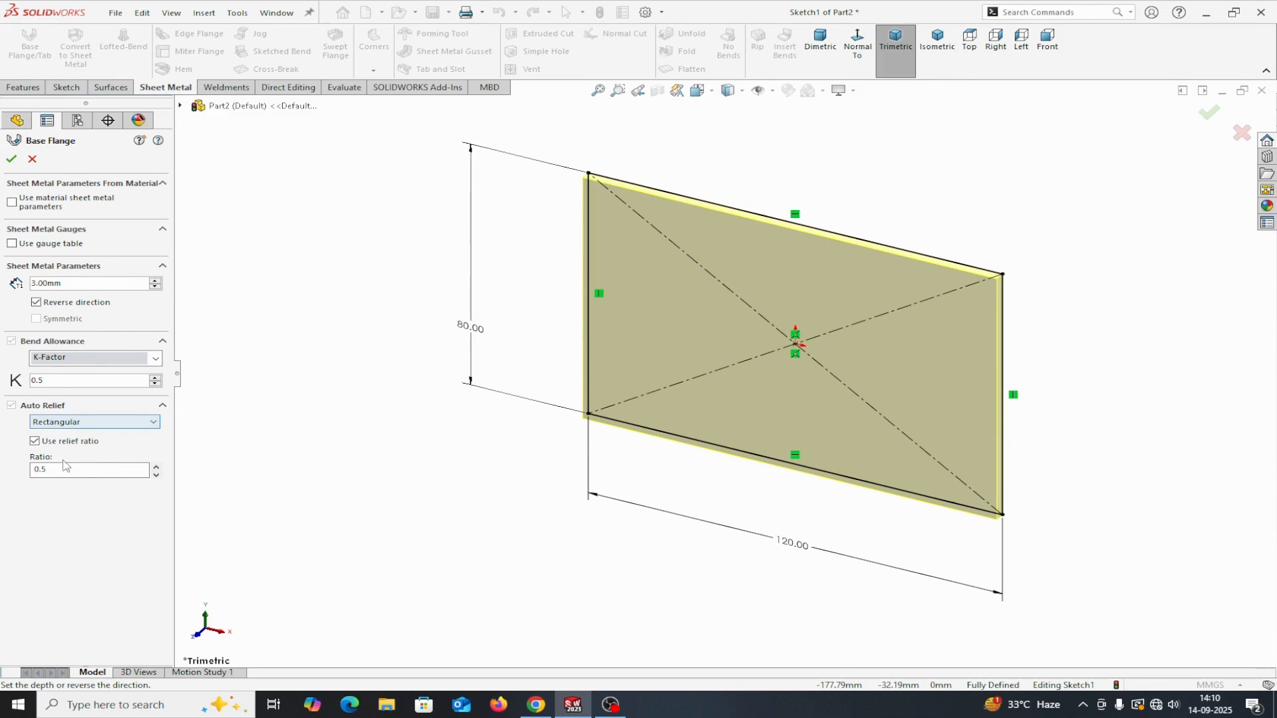
{"action": "left_click", "coordinate": [99, 422]}
{"action": "left_click", "coordinate": [240, 472]}
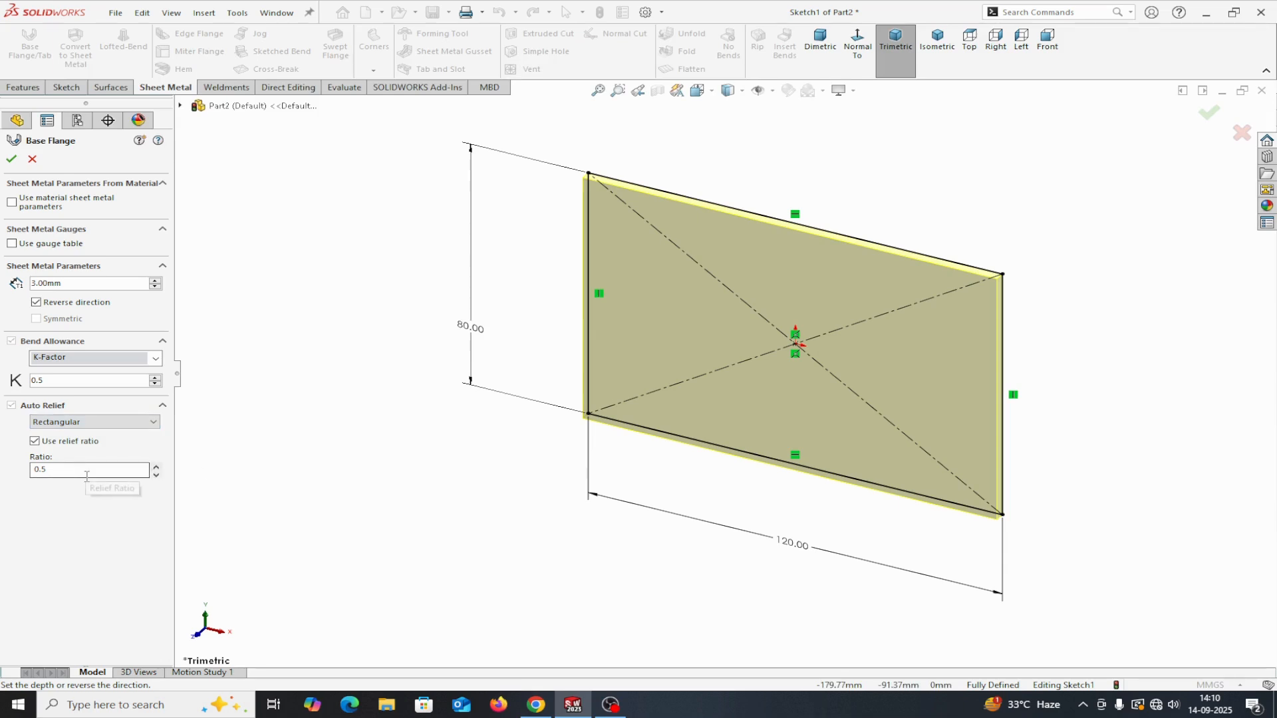
{"action": "left_click", "coordinate": [12, 160]}
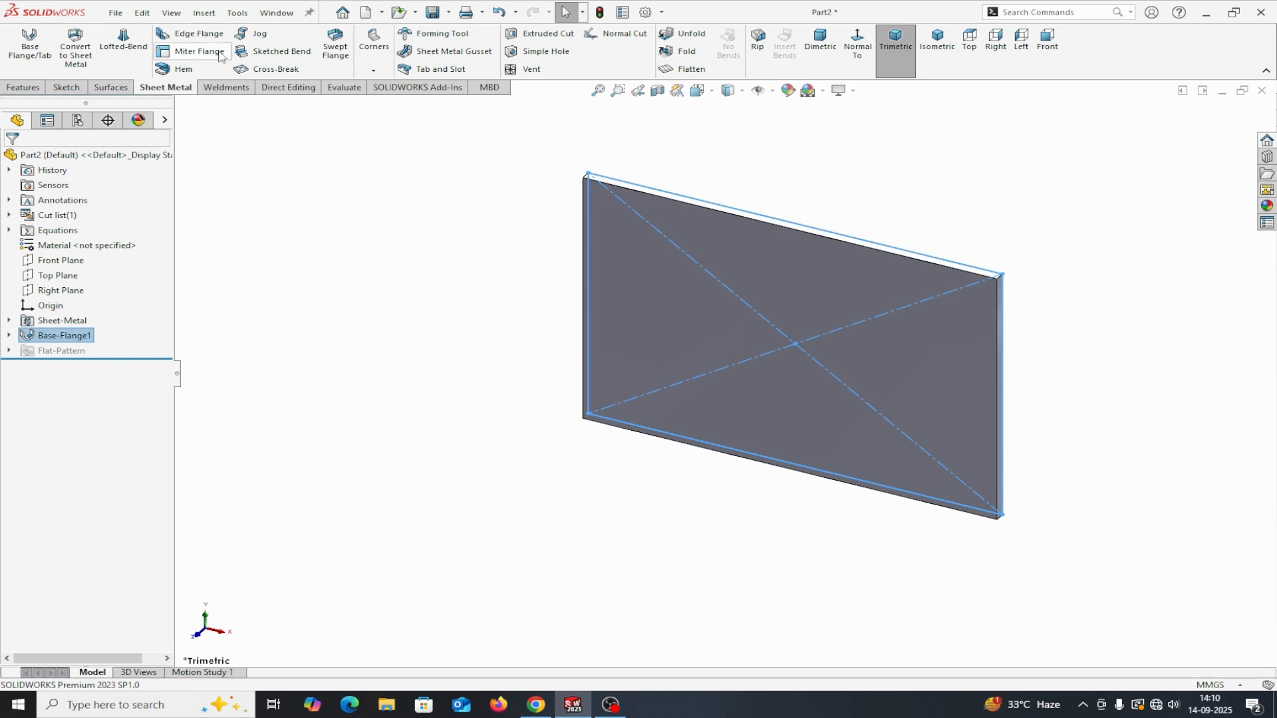
Step: Start a 90-degree edge flange on the plate's right front vertical edge, placed forward at about 73 mm long
{"action": "left_click", "coordinate": [200, 34]}
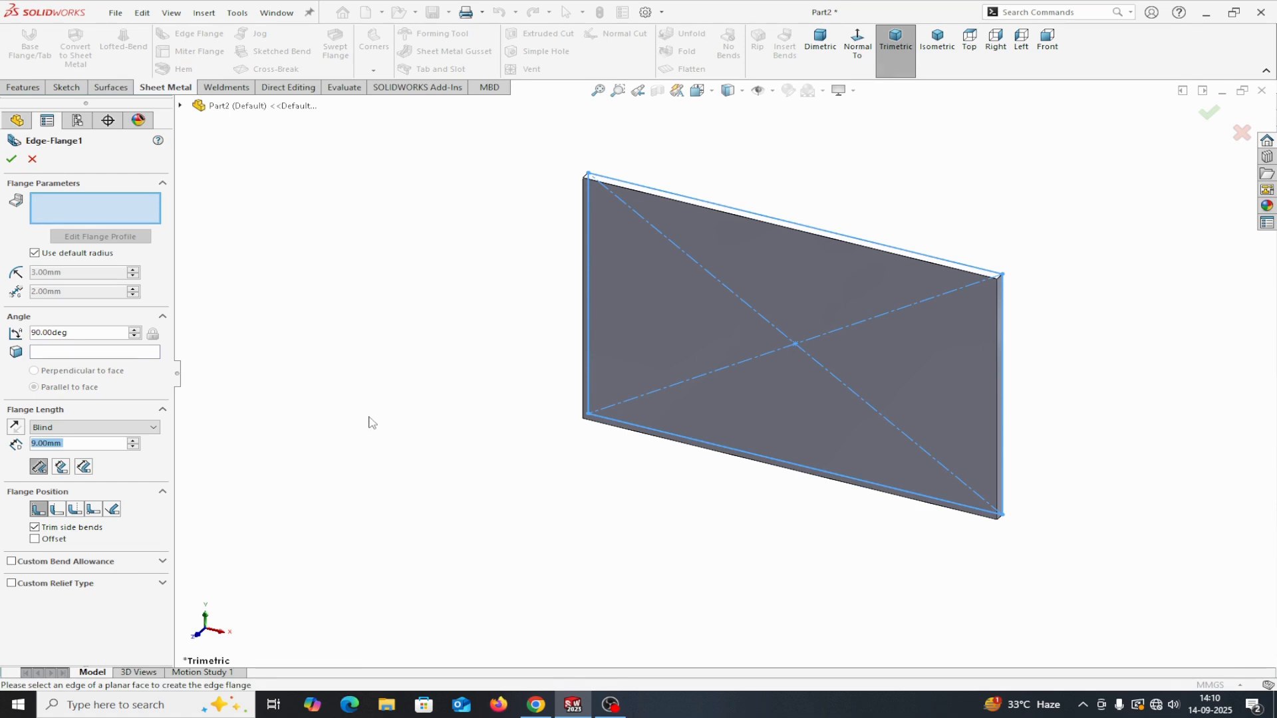
{"action": "left_click", "coordinate": [79, 222]}
{"action": "left_click", "coordinate": [997, 440]}
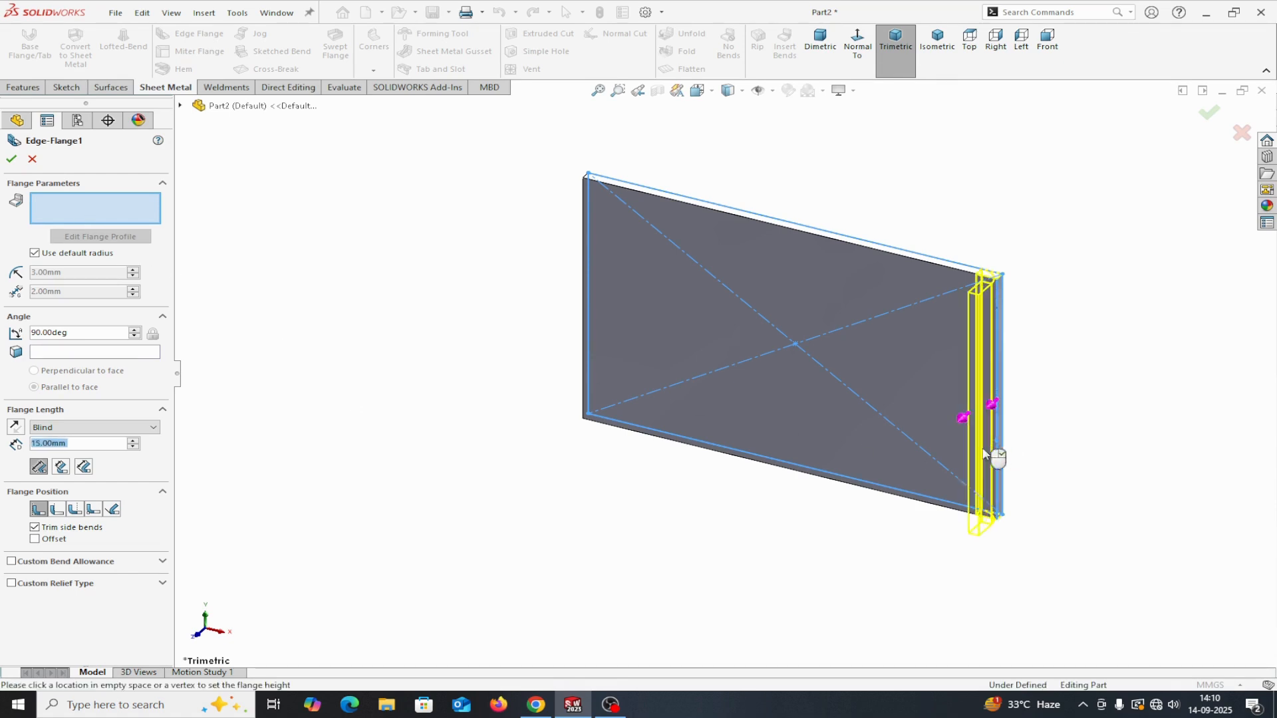
{"action": "left_click", "coordinate": [838, 504]}
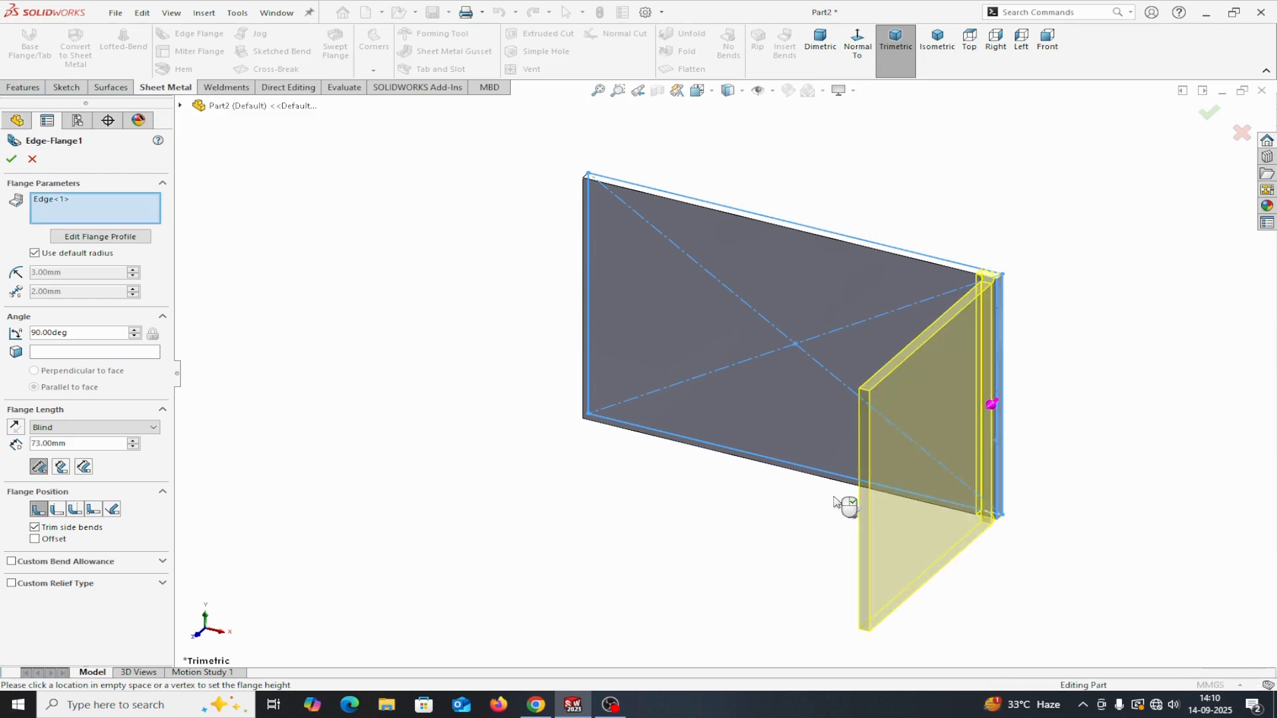
Step: Try the edge flange in the reversed direction and pull its length to 9 mm, then restore the forward direction
{"action": "left_click", "coordinate": [15, 428]}
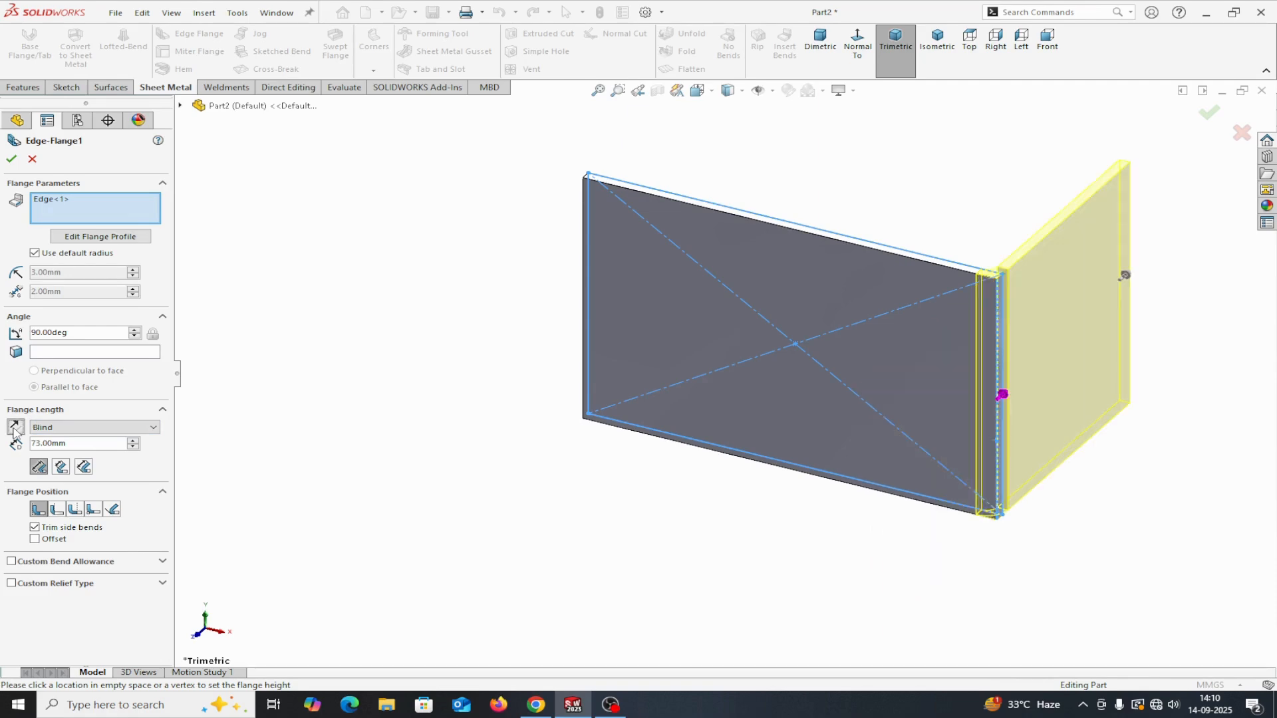
{"action": "left_click", "coordinate": [15, 428]}
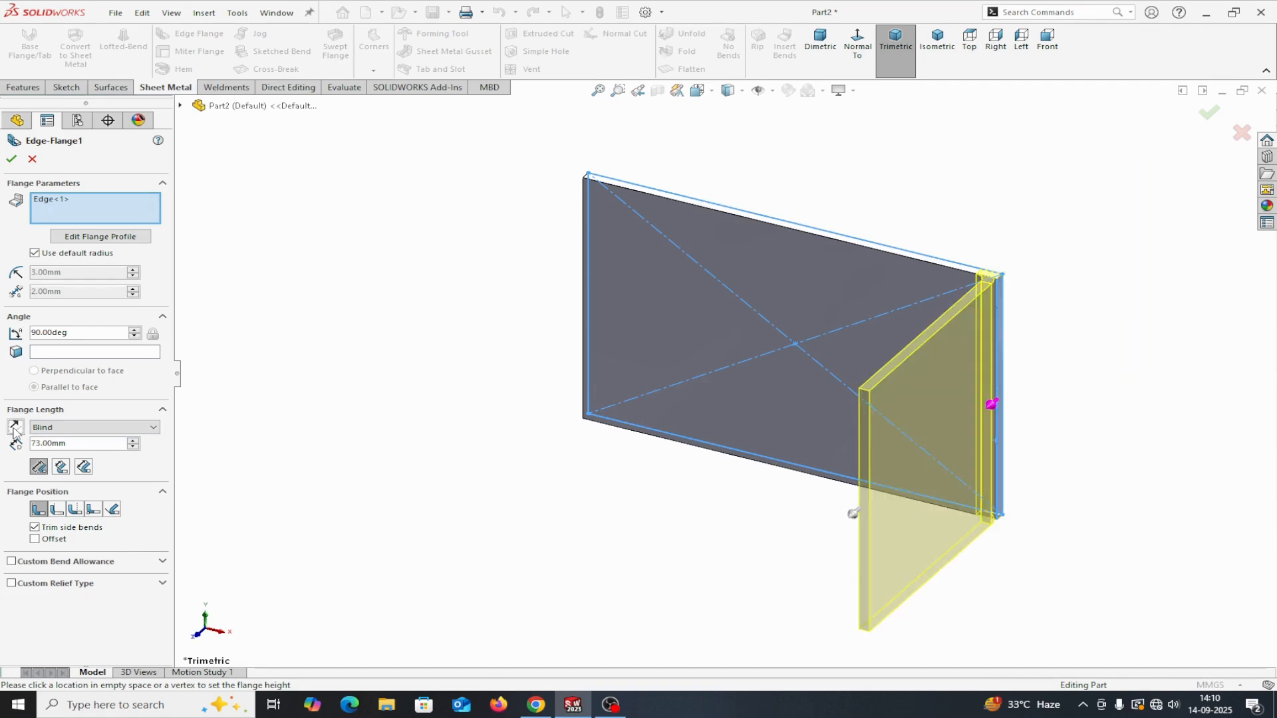
{"action": "left_click_drag", "start_coordinate": [856, 513], "coordinate": [1181, 280]}
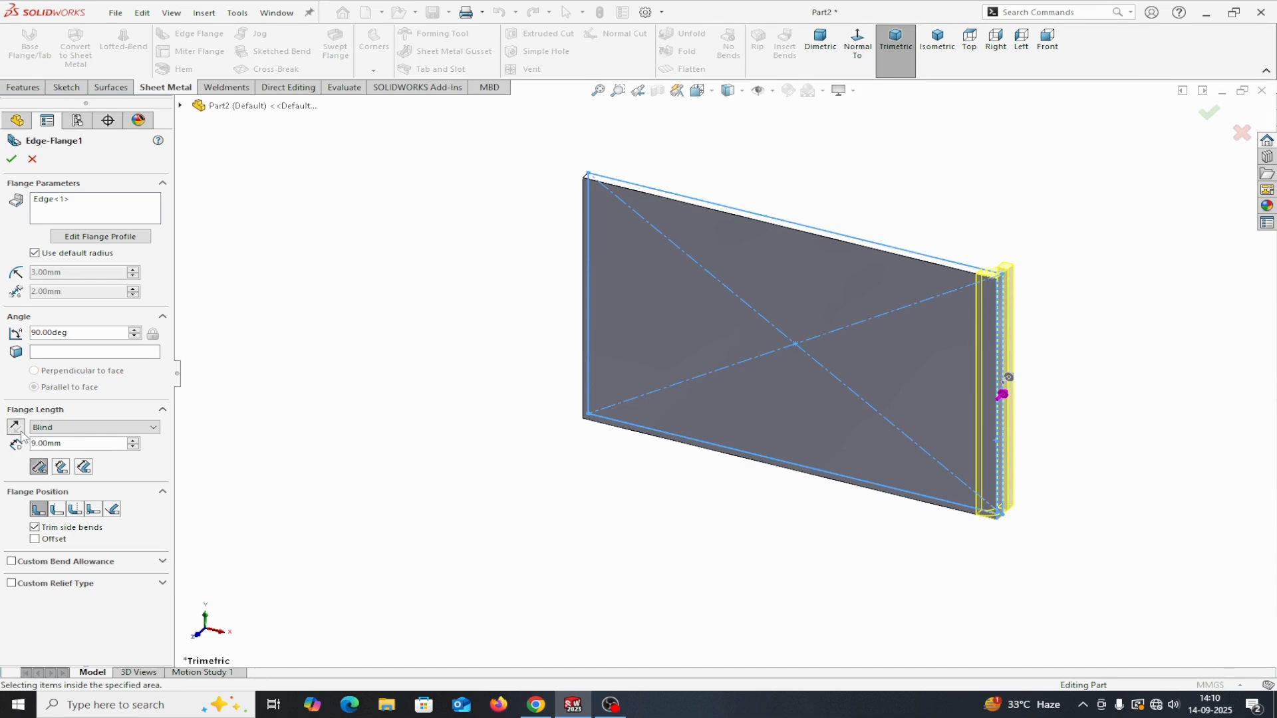
{"action": "left_click", "coordinate": [19, 430]}
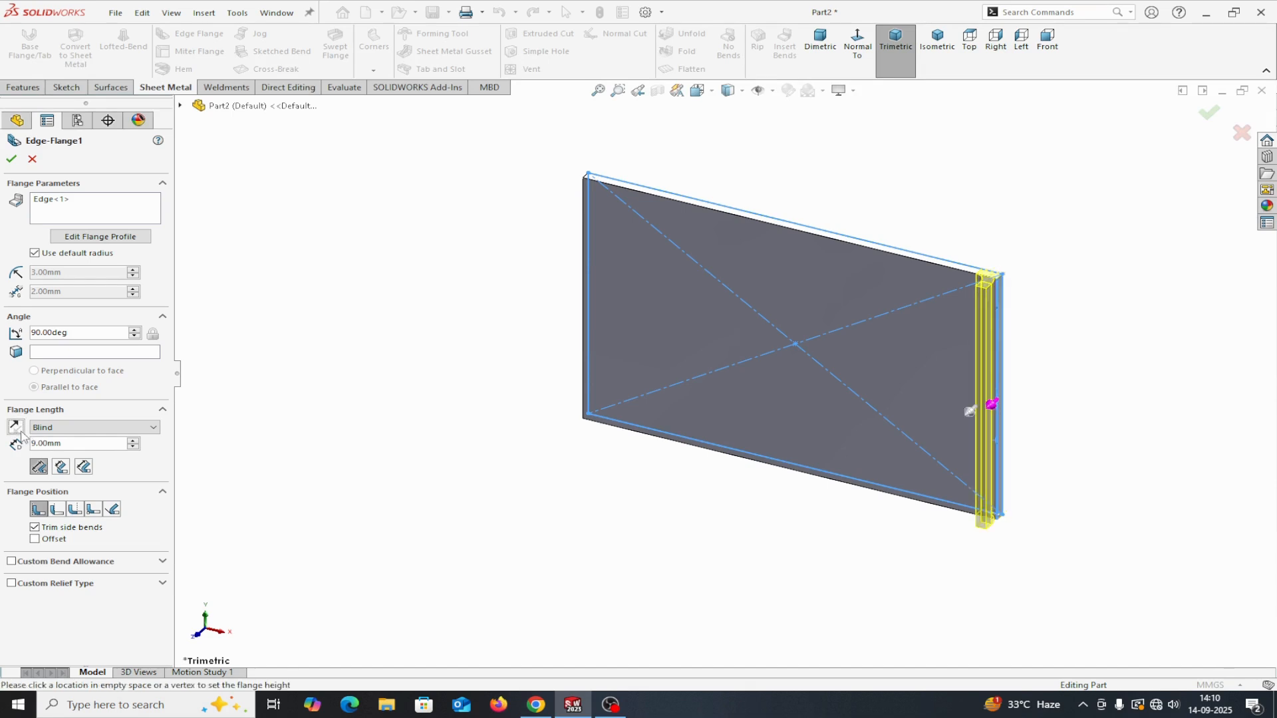
Step: Set the edge flange length to 40 mm
{"action": "double_click", "coordinate": [63, 443]}
{"action": "type", "text": "40"}
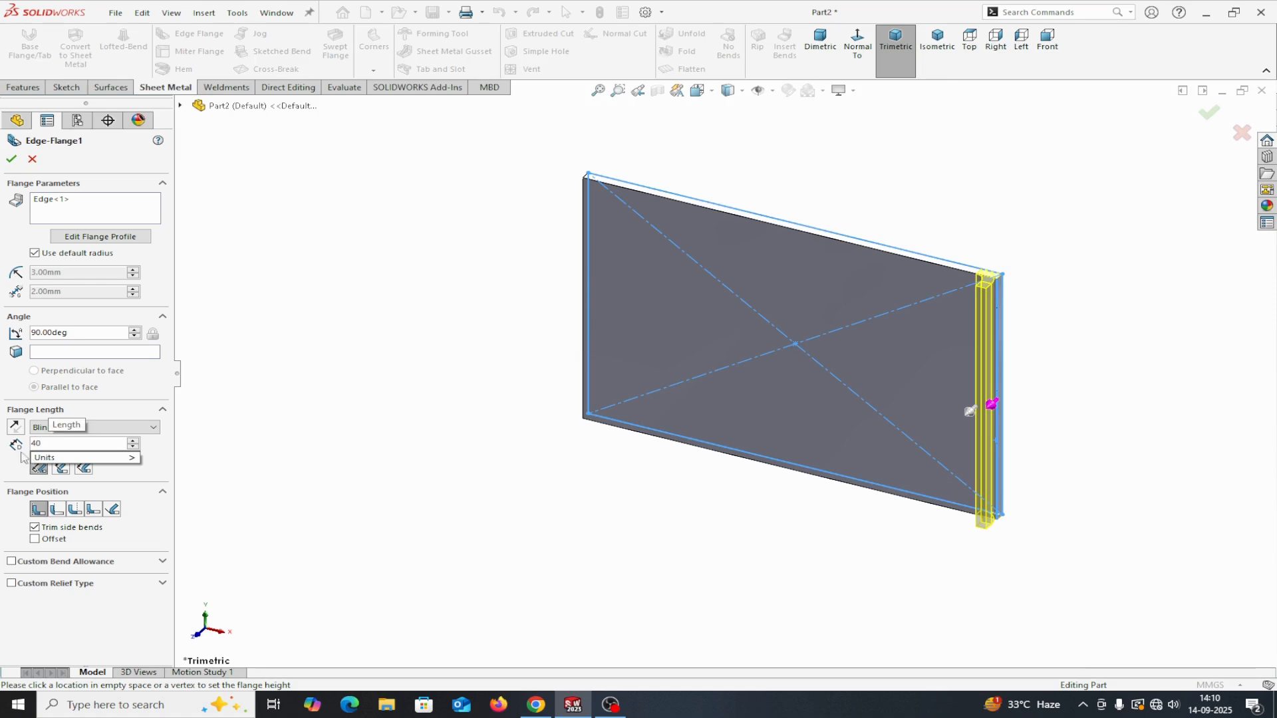
{"action": "key", "text": "Return"}
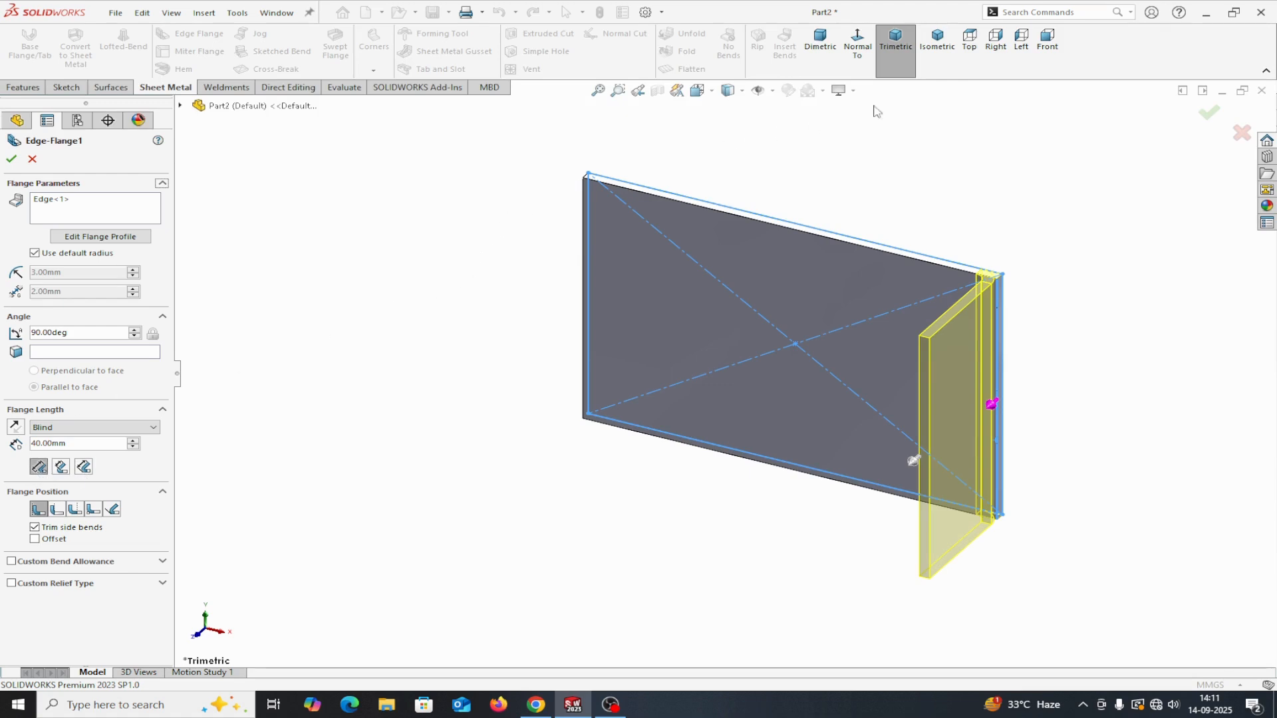
Step: Compare the Inner Virtual Sharp and Tangent Bend length references from the top view, returning to Outer Virtual Sharp
{"action": "left_click", "coordinate": [968, 56]}
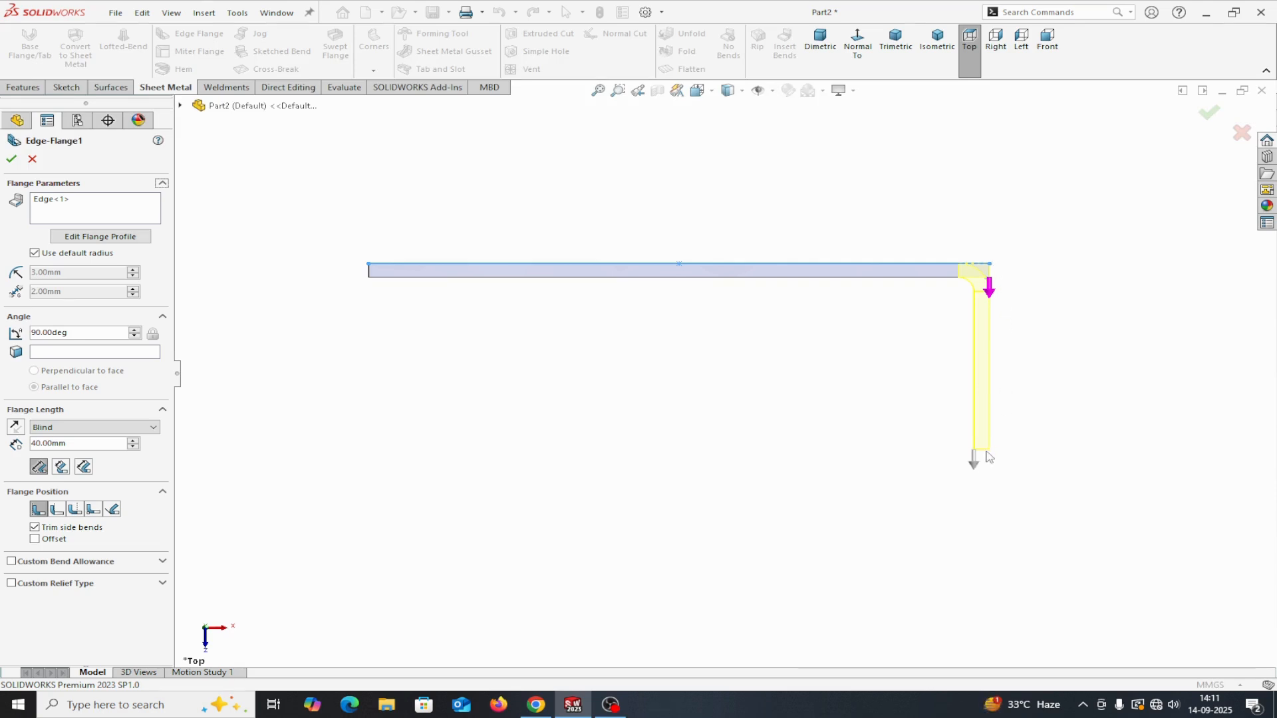
{"action": "left_click", "coordinate": [62, 468]}
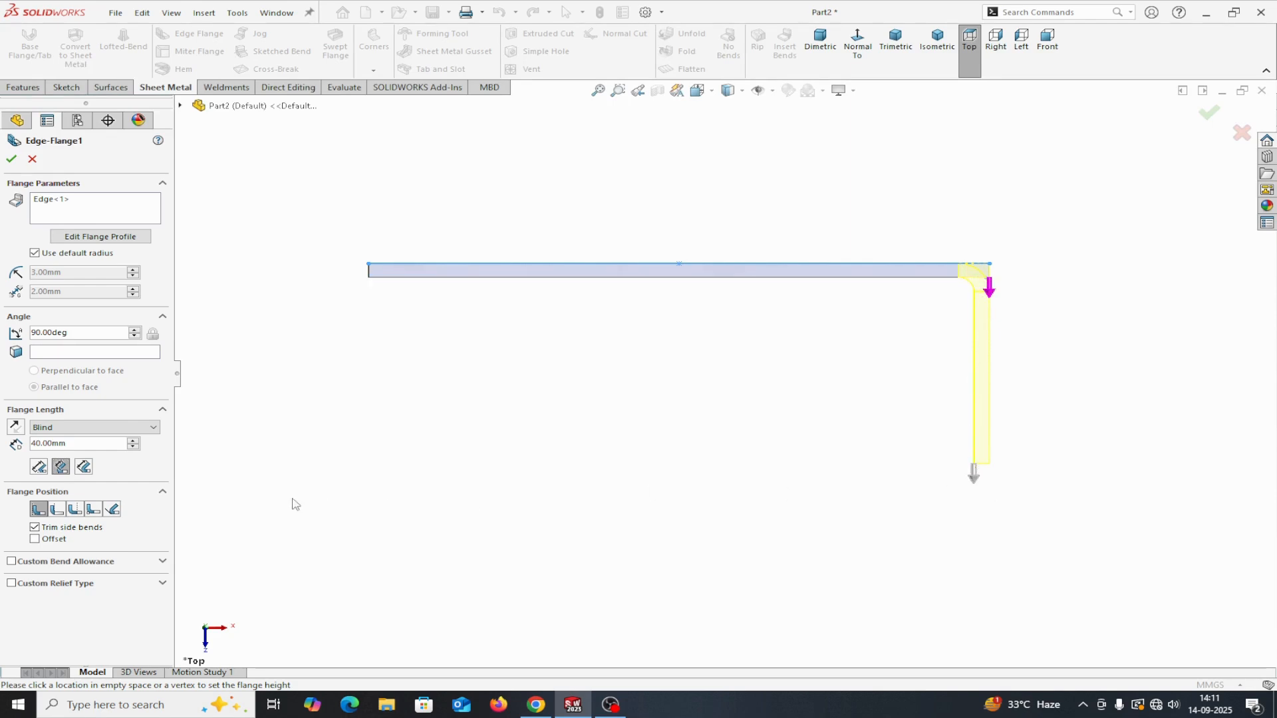
{"action": "left_click", "coordinate": [86, 471]}
{"action": "left_click", "coordinate": [40, 468]}
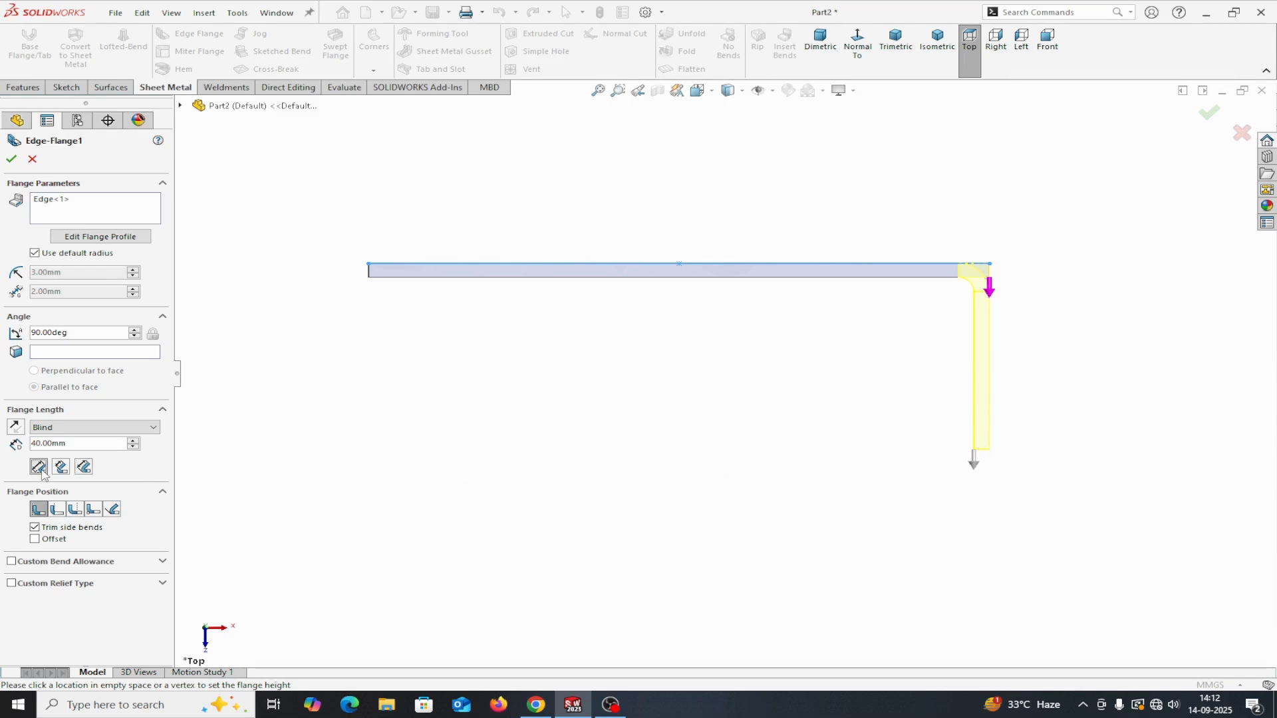
Step: Compare the Material Outside and Bend Outside flange positions, returning to Material Inside
{"action": "left_click", "coordinate": [57, 510]}
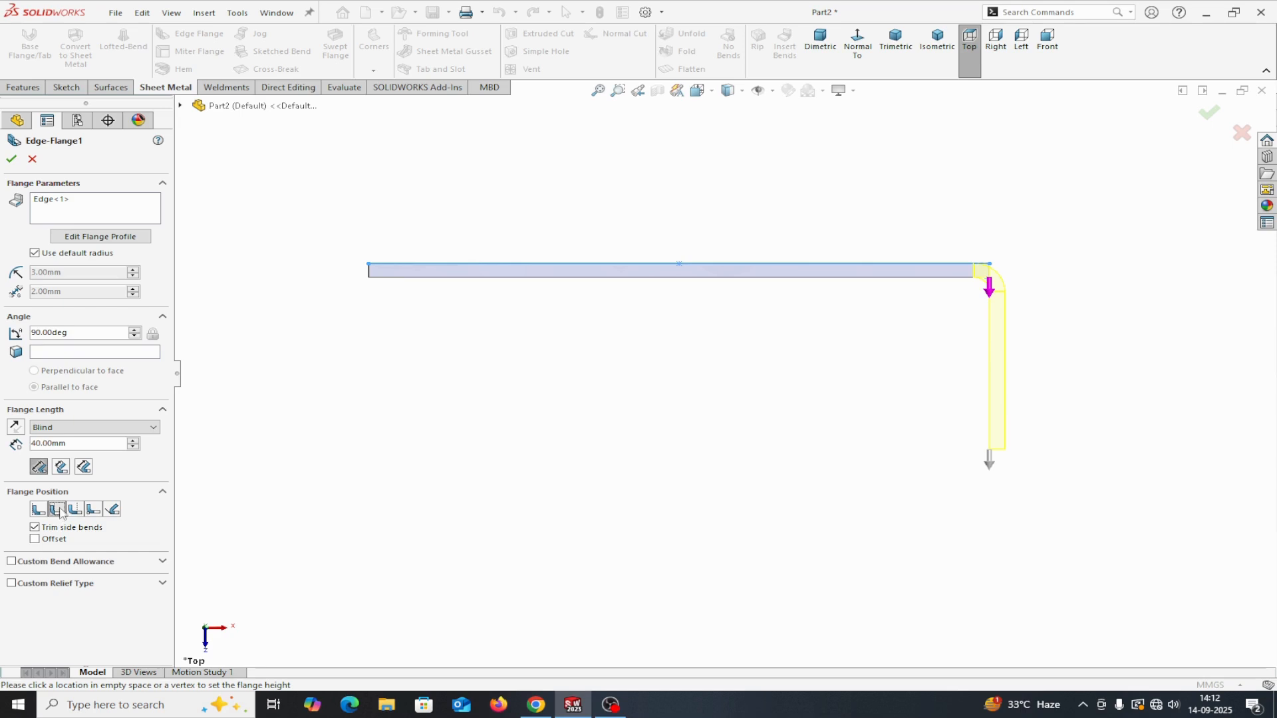
{"action": "left_click", "coordinate": [74, 510]}
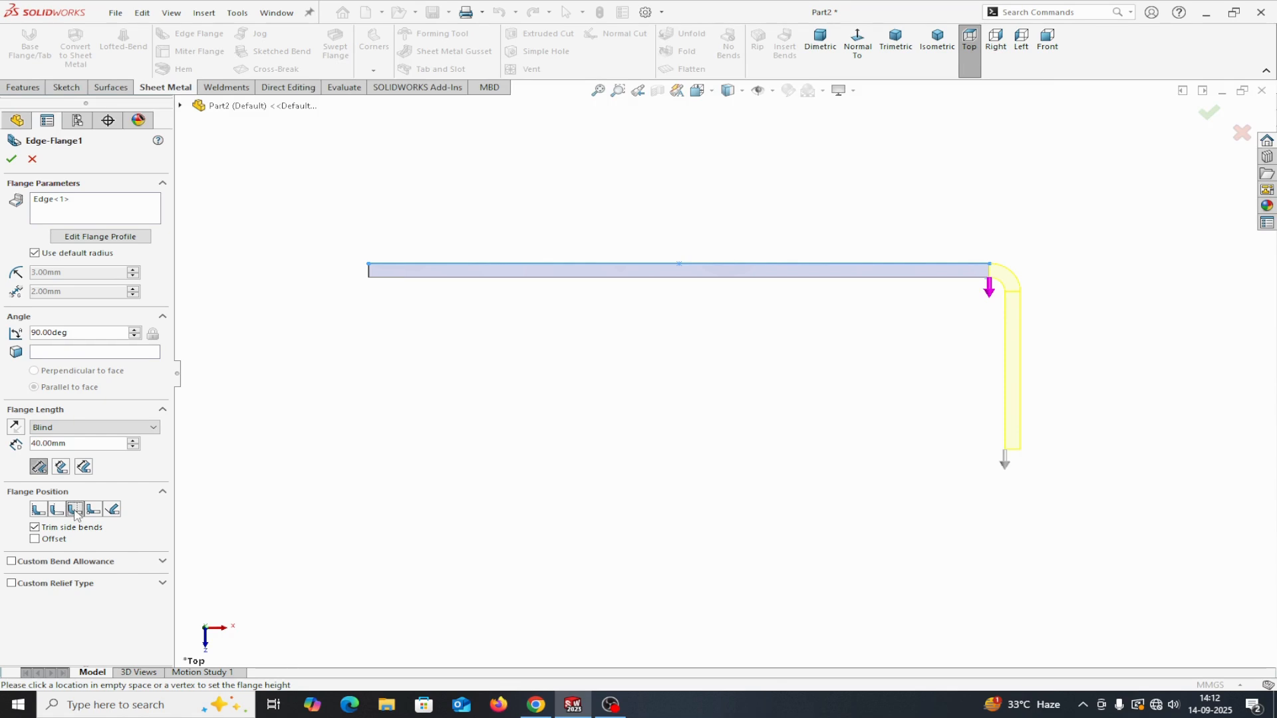
{"action": "left_click", "coordinate": [40, 510]}
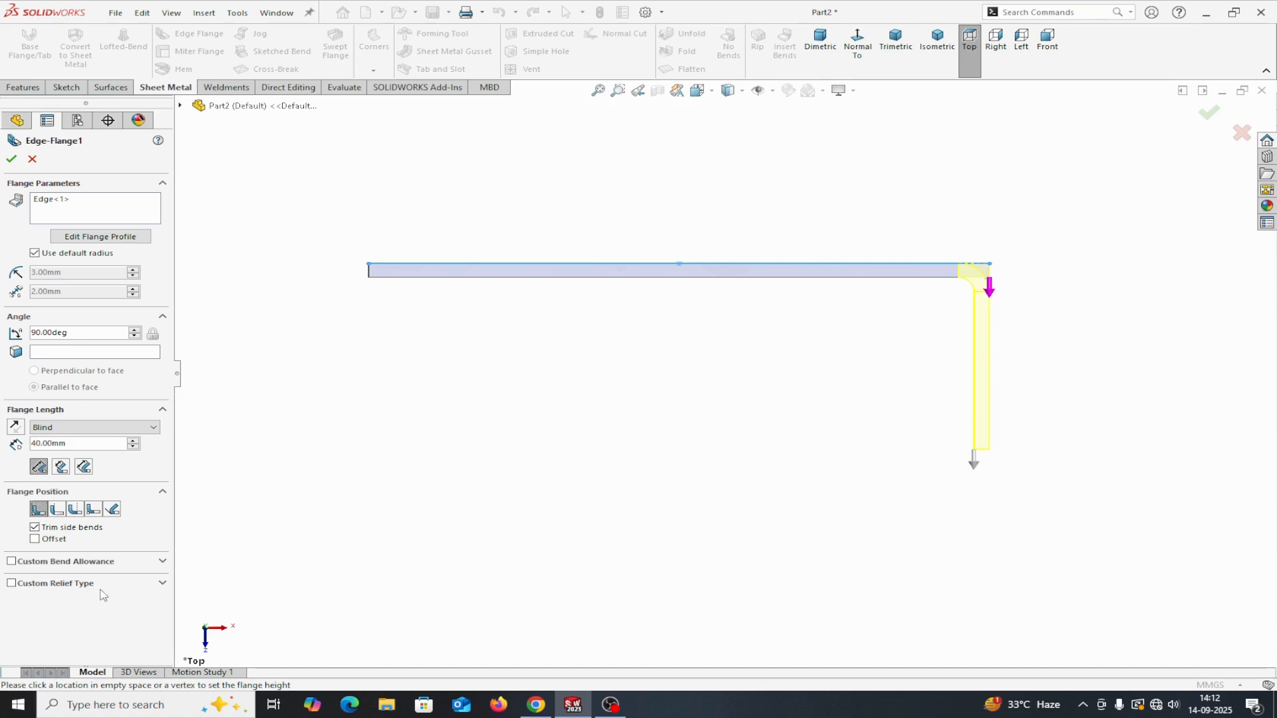
Step: Edit the flange profile and narrow it by pulling both vertical sides inward, leaving the right side about 19 mm from the plate's end
{"action": "left_click", "coordinate": [106, 238]}
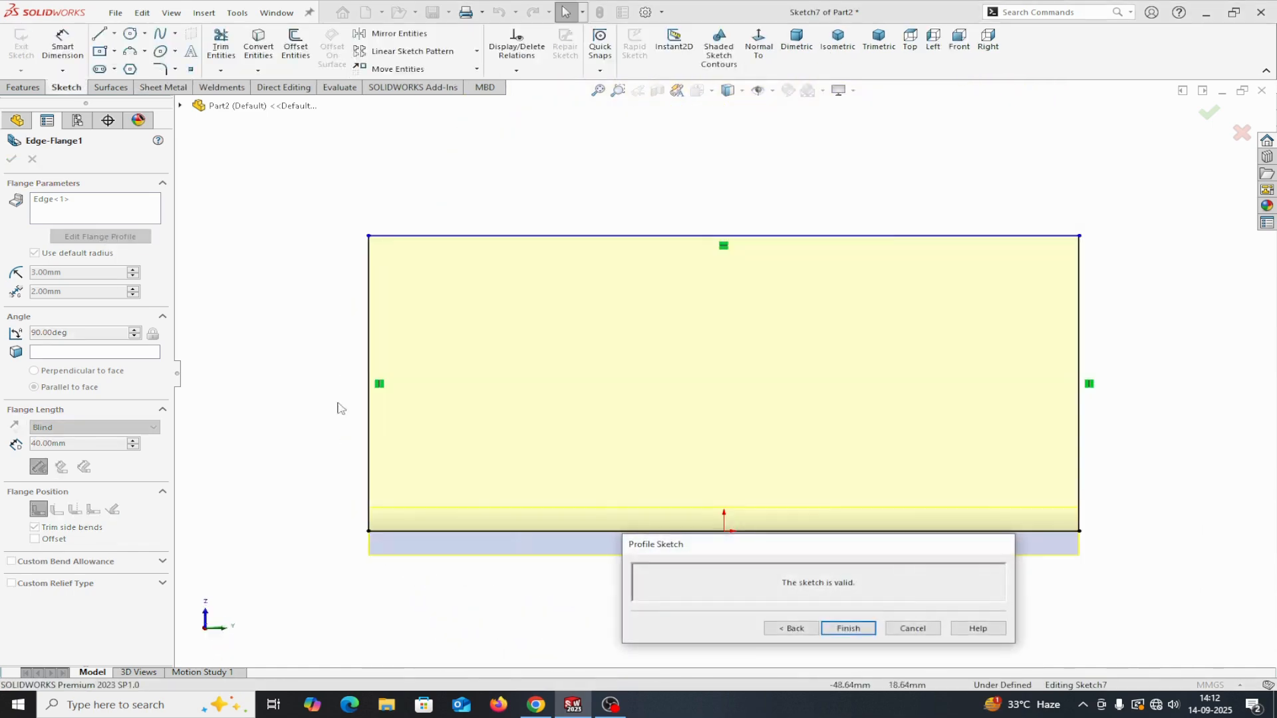
{"action": "mouse_move", "coordinate": [731, 549]}
{"action": "left_mouse_down"}
{"action": "mouse_move", "coordinate": [436, 431]}
{"action": "mouse_move", "coordinate": [380, 179]}
{"action": "mouse_move", "coordinate": [398, 122]}
{"action": "left_mouse_up"}
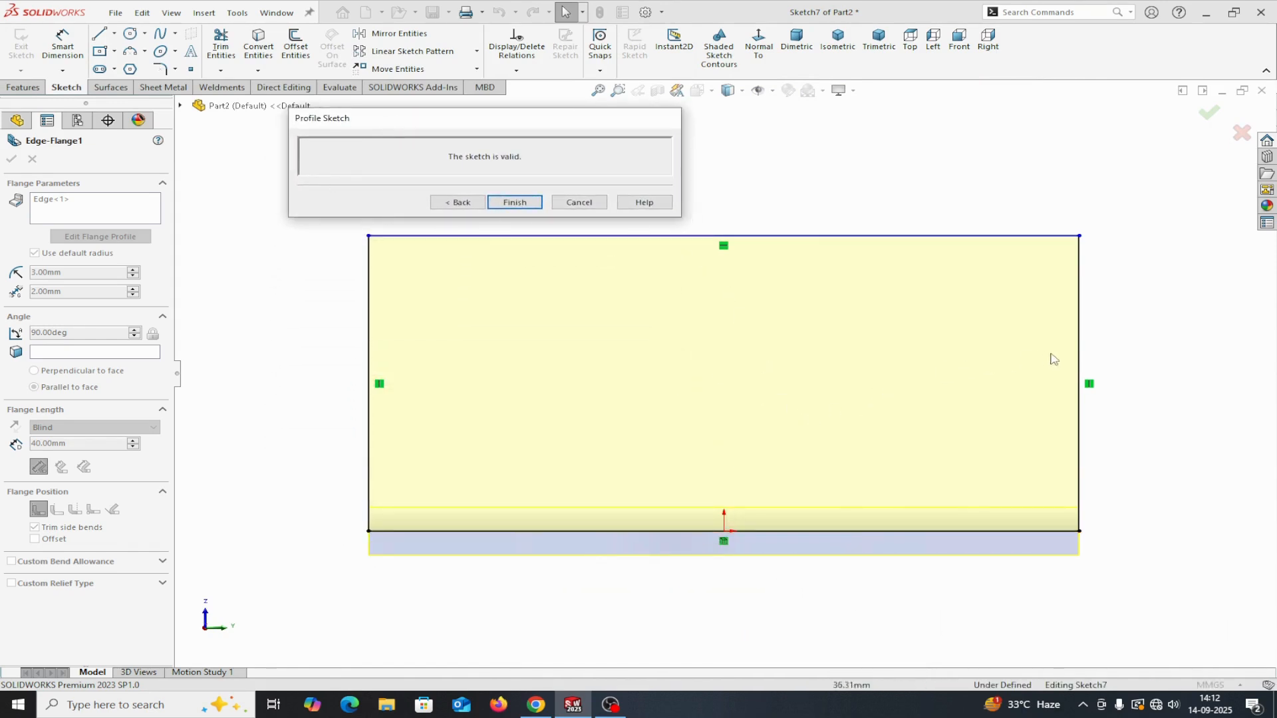
{"action": "left_click_drag", "start_coordinate": [1077, 354], "coordinate": [909, 365]}
{"action": "left_click_drag", "start_coordinate": [372, 383], "coordinate": [537, 407]}
{"action": "mouse_move", "coordinate": [539, 123]}
{"action": "left_mouse_down"}
{"action": "mouse_move", "coordinate": [453, 49]}
{"action": "mouse_move", "coordinate": [887, 37]}
{"action": "mouse_move", "coordinate": [1037, 50]}
{"action": "left_mouse_up"}
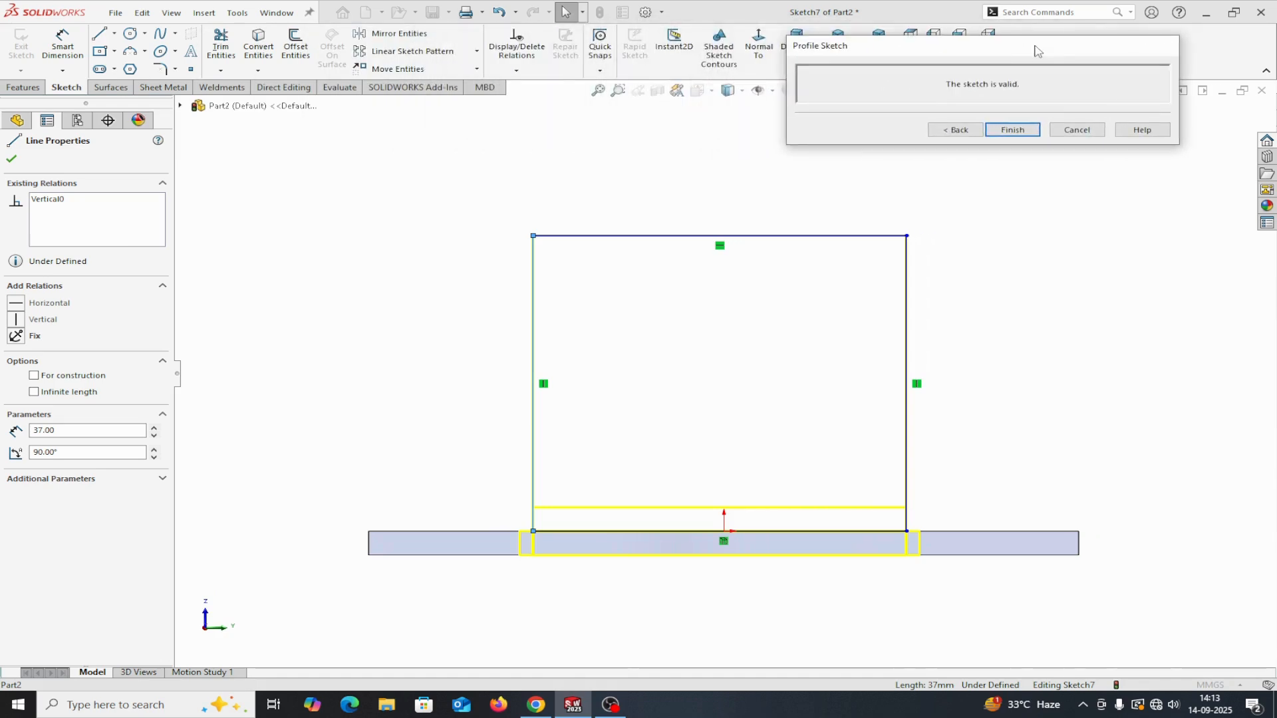
{"action": "scroll", "coordinate": [951, 344], "scroll_direction": "up", "scroll_amount": 2}
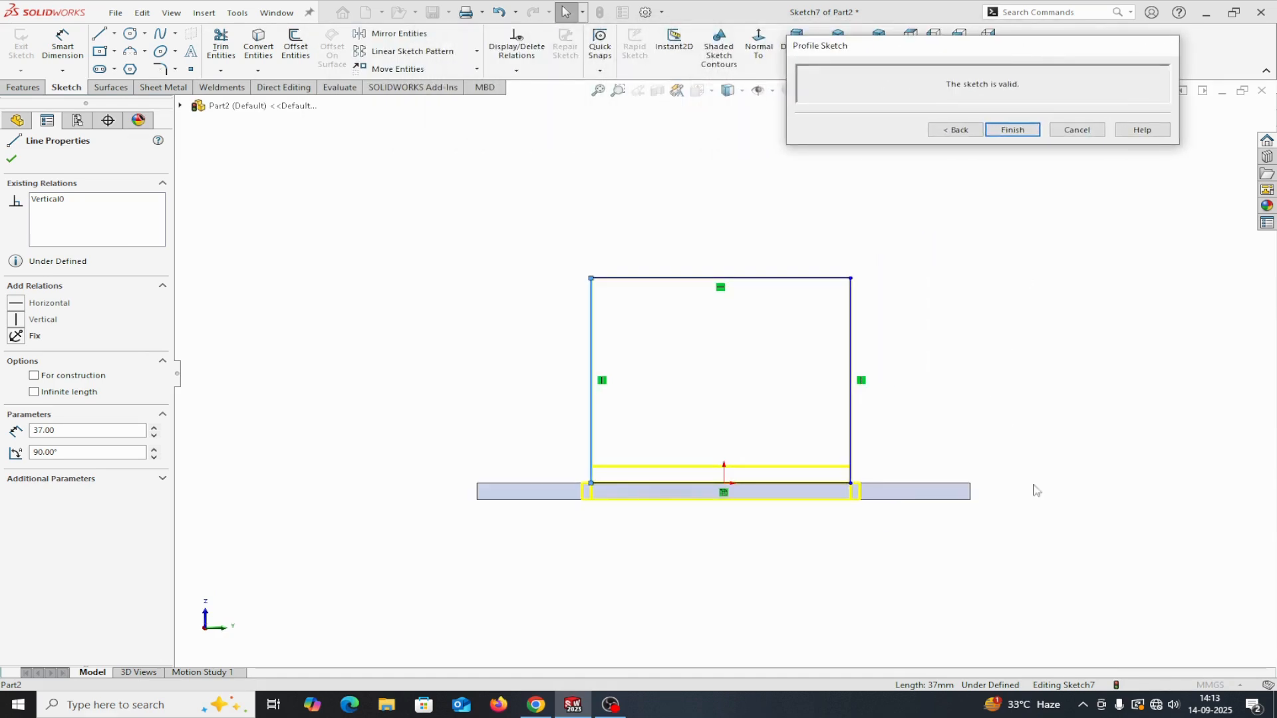
{"action": "key", "text": "Escape"}
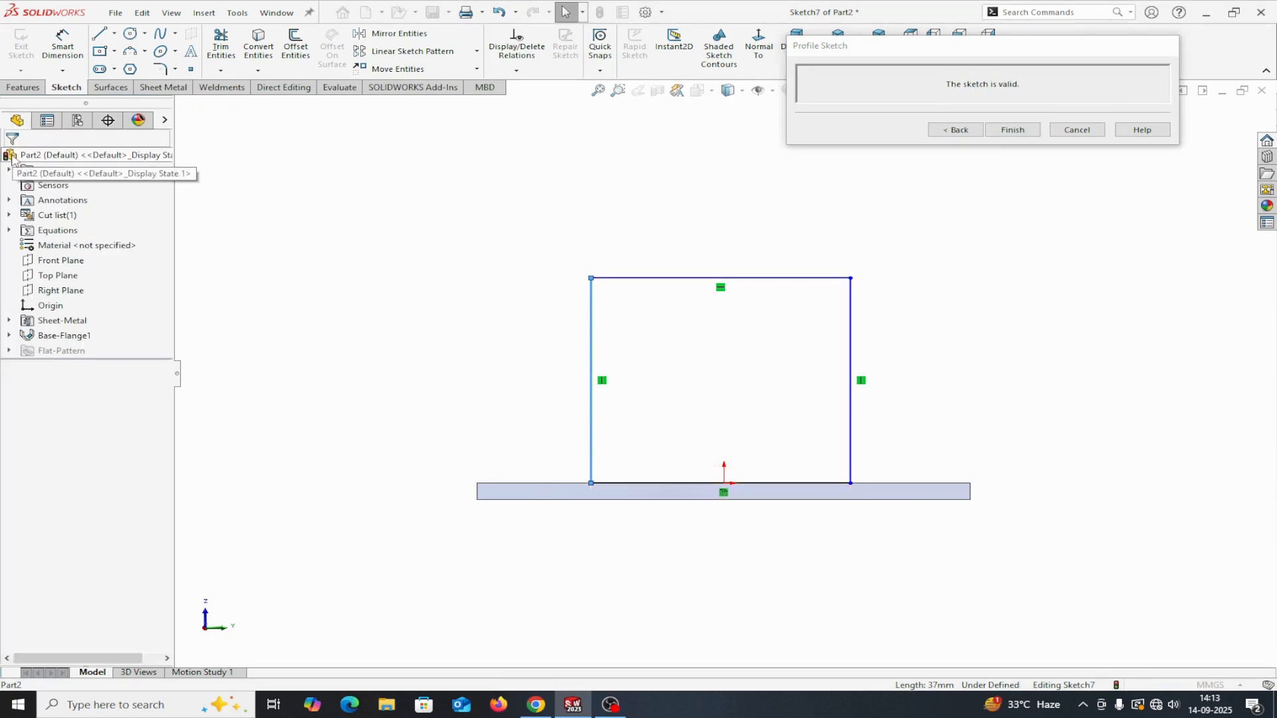
Step: Sketch a 3 point arc of about 21 mm radius joining the profile's two upper corners, bulging upward
{"action": "left_click", "coordinate": [145, 51]}
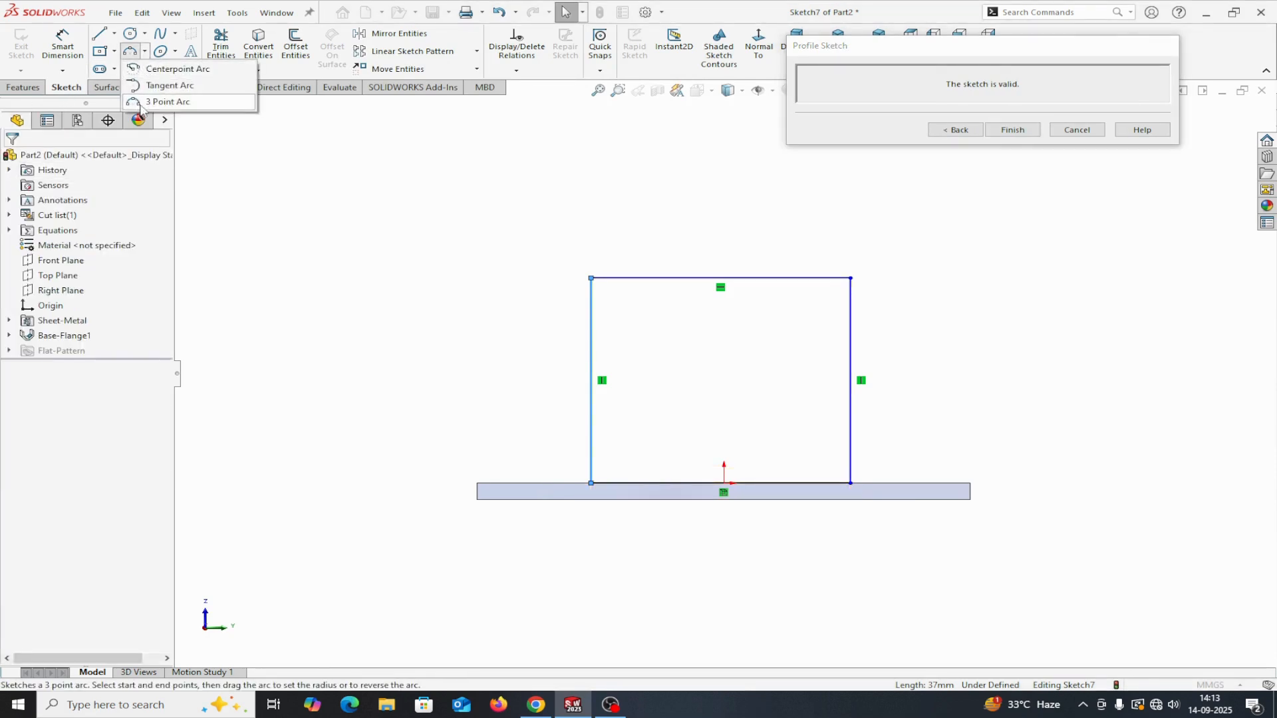
{"action": "left_click", "coordinate": [168, 102]}
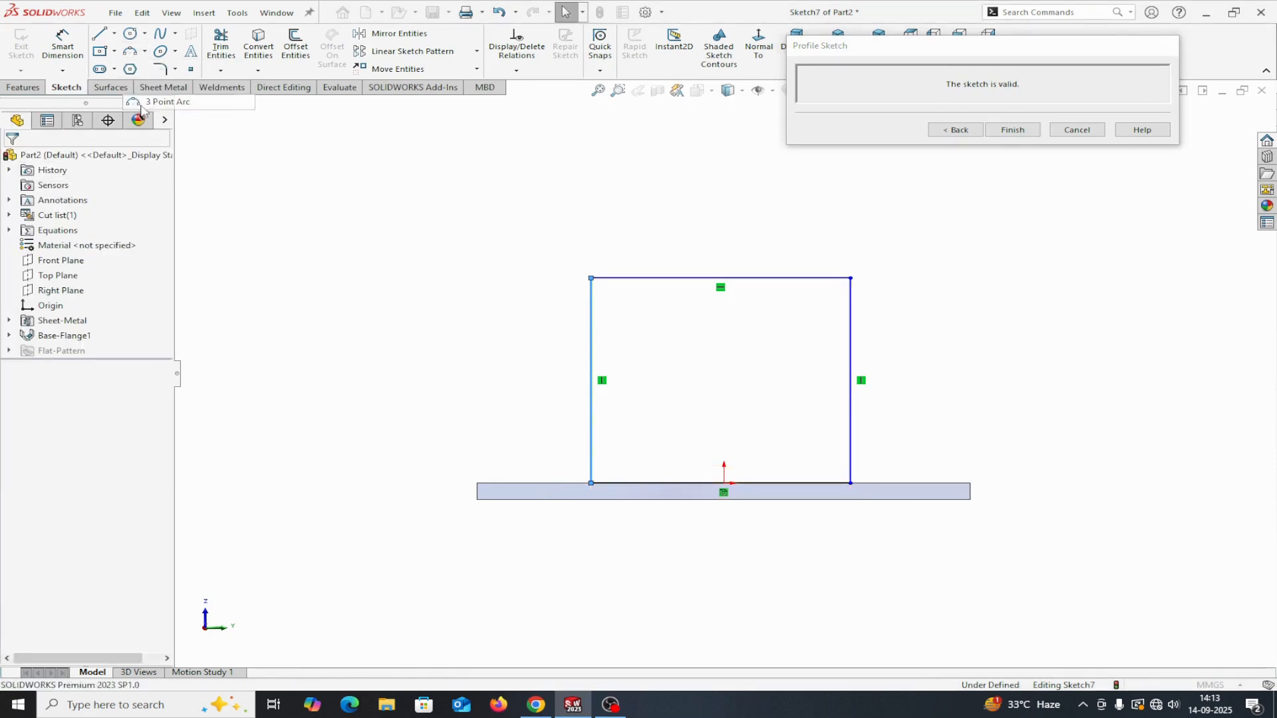
{"action": "left_click", "coordinate": [591, 278]}
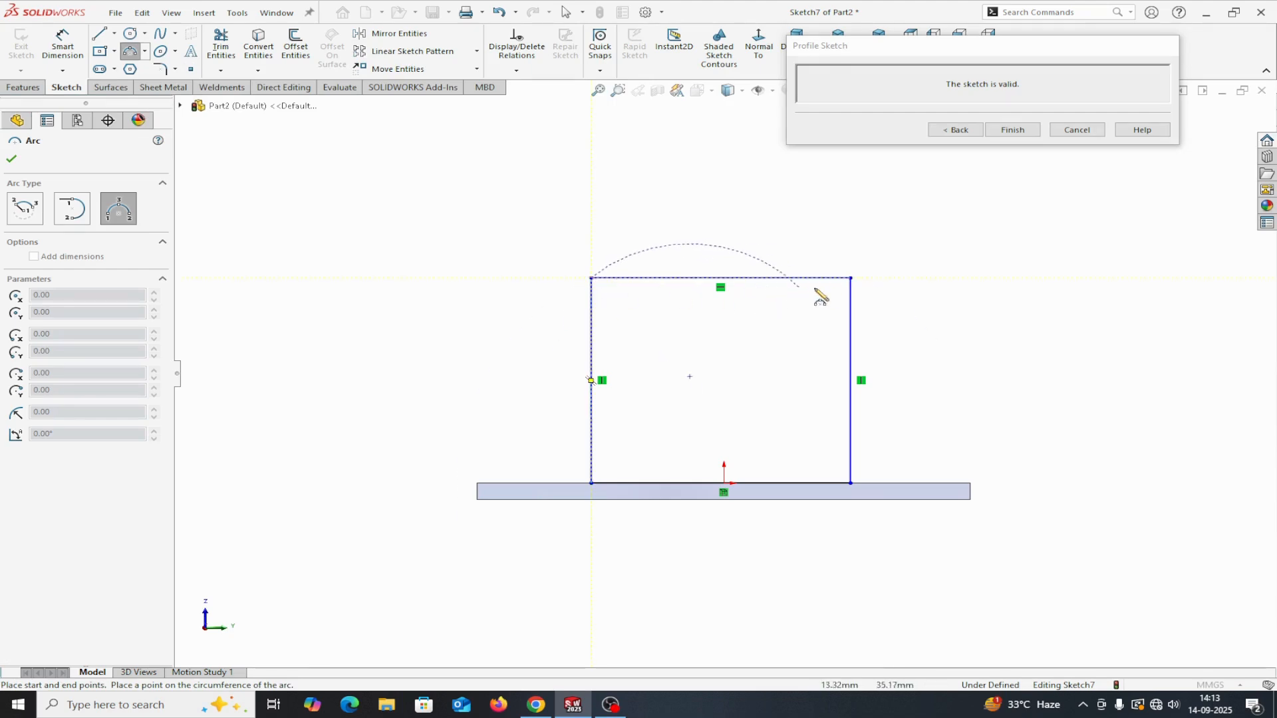
{"action": "left_click", "coordinate": [851, 278]}
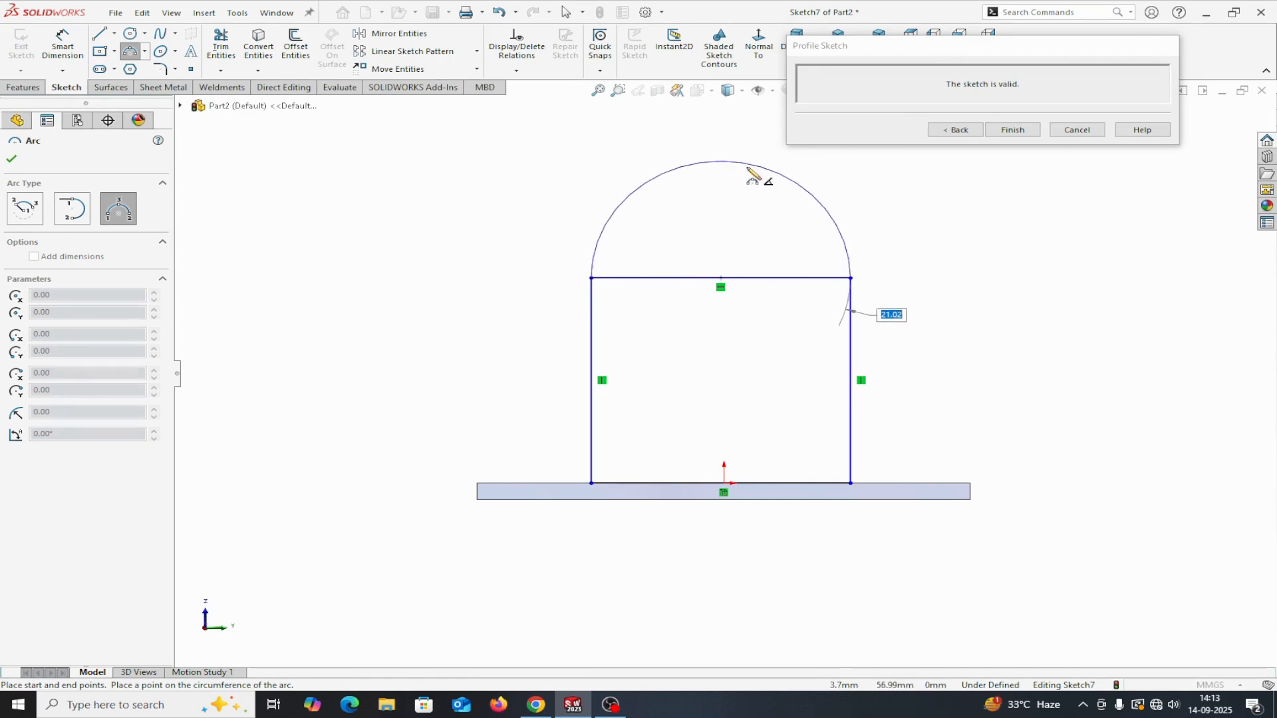
{"action": "left_click", "coordinate": [754, 176]}
{"action": "right_click", "coordinate": [747, 168]}
{"action": "left_click", "coordinate": [792, 177]}
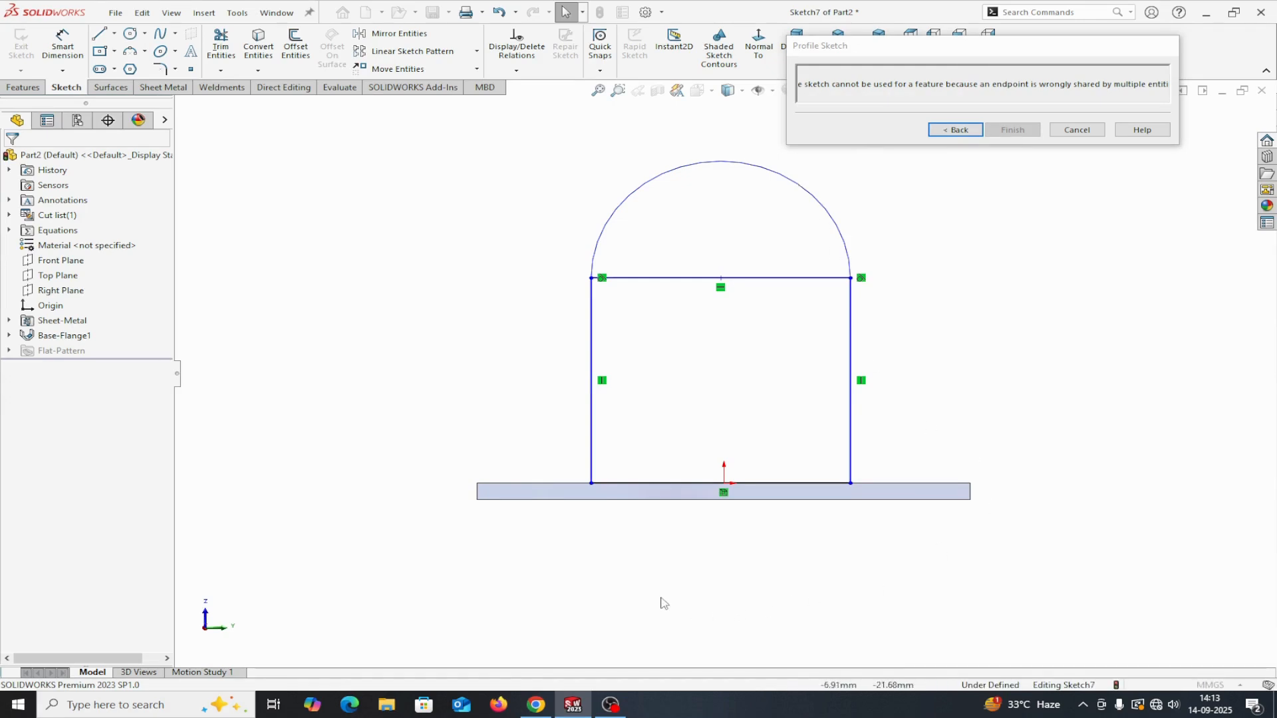
Step: Dimension the gap between the profile's right vertical side and the adjacent end of the plate as 20 mm
{"action": "left_click", "coordinate": [62, 44]}
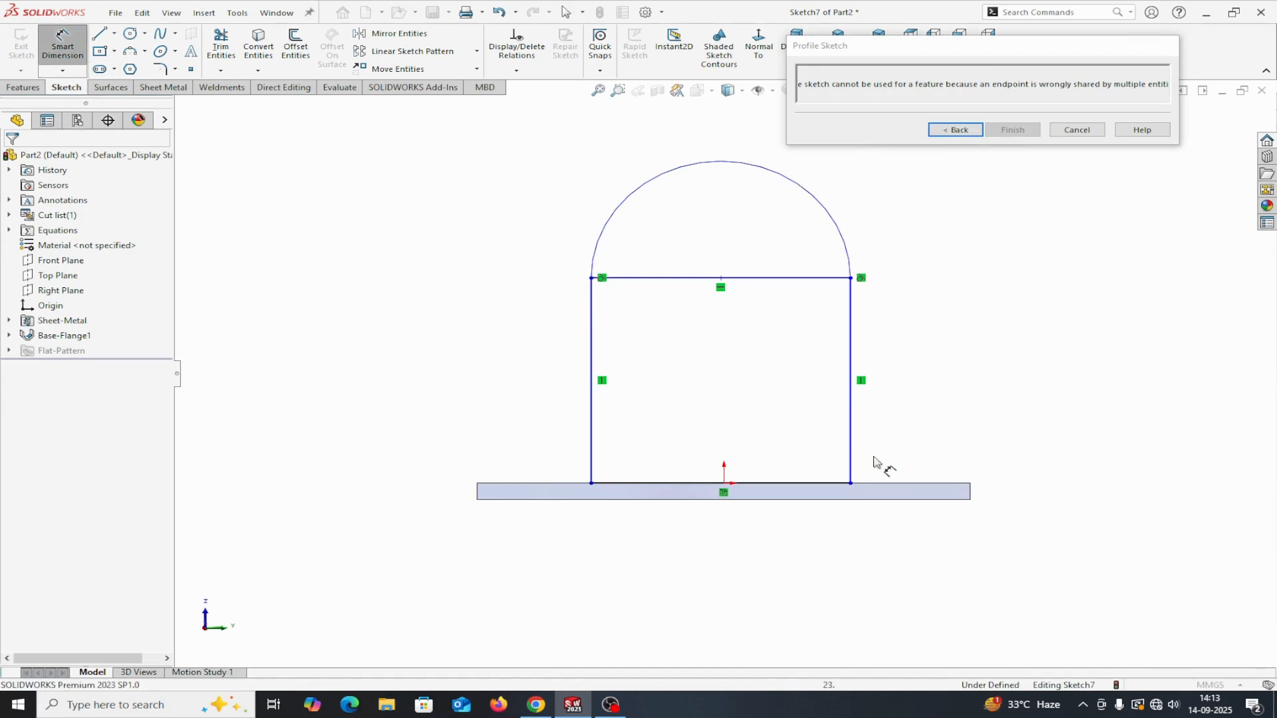
{"action": "left_click", "coordinate": [851, 450]}
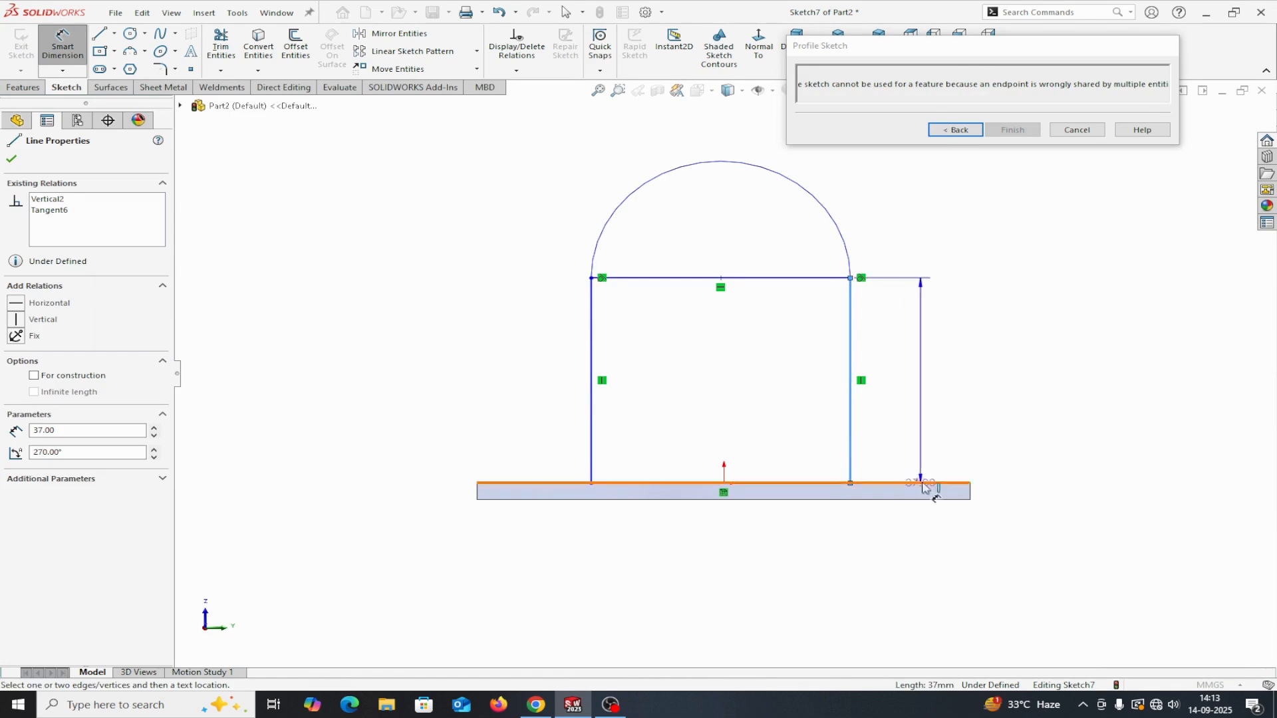
{"action": "left_click", "coordinate": [970, 492]}
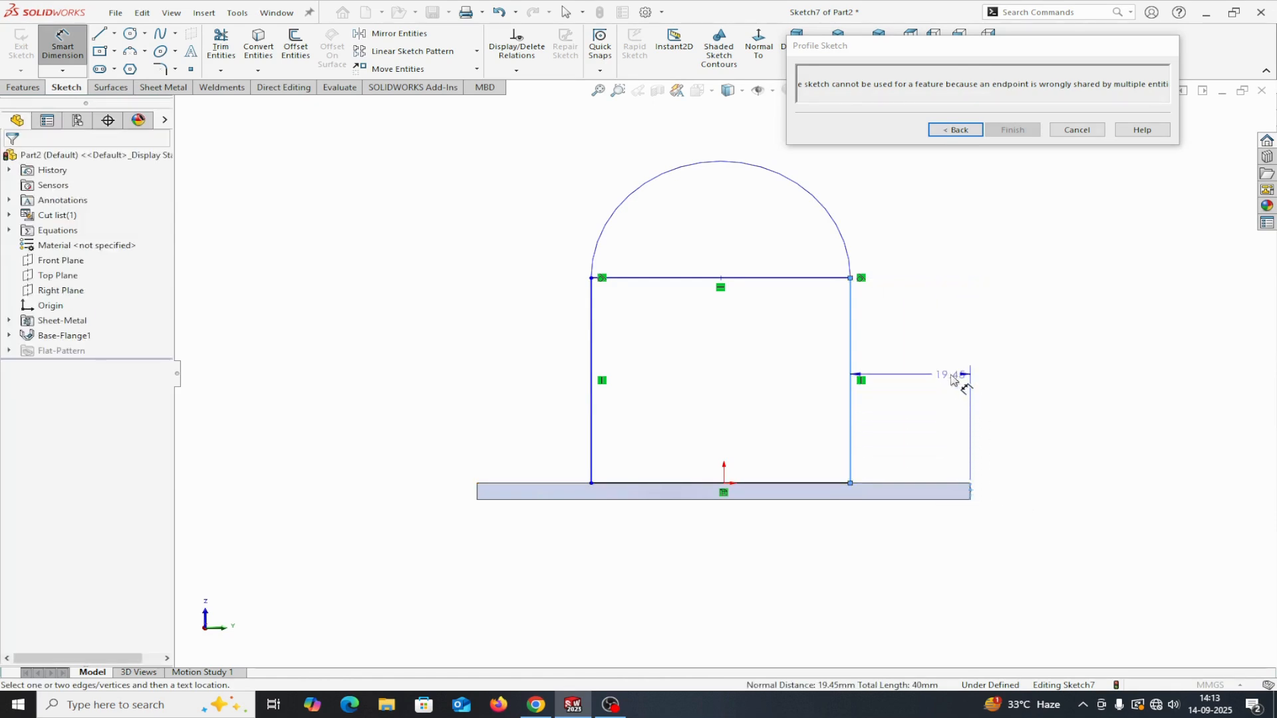
{"action": "left_click", "coordinate": [954, 379]}
{"action": "type", "text": "20"}
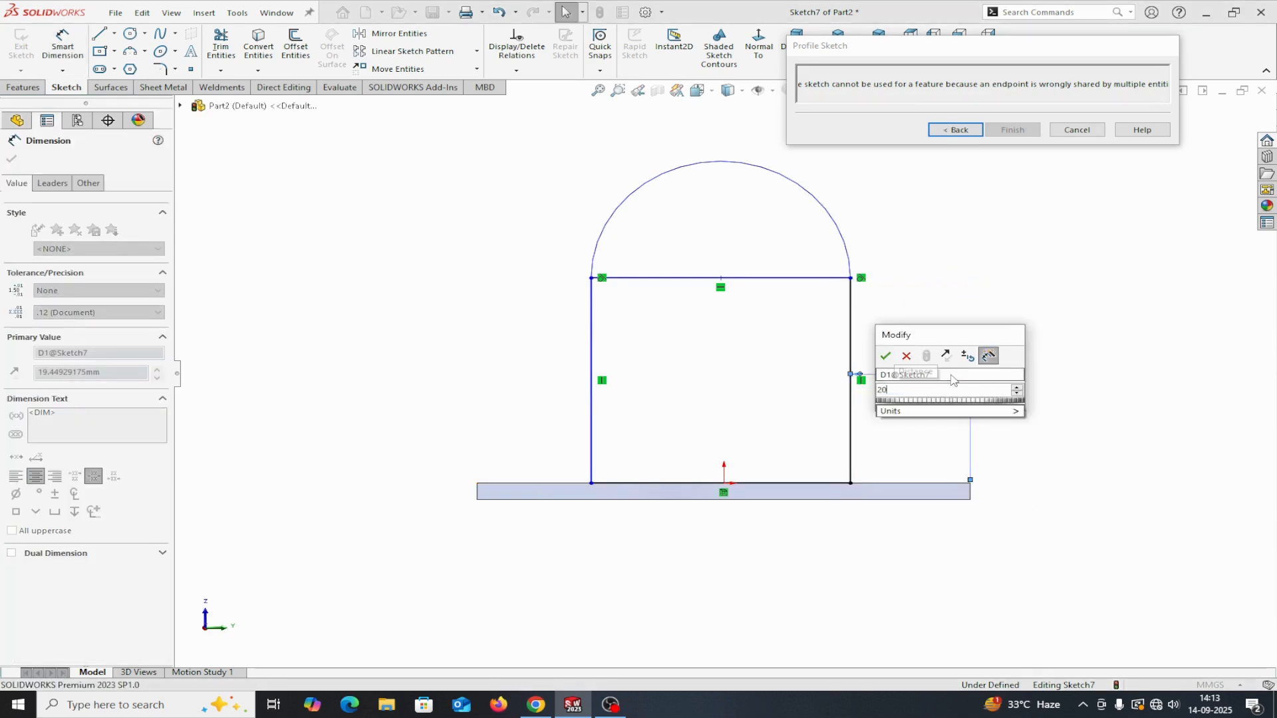
{"action": "left_click", "coordinate": [885, 357]}
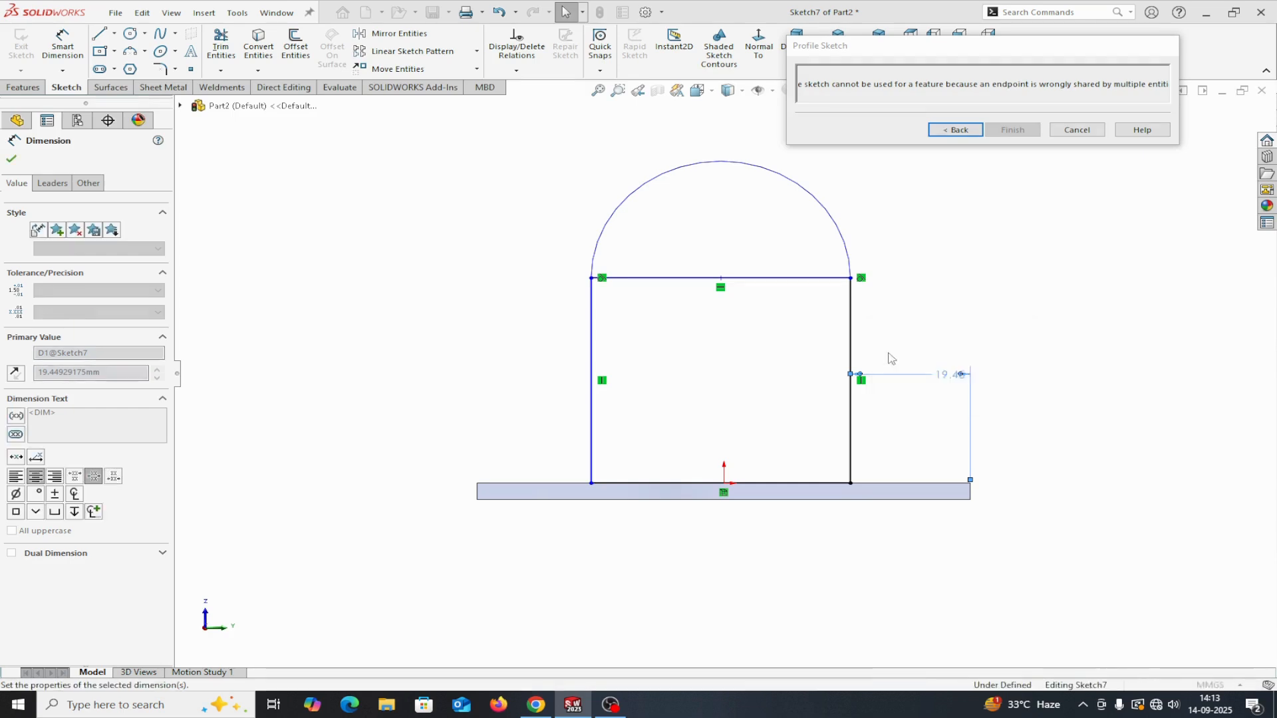
{"action": "left_click", "coordinate": [11, 159]}
{"action": "left_click", "coordinate": [115, 34]}
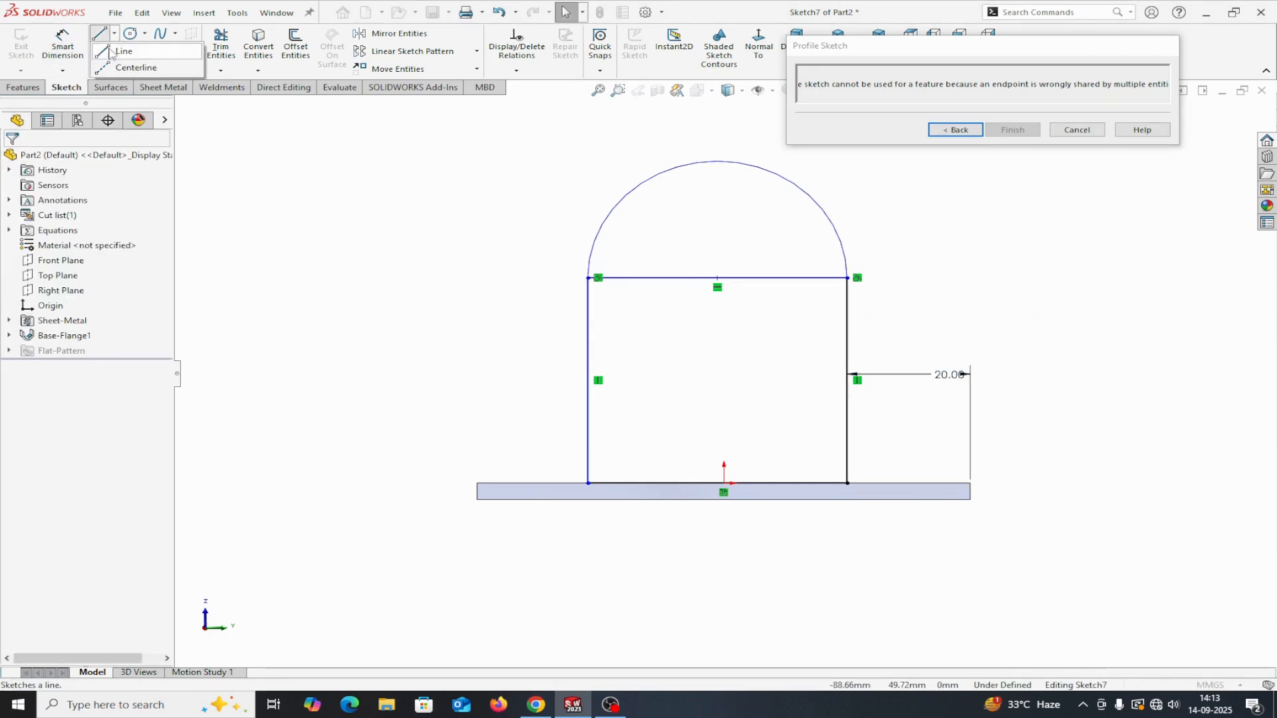
{"action": "left_click", "coordinate": [129, 55]}
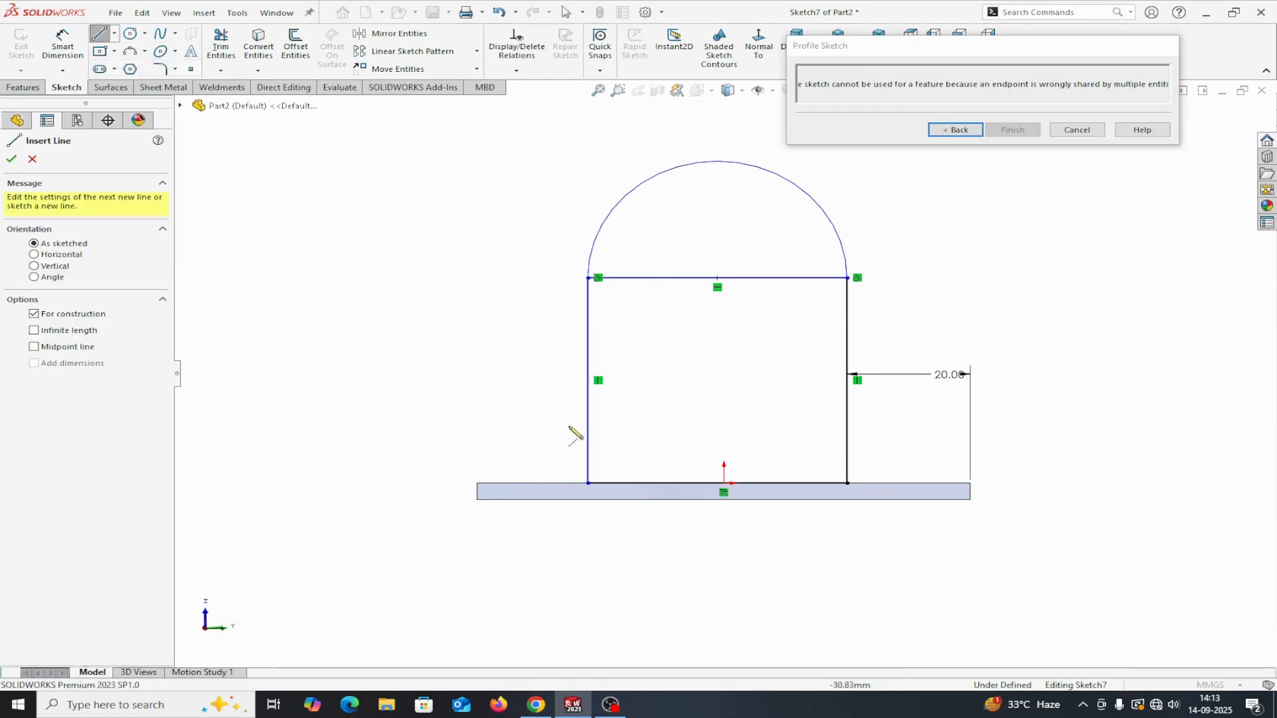
{"action": "left_click", "coordinate": [724, 489]}
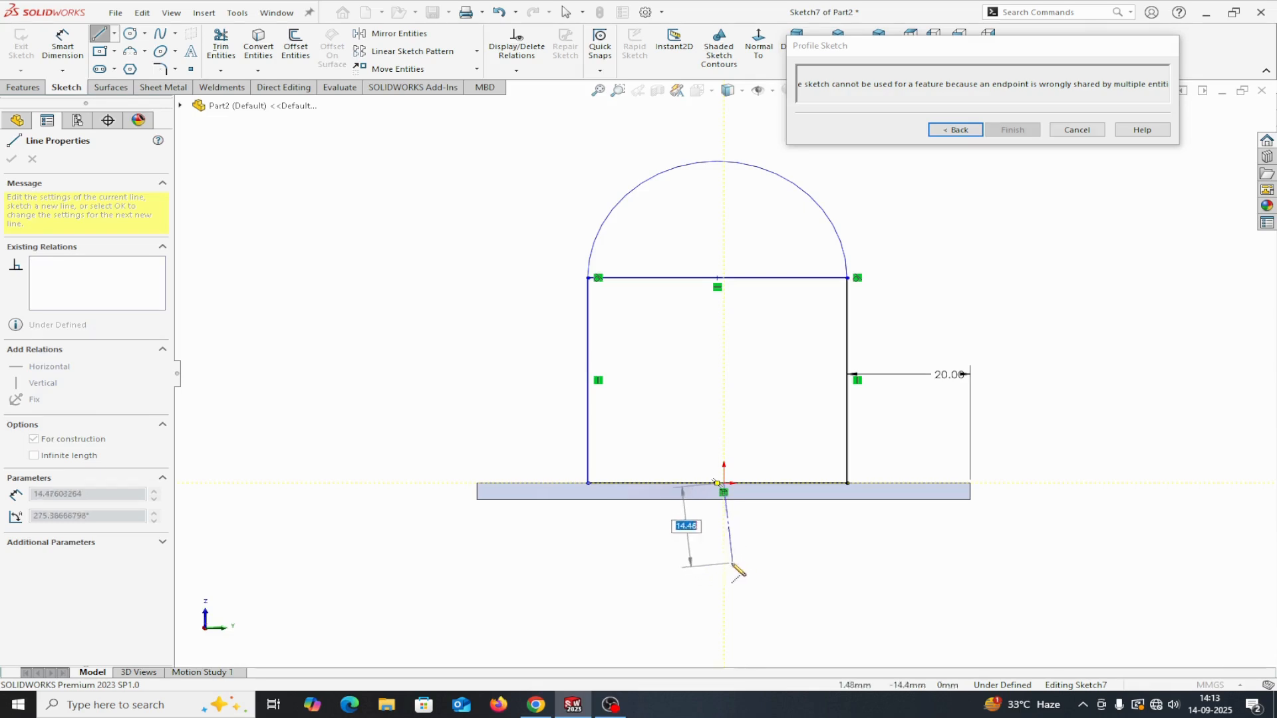
{"action": "key", "text": "Escape"}
Step: Sketch a short vertical centerline downward from the midpoint of the plate's lower edge
{"action": "left_click", "coordinate": [115, 35]}
{"action": "left_click", "coordinate": [135, 67]}
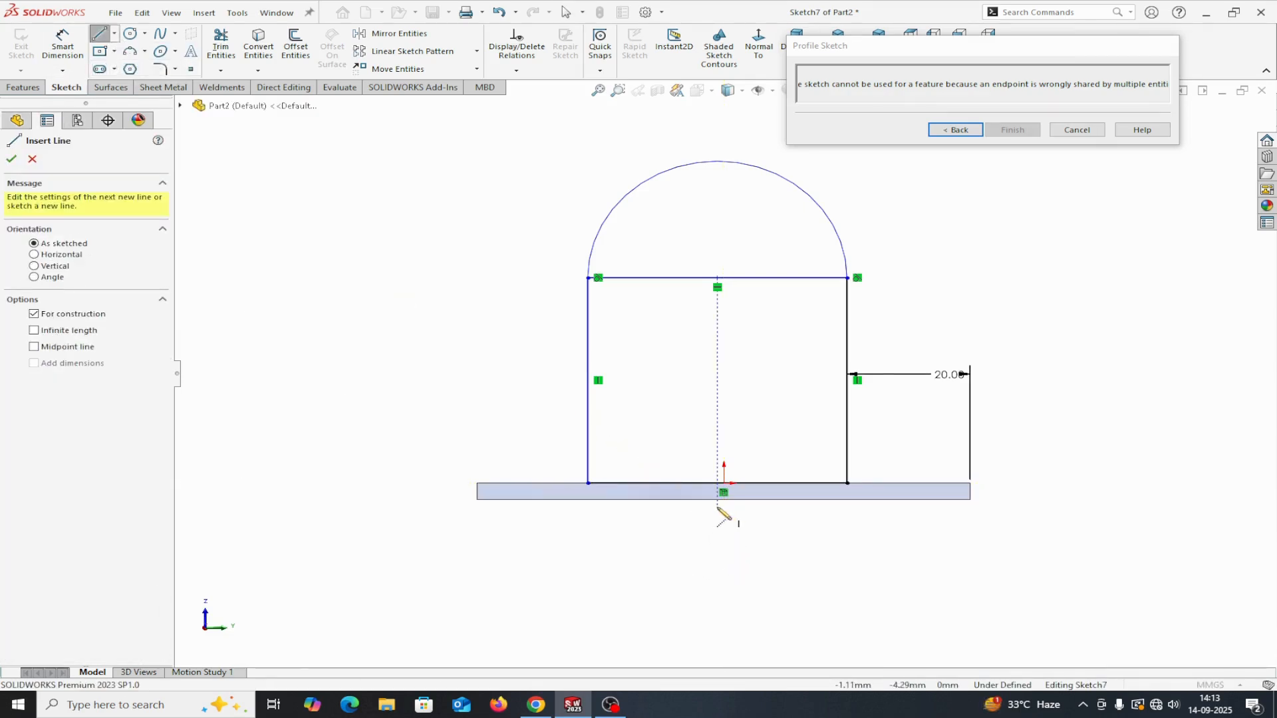
{"action": "left_click", "coordinate": [723, 493]}
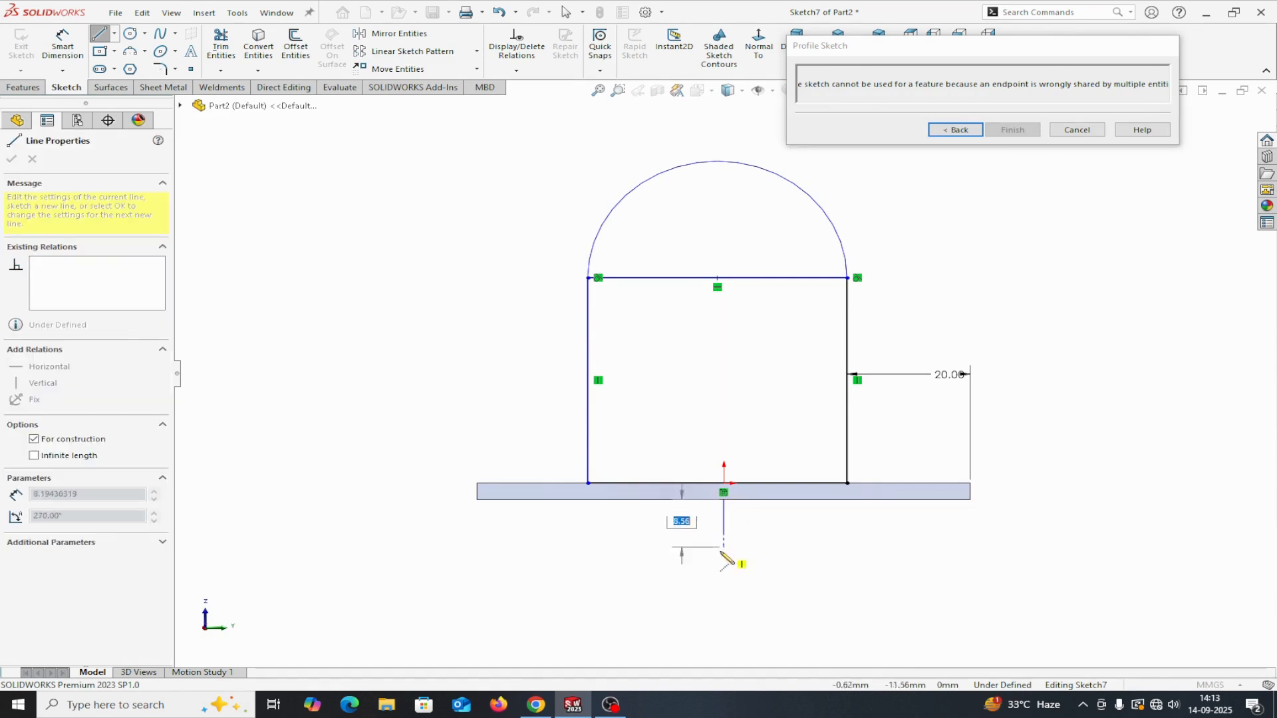
{"action": "right_click", "coordinate": [724, 558]}
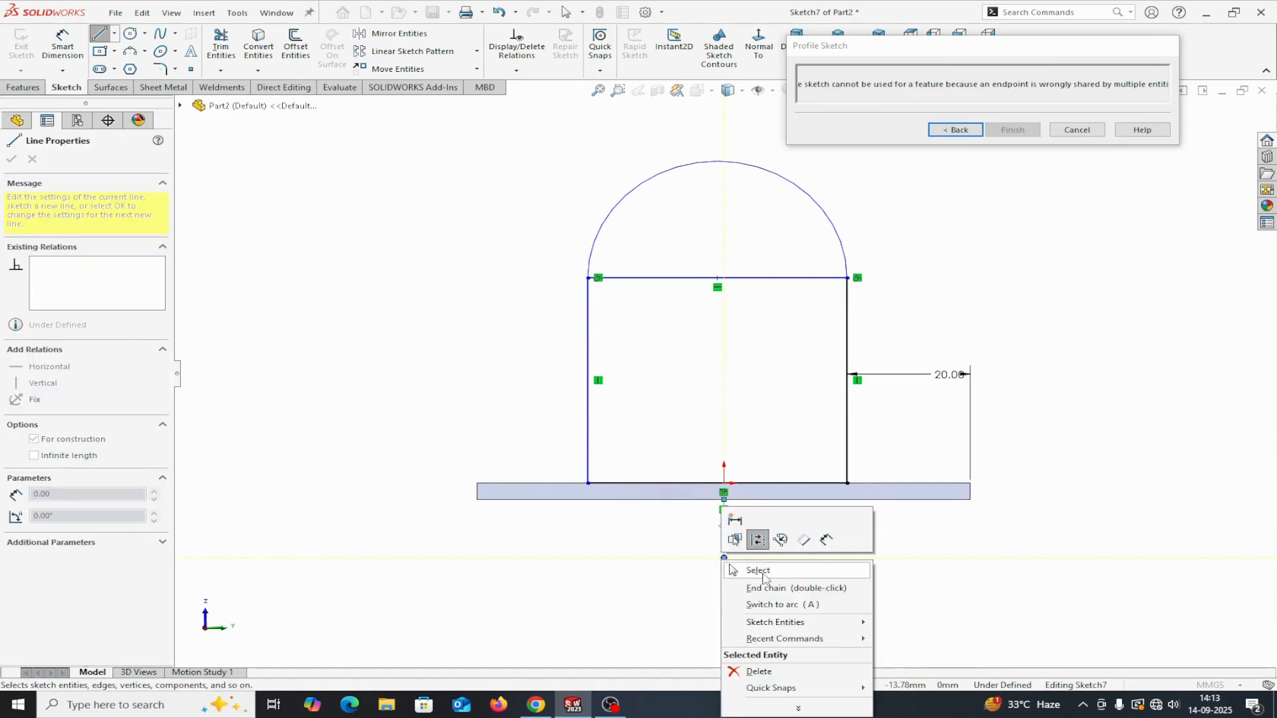
{"action": "left_click", "coordinate": [734, 570]}
Step: Make the profile's two vertical sides symmetric about the centerline
{"action": "left_click", "coordinate": [590, 454]}
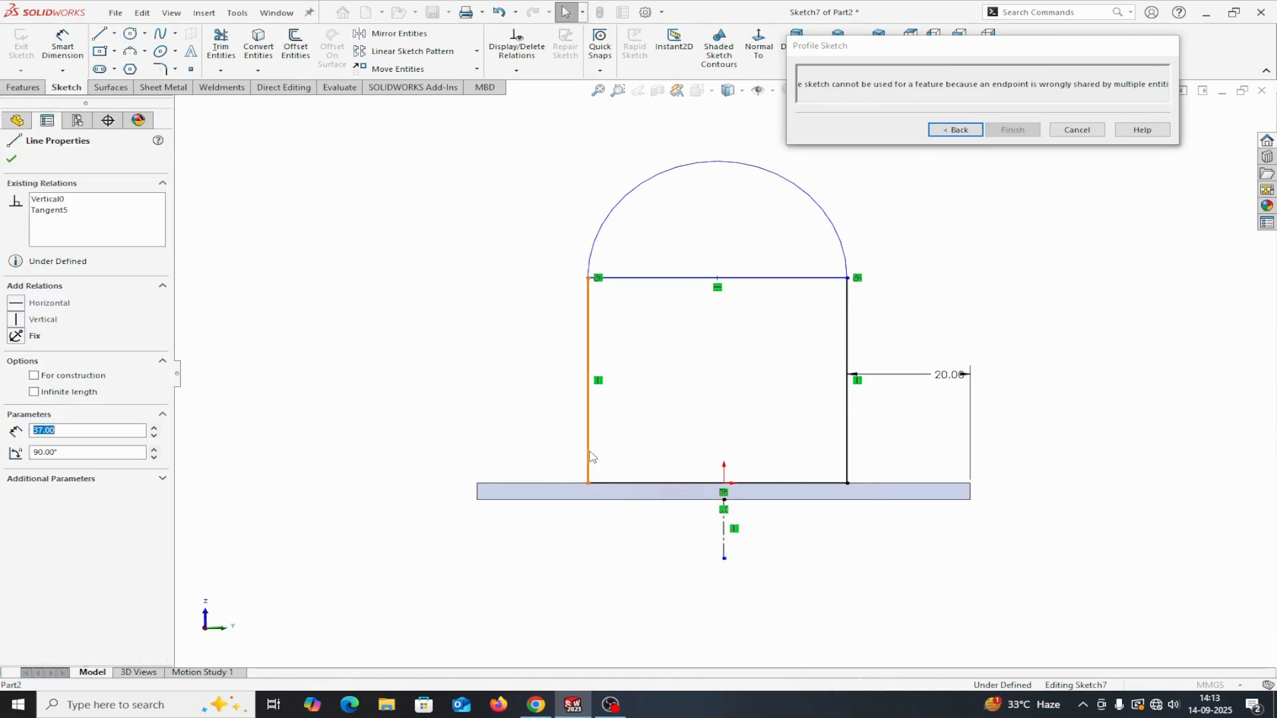
{"action": "left_click", "coordinate": [722, 526], "text": "ctrl"}
{"action": "left_click", "coordinate": [848, 461], "text": "ctrl"}
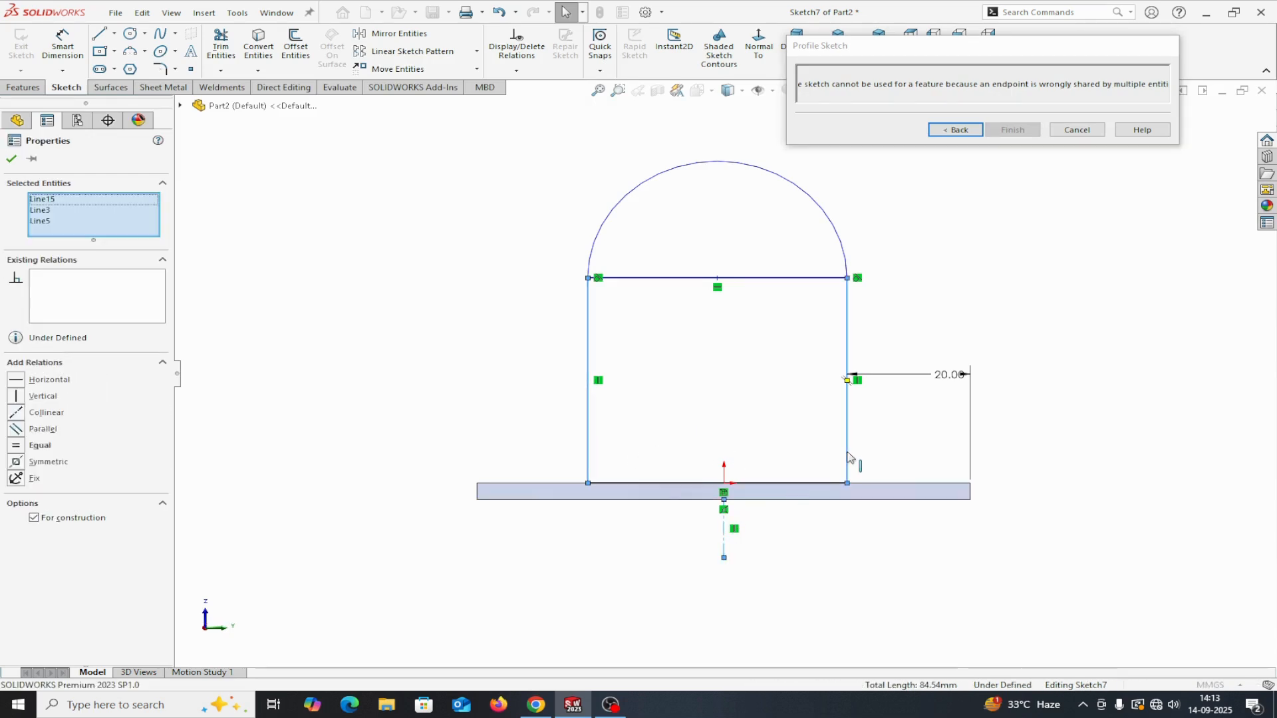
{"action": "left_click", "coordinate": [33, 464]}
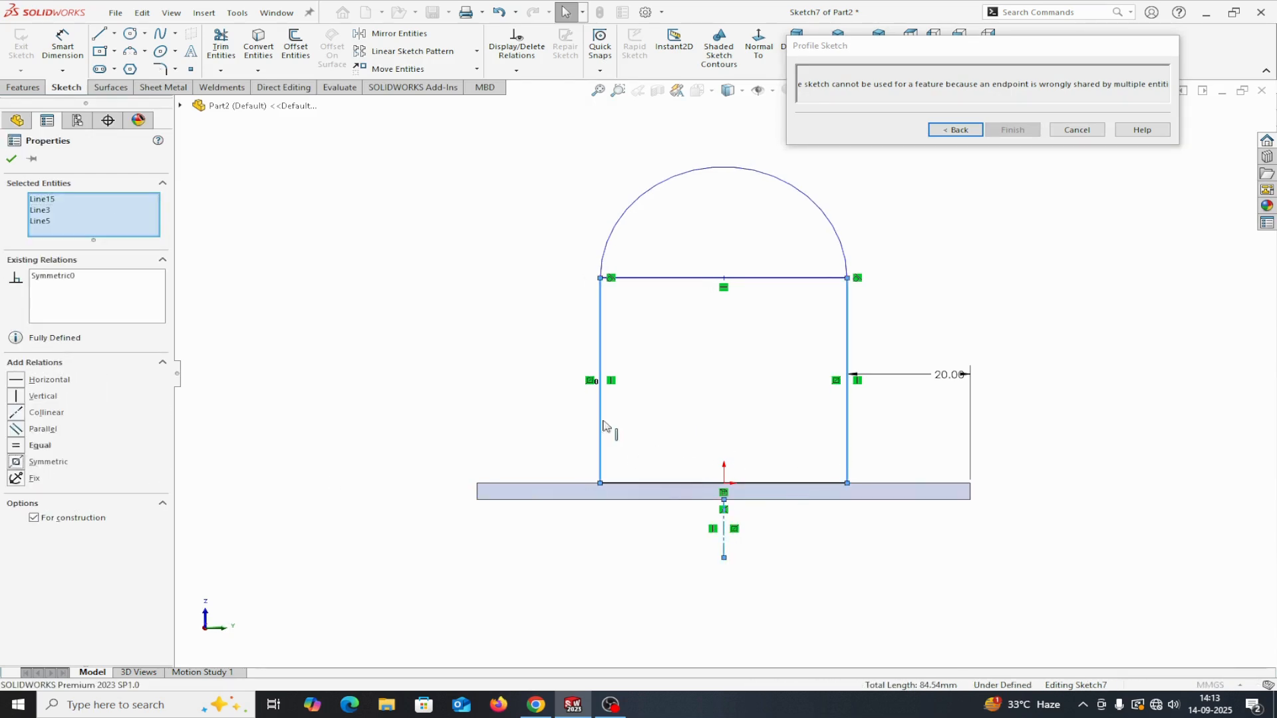
{"action": "left_click", "coordinate": [15, 159]}
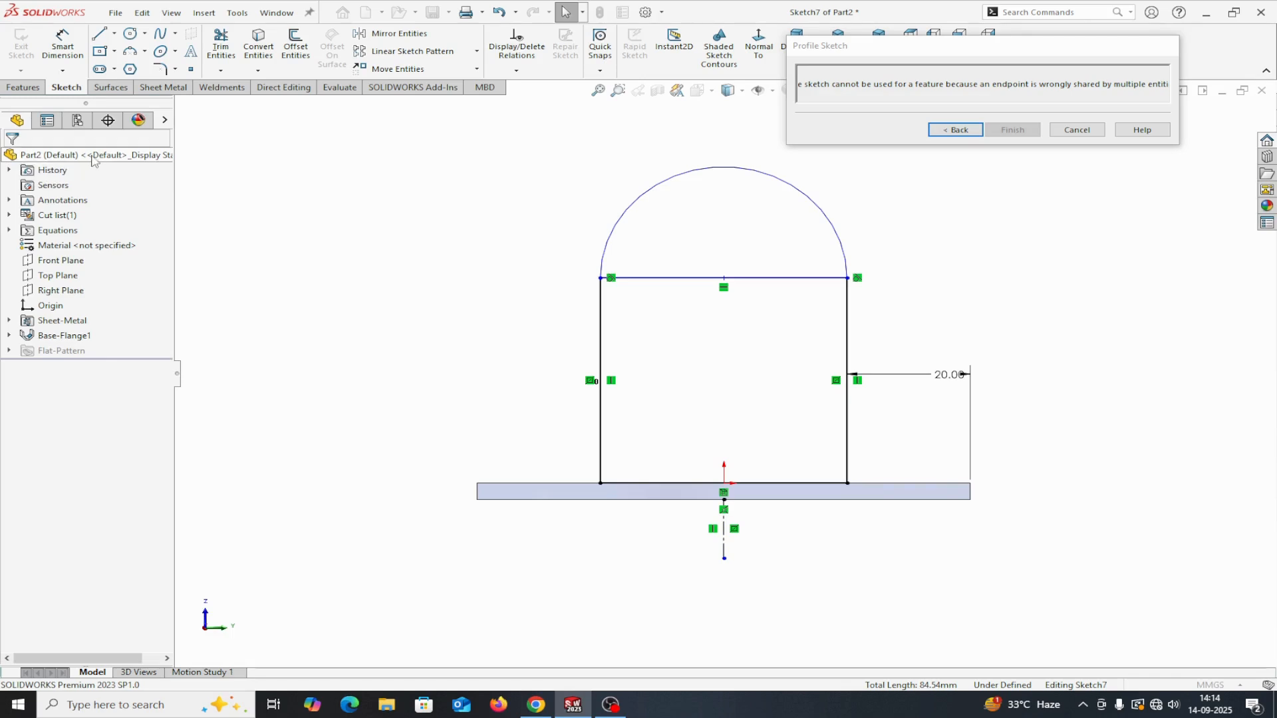
Step: Dimension the height from the plate's lower edge to the horizontal line beneath the arc, keeping the proposed value
{"action": "left_click", "coordinate": [67, 46]}
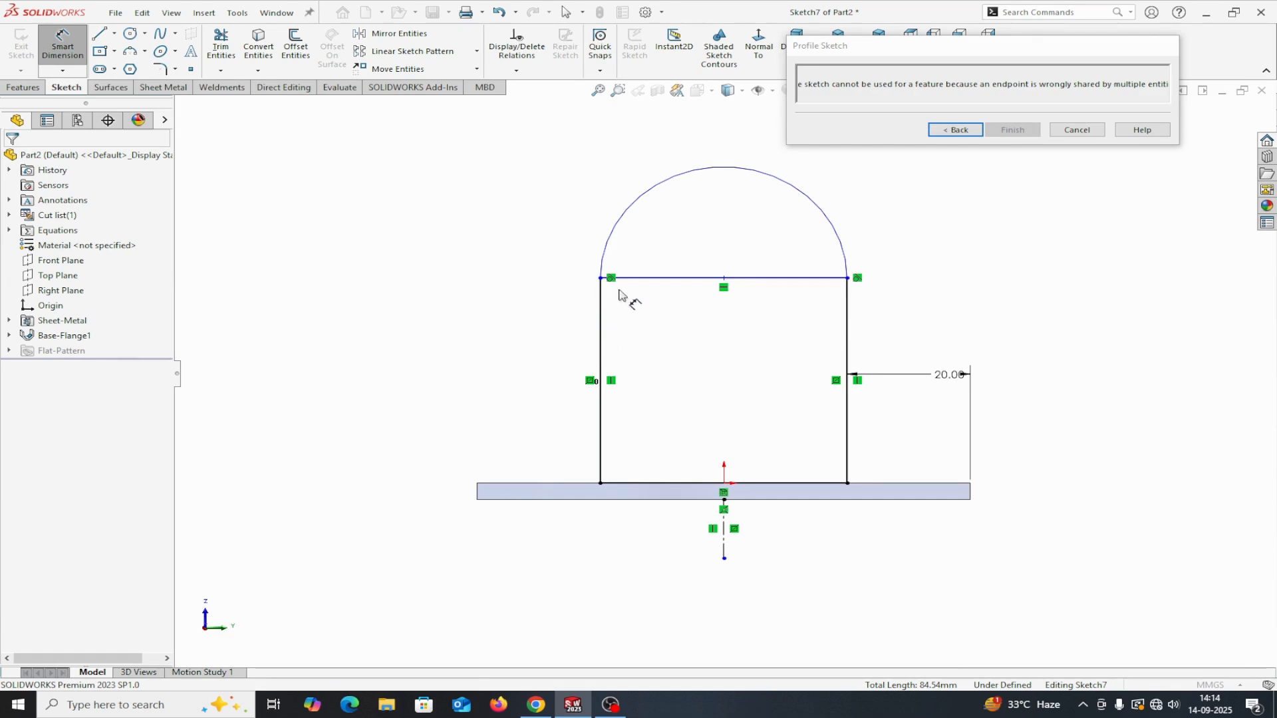
{"action": "left_click", "coordinate": [631, 280]}
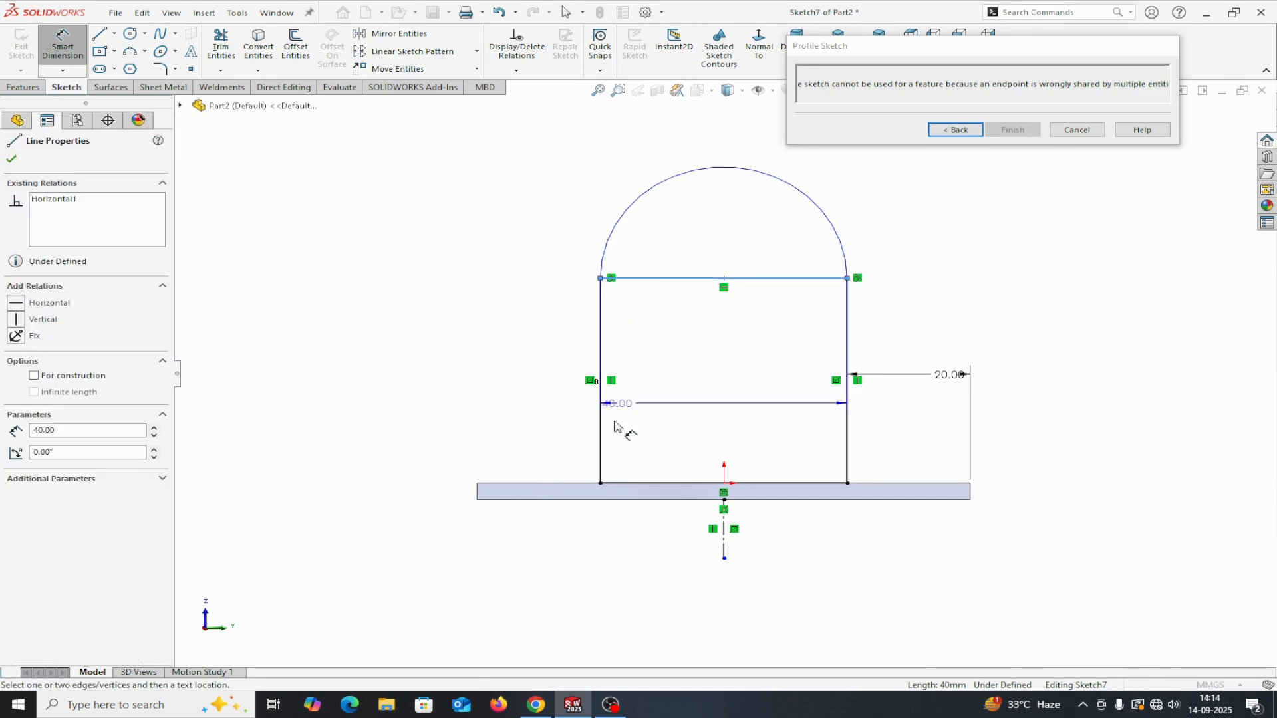
{"action": "left_click", "coordinate": [614, 501]}
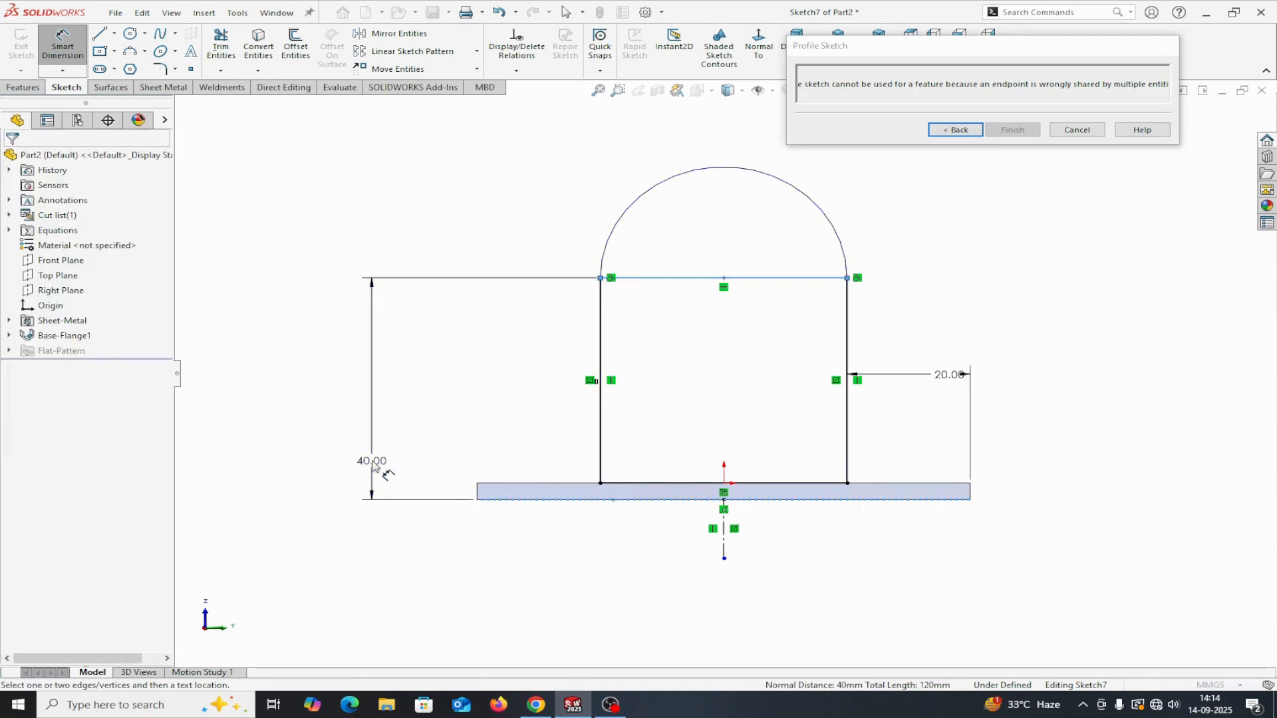
{"action": "left_click", "coordinate": [373, 460]}
{"action": "left_click", "coordinate": [307, 442]}
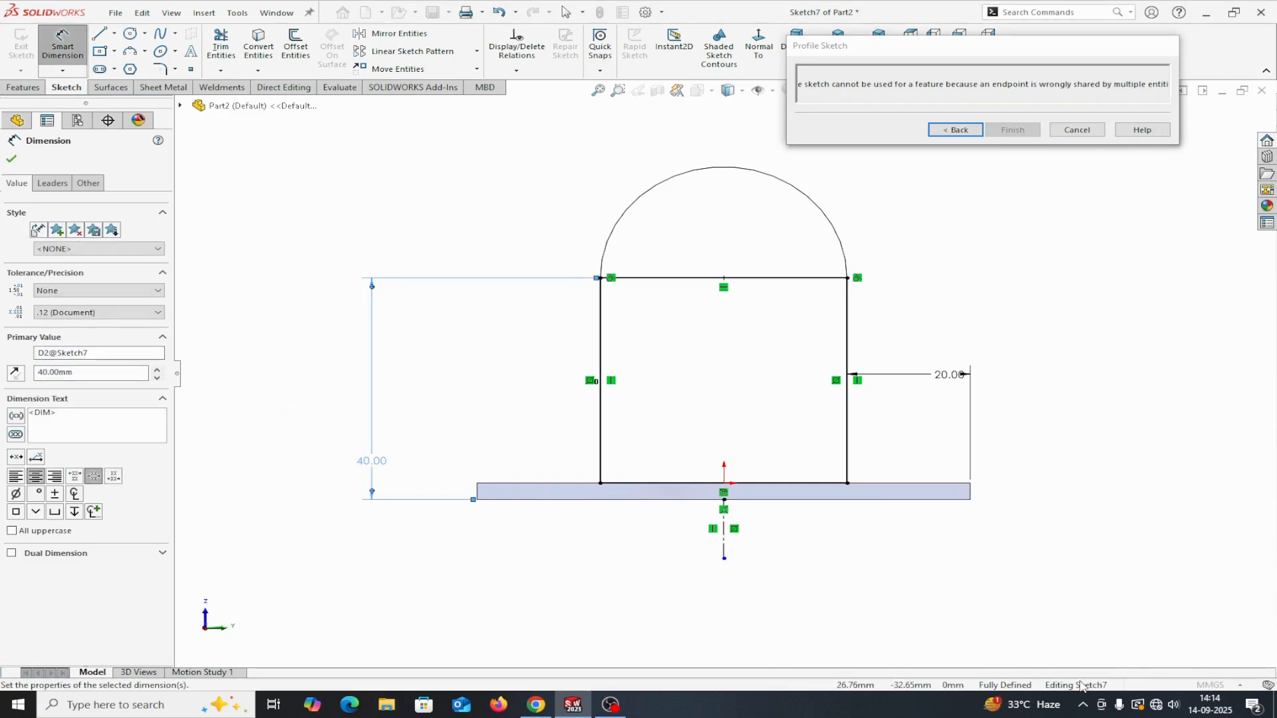
{"action": "left_click", "coordinate": [222, 46]}
{"action": "left_click", "coordinate": [662, 278]}
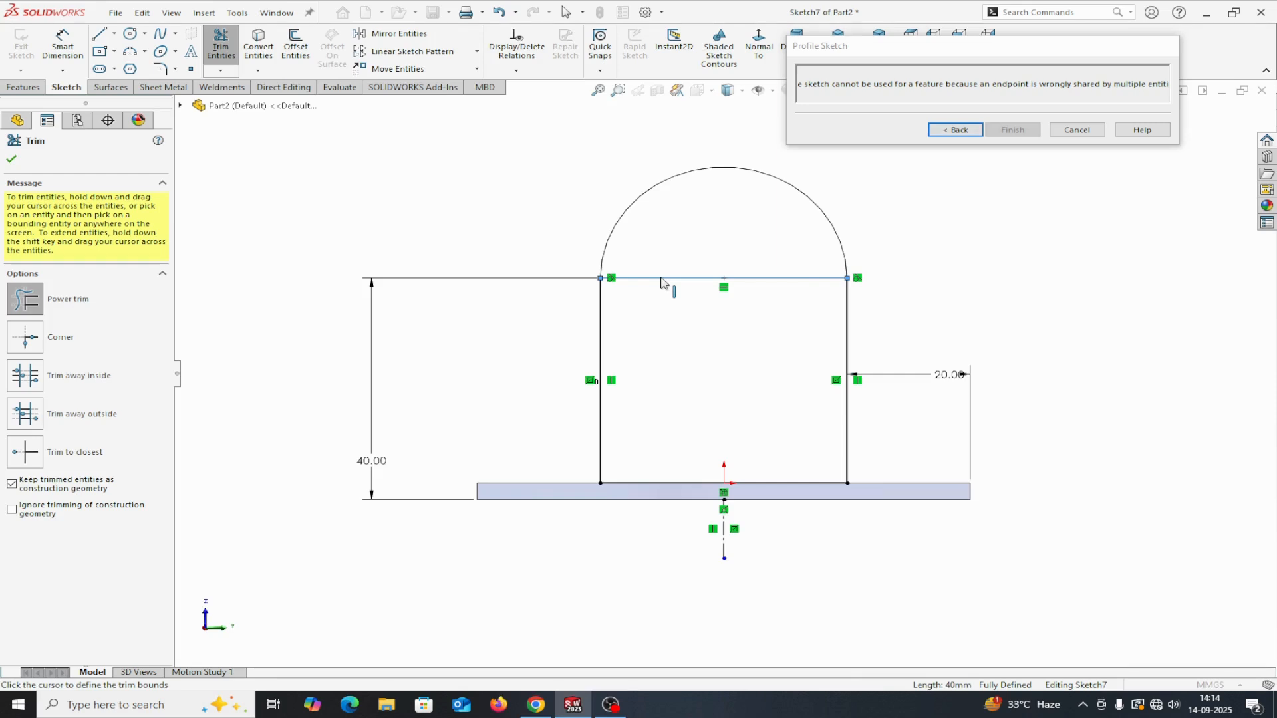
{"action": "key", "text": "Escape"}
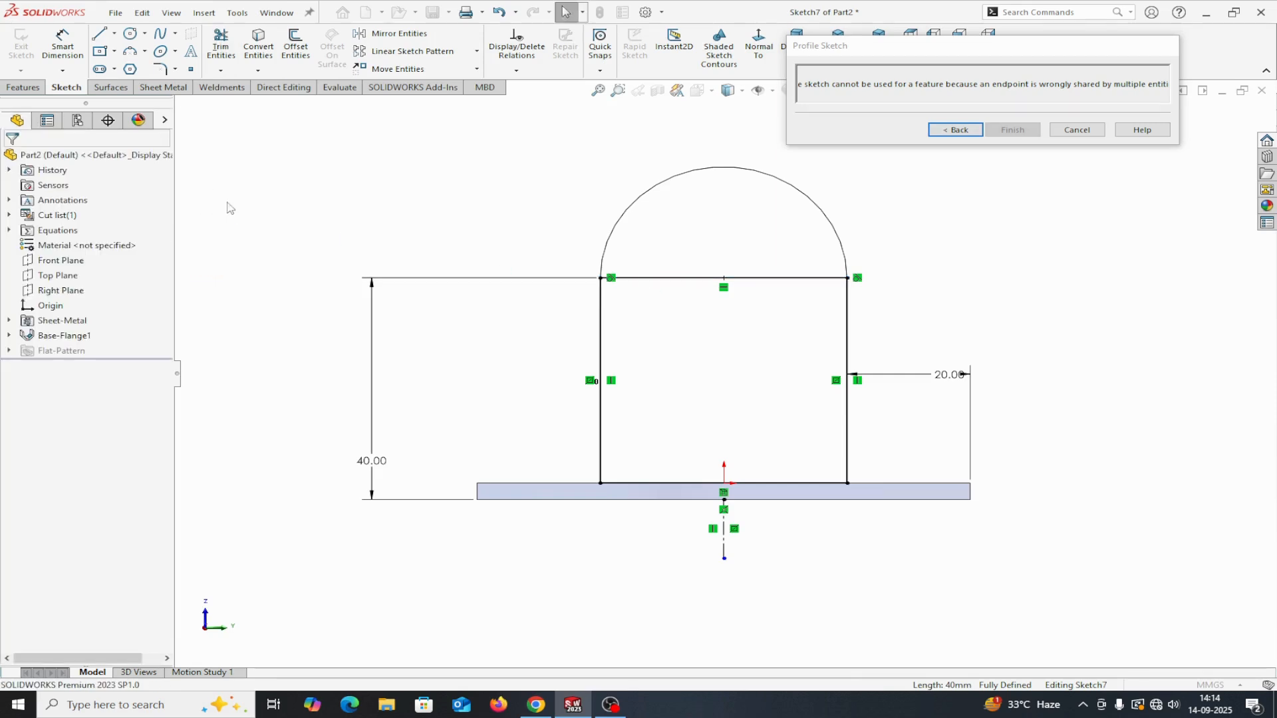
Step: Convert the horizontal line beneath the arc to construction geometry and return from the profile sketch to the edge flange settings
{"action": "left_click", "coordinate": [644, 279]}
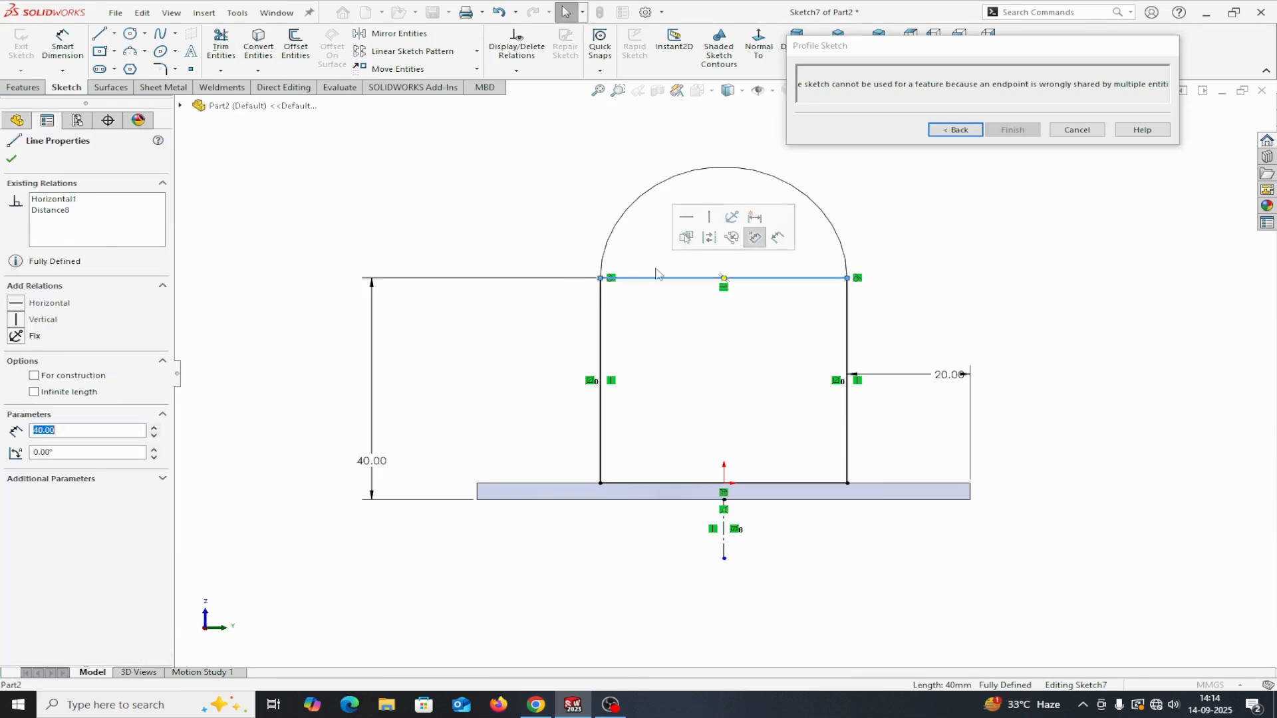
{"action": "left_click", "coordinate": [709, 245]}
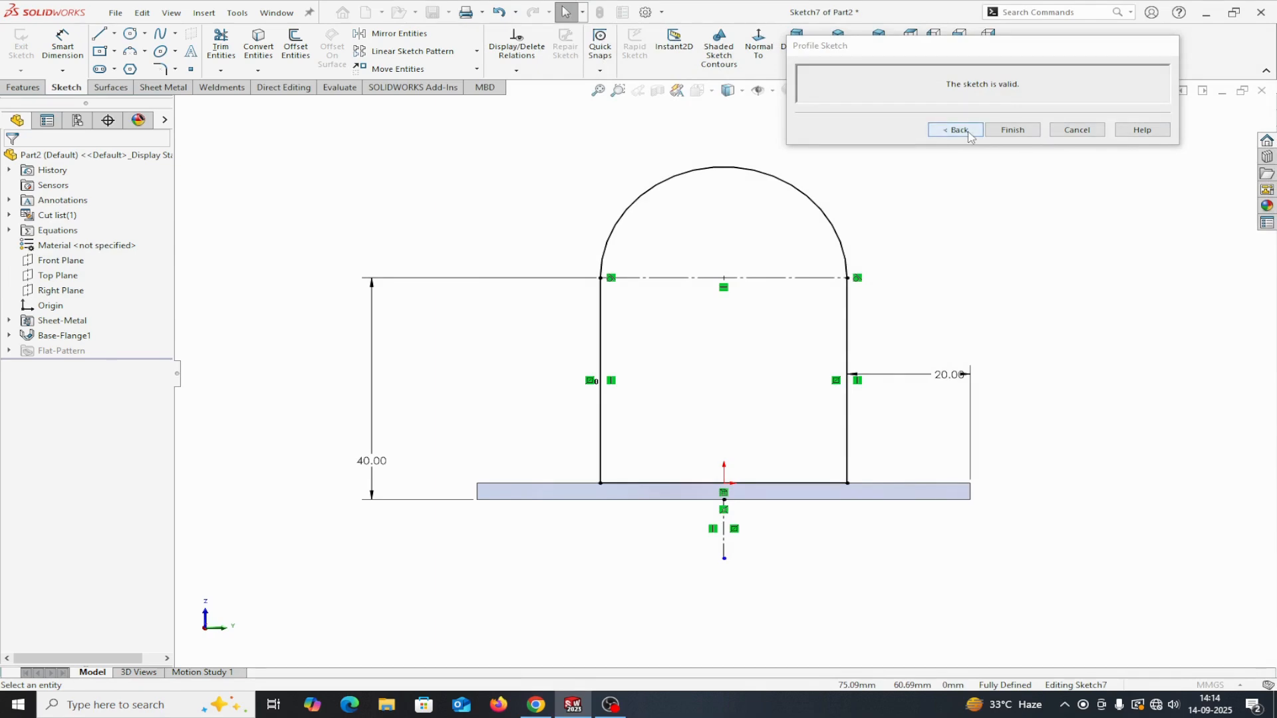
{"action": "left_click", "coordinate": [968, 135]}
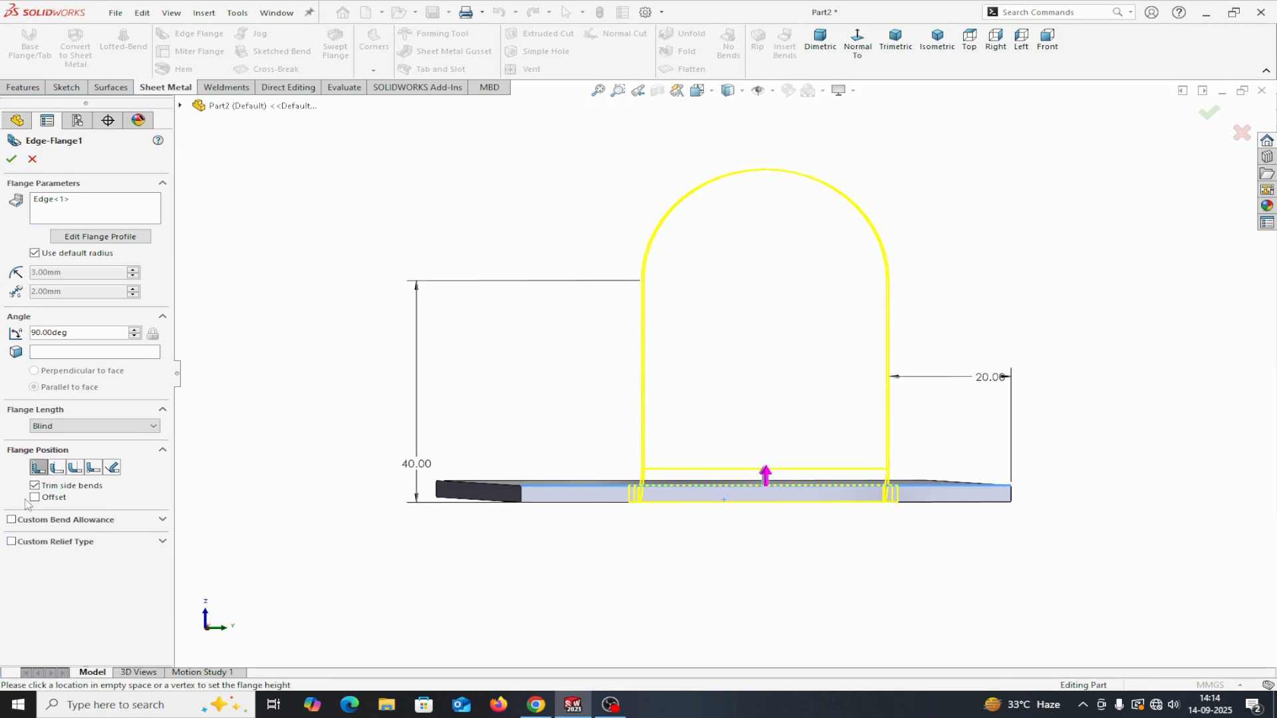
Step: Enable a custom rectangular relief without relief ratio, set its width to 2 mm, and accept the edge flange
{"action": "left_click", "coordinate": [12, 542]}
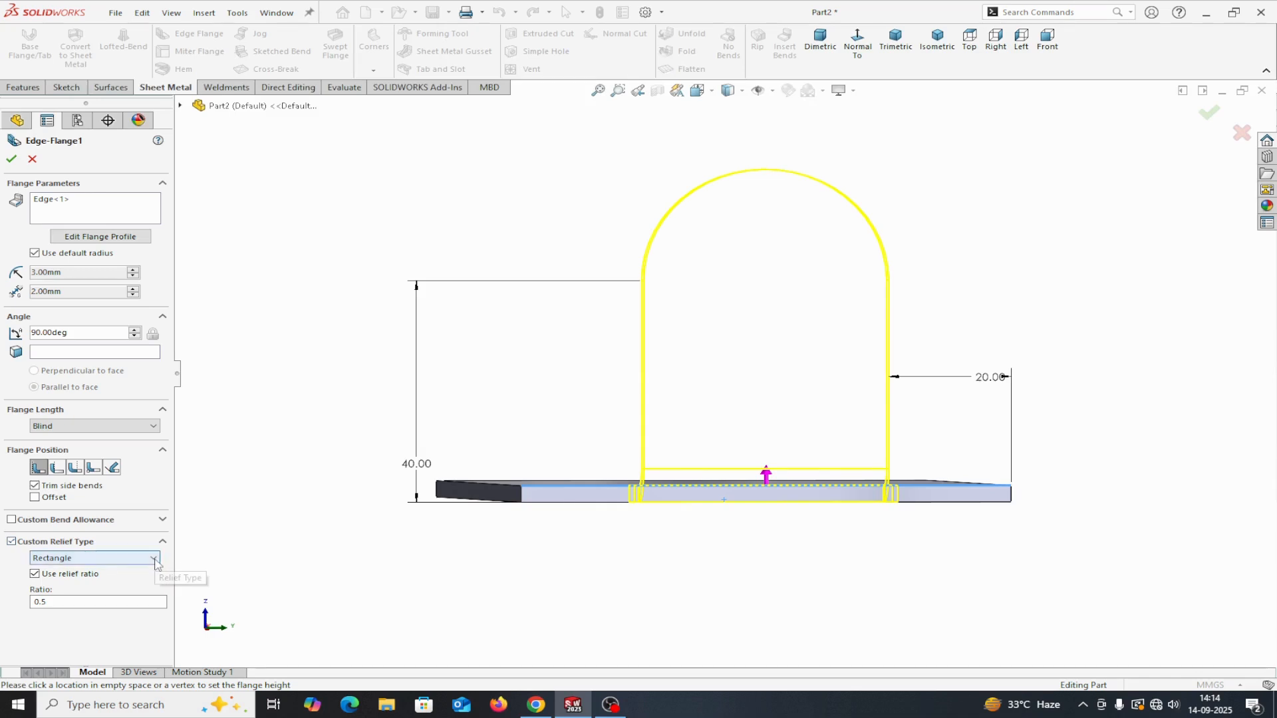
{"action": "left_click", "coordinate": [35, 574]}
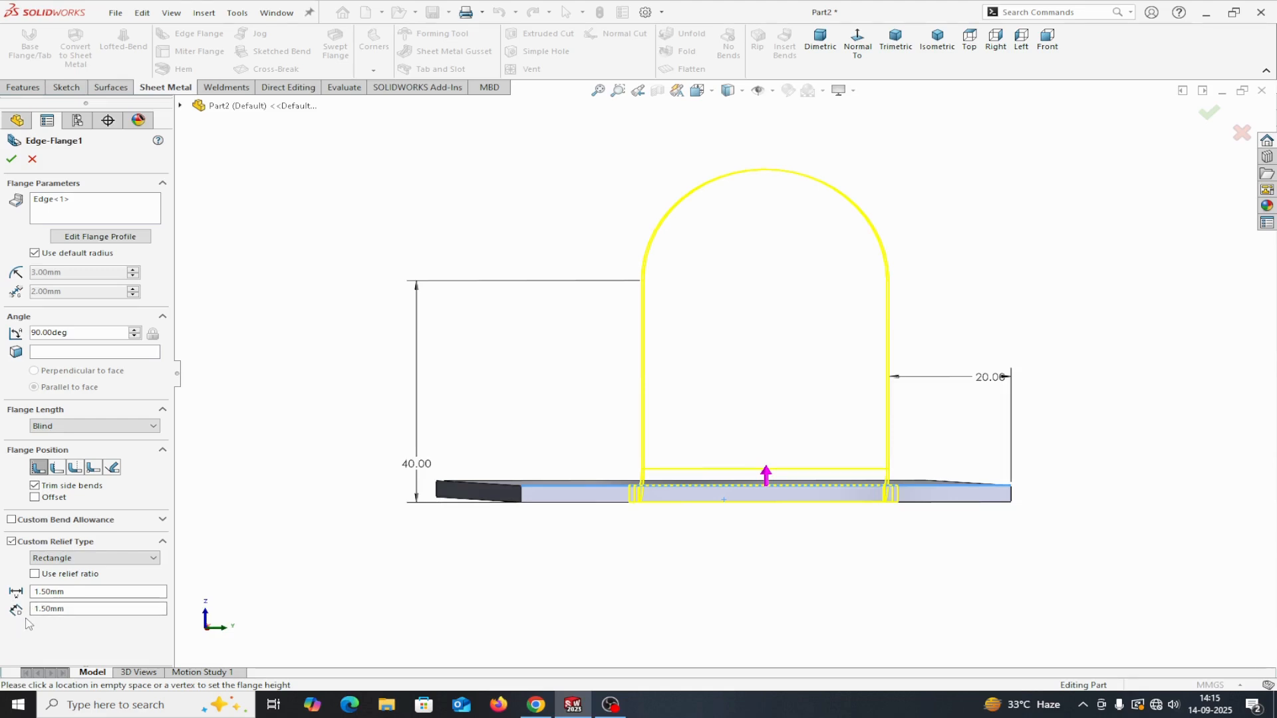
{"action": "double_click", "coordinate": [29, 590]}
{"action": "type", "text": "2"}
{"action": "middle_click_drag", "start_coordinate": [356, 621], "coordinate": [389, 624]}
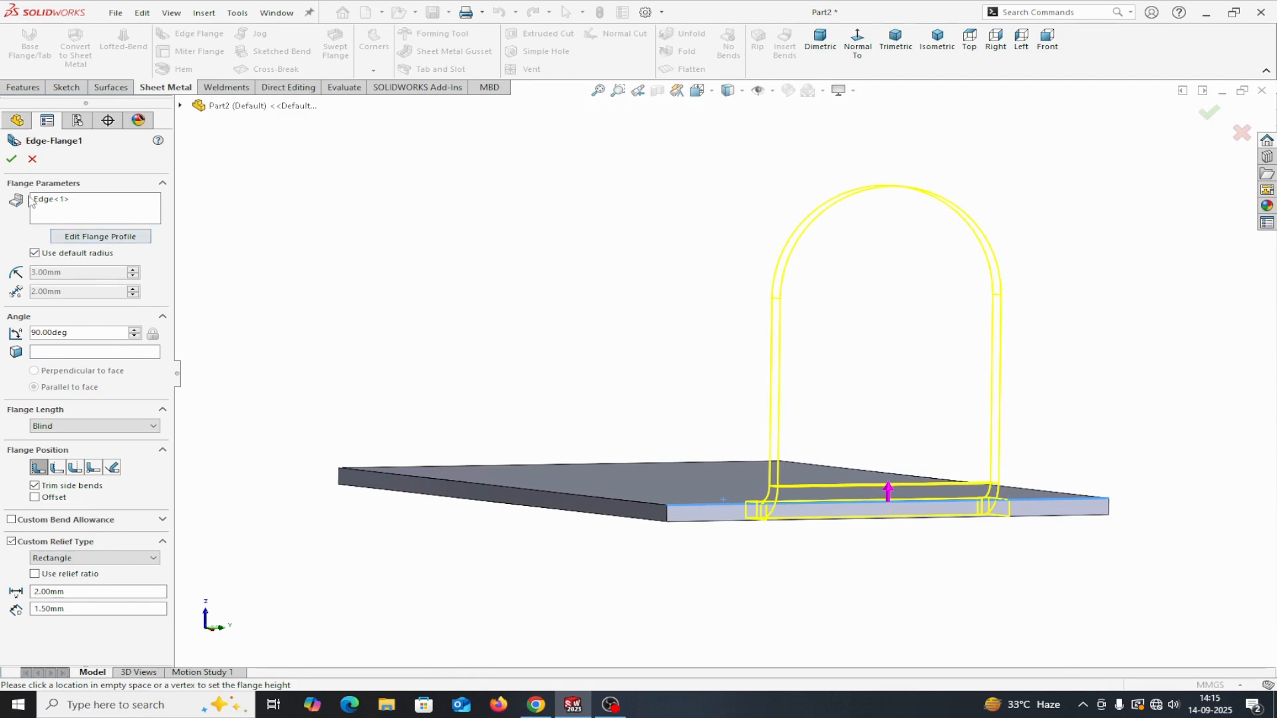
{"action": "left_click", "coordinate": [11, 159]}
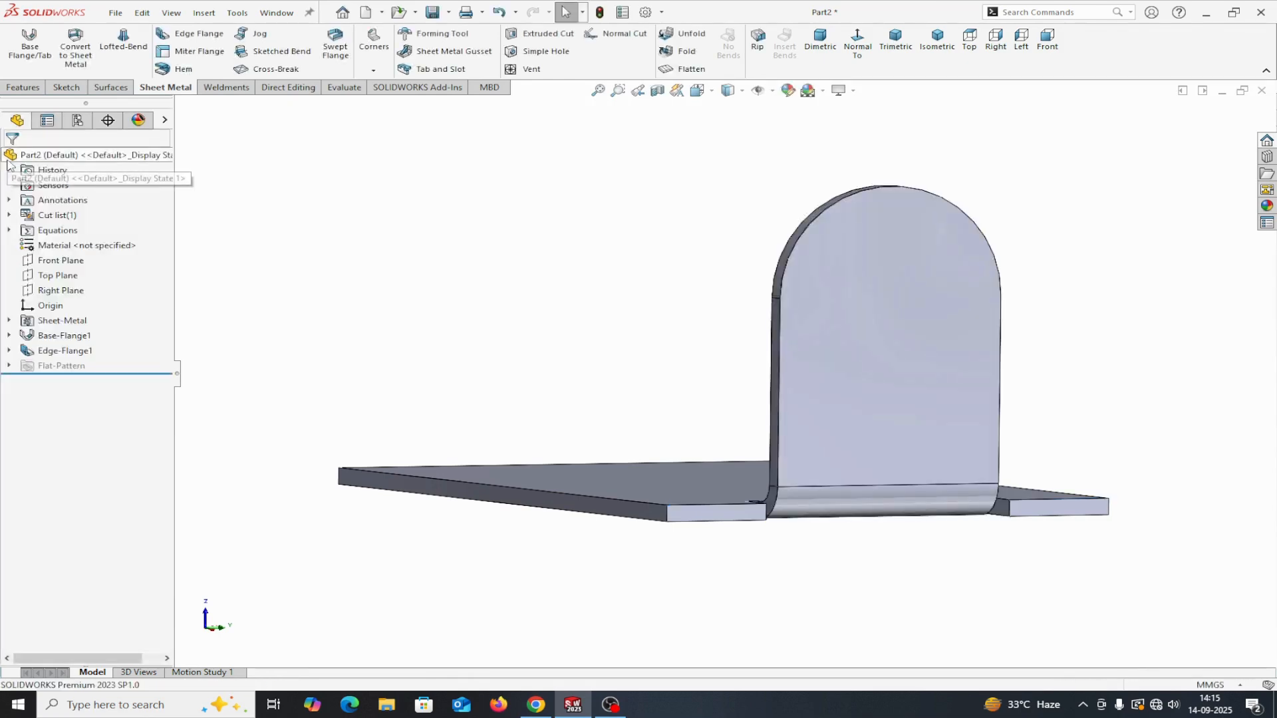
Step: Measure the inner bend face of the round-topped flange and clear the measurement selection
{"action": "middle_click_drag", "start_coordinate": [561, 552], "coordinate": [619, 583]}
{"action": "scroll", "coordinate": [892, 556], "scroll_direction": "down", "scroll_amount": 5}
{"action": "middle_click_drag", "start_coordinate": [897, 559], "coordinate": [929, 627]}
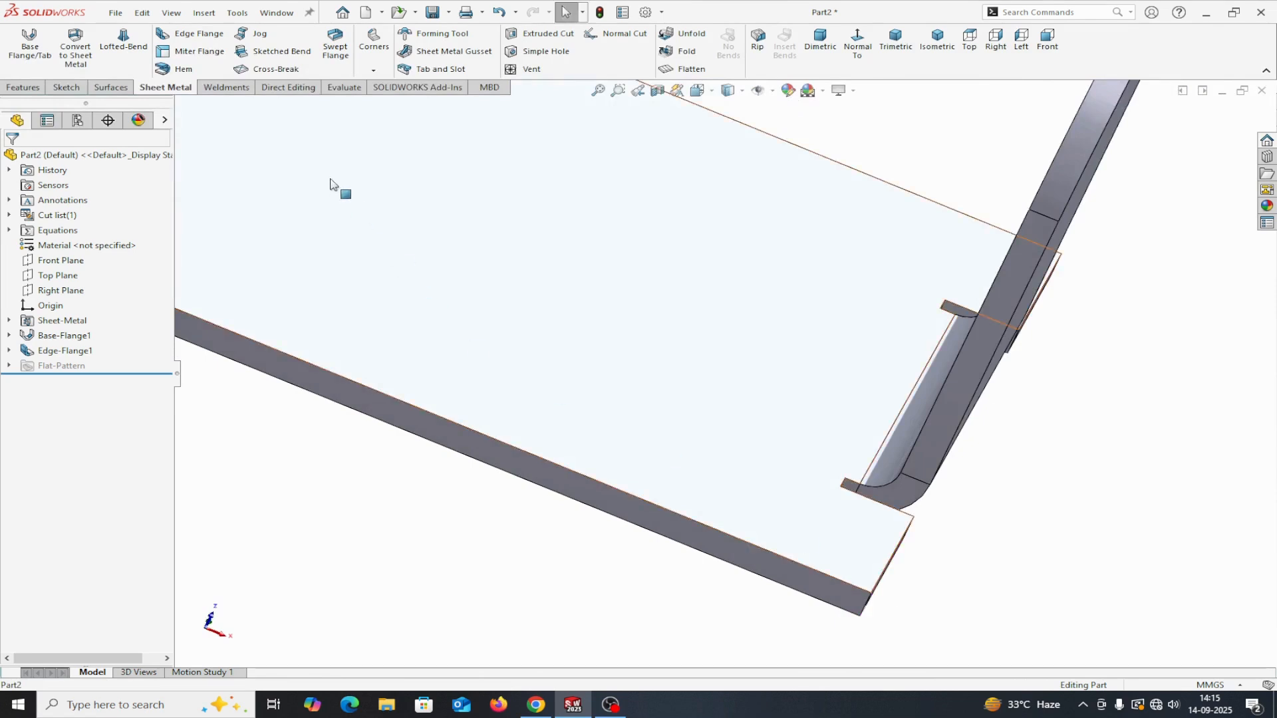
{"action": "left_click", "coordinate": [341, 89]}
{"action": "left_click", "coordinate": [117, 47]}
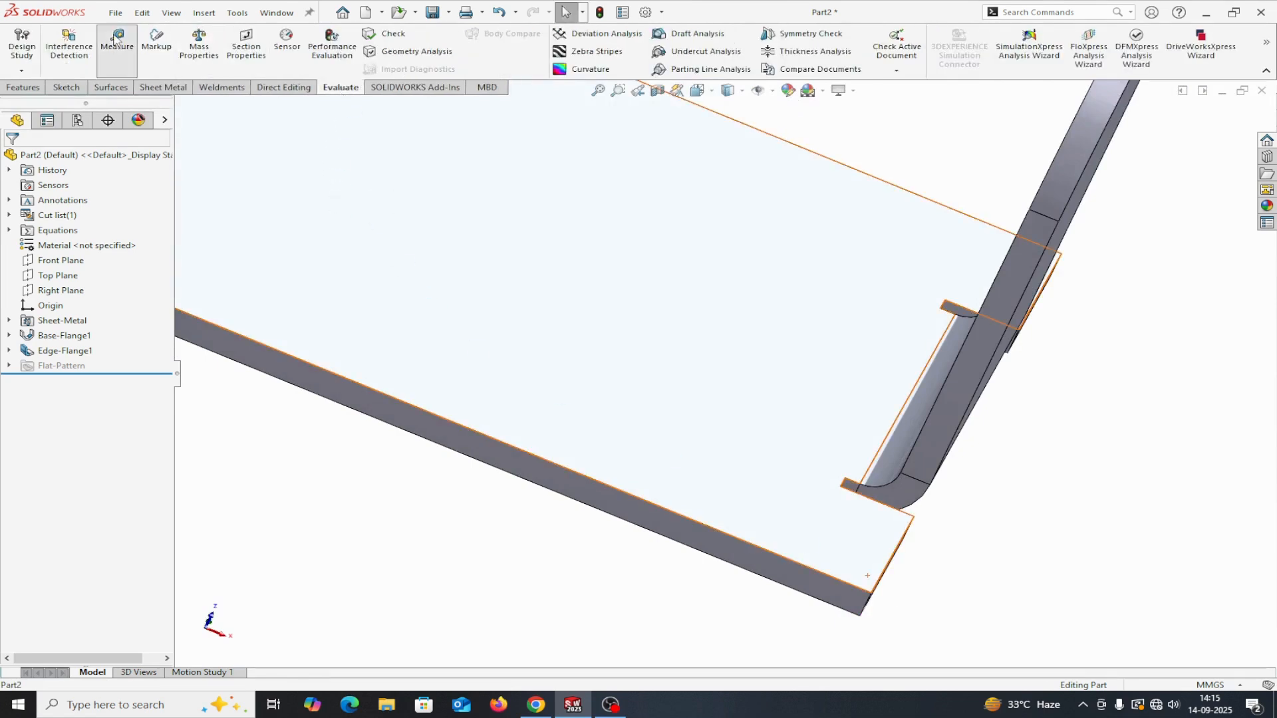
{"action": "middle_click_drag", "start_coordinate": [1026, 519], "coordinate": [991, 499]}
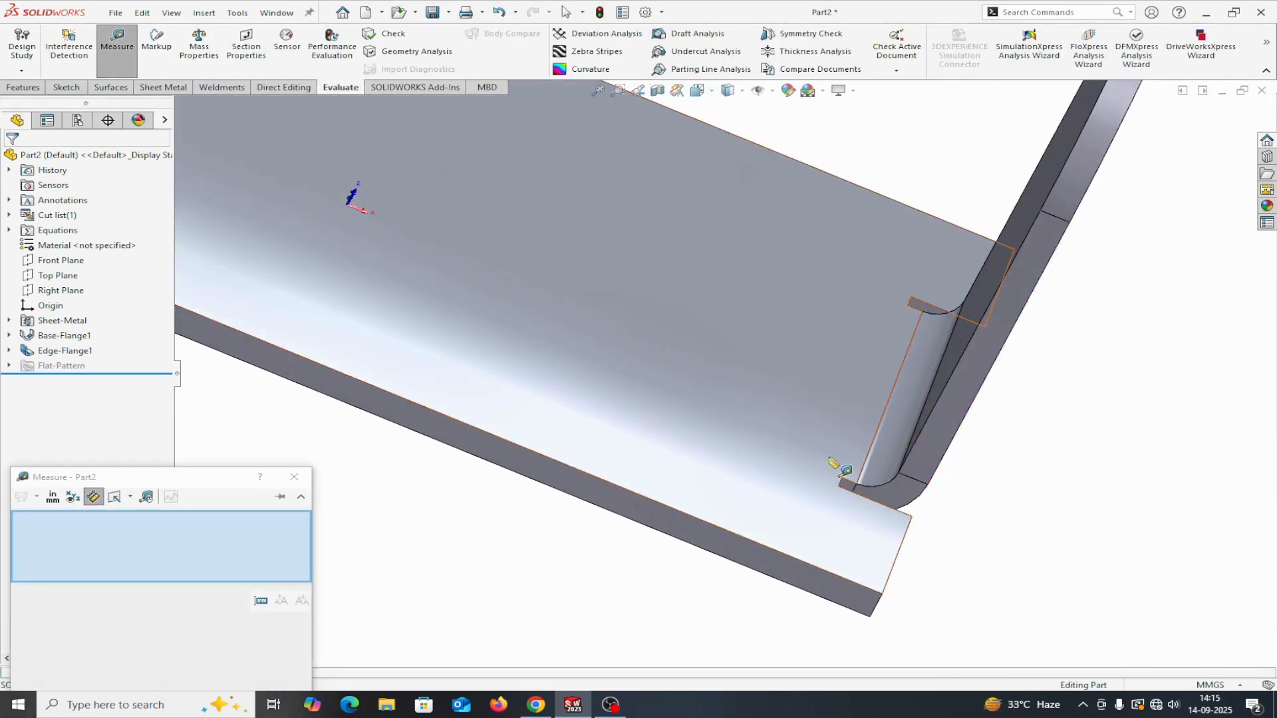
{"action": "left_click", "coordinate": [886, 471]}
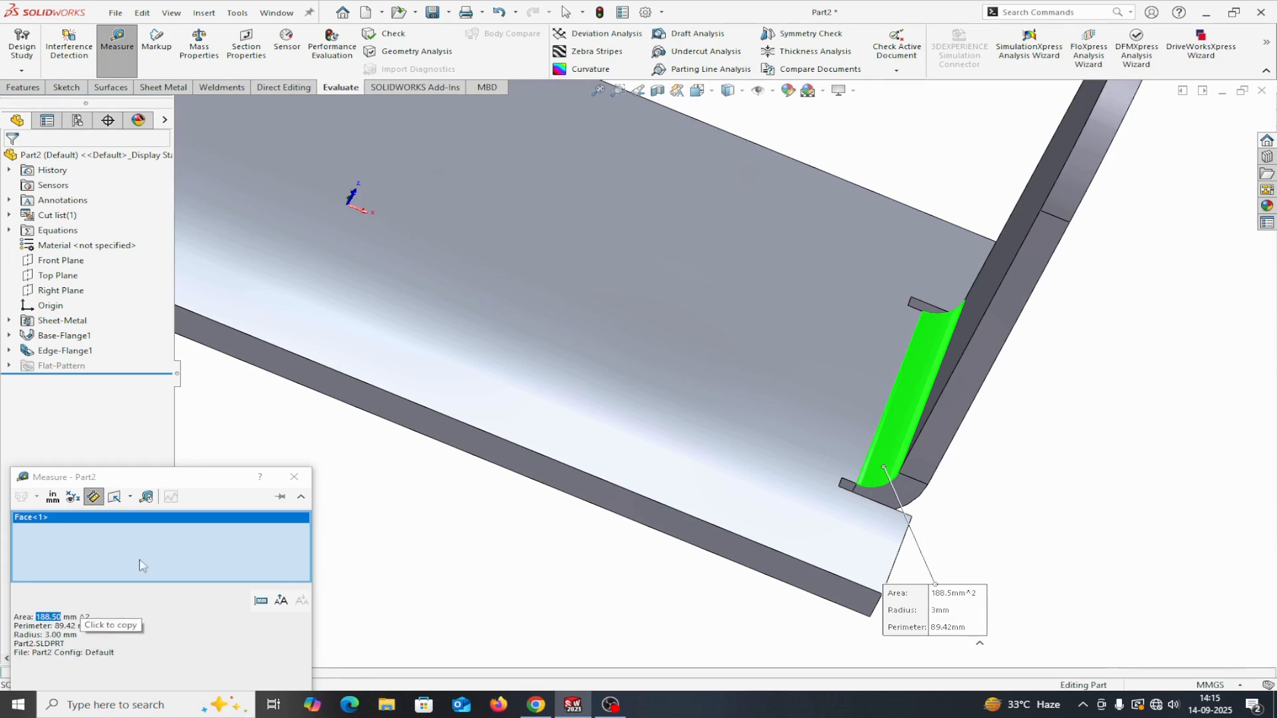
{"action": "right_click", "coordinate": [207, 526]}
{"action": "left_click", "coordinate": [247, 535]}
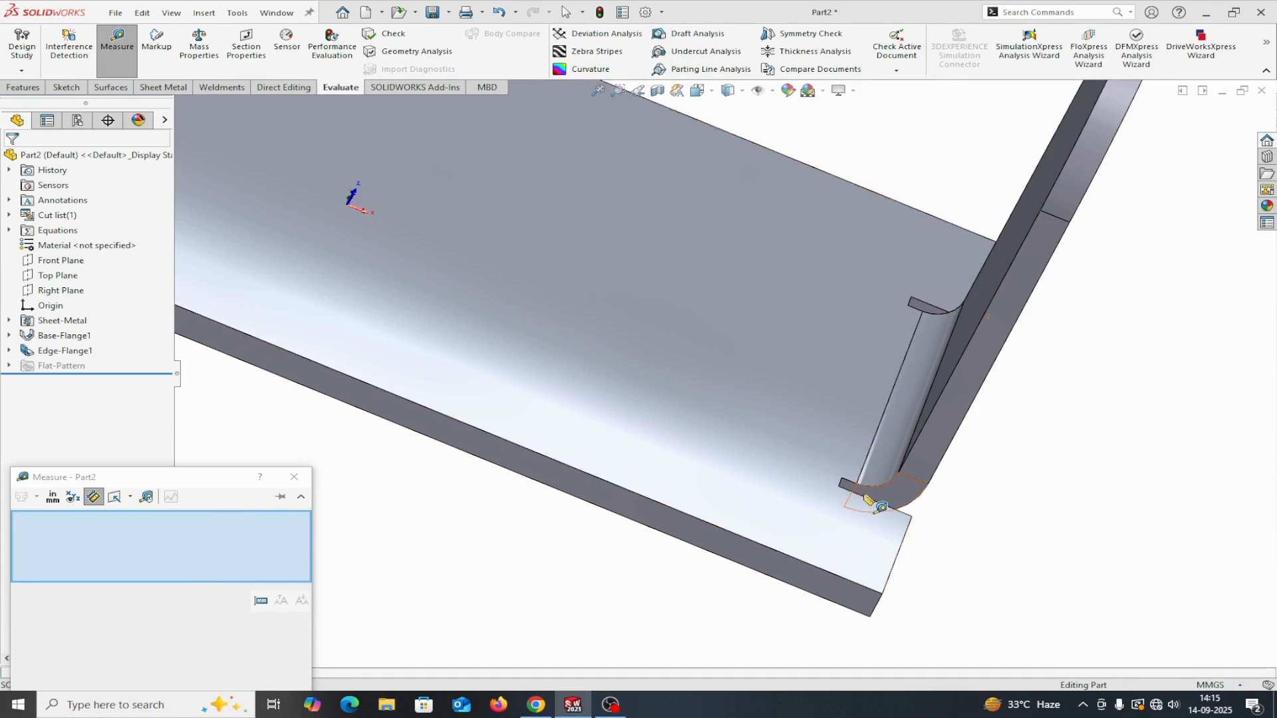
Step: Measure the width of the rectangular relief cut at the bend's near end and clear the selection
{"action": "scroll", "coordinate": [875, 499], "scroll_direction": "down", "scroll_amount": 2}
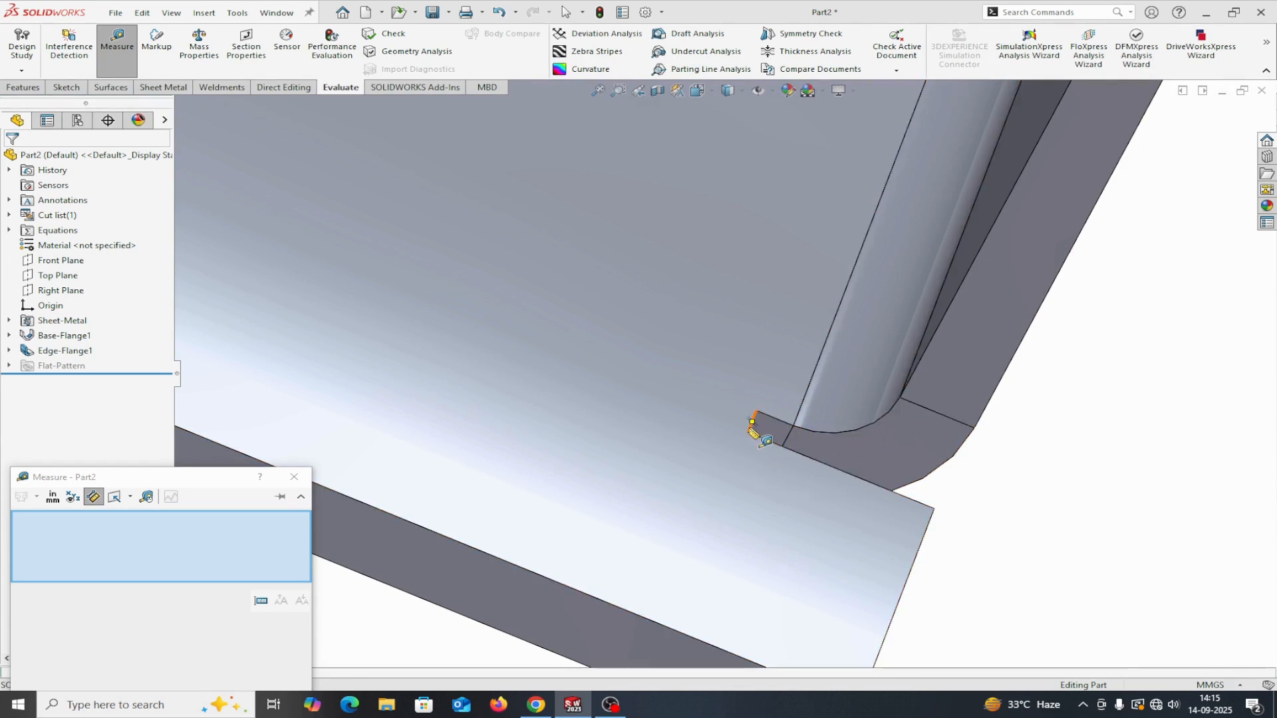
{"action": "left_click", "coordinate": [752, 422]}
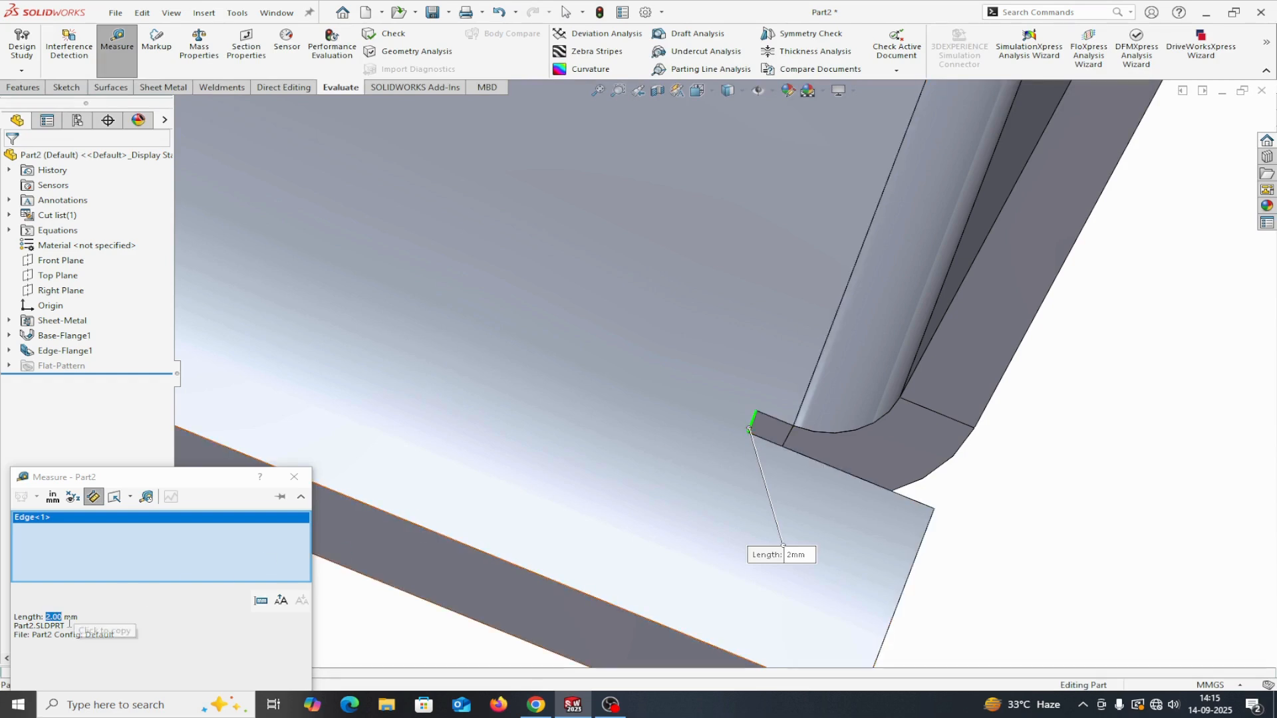
{"action": "right_click", "coordinate": [60, 550]}
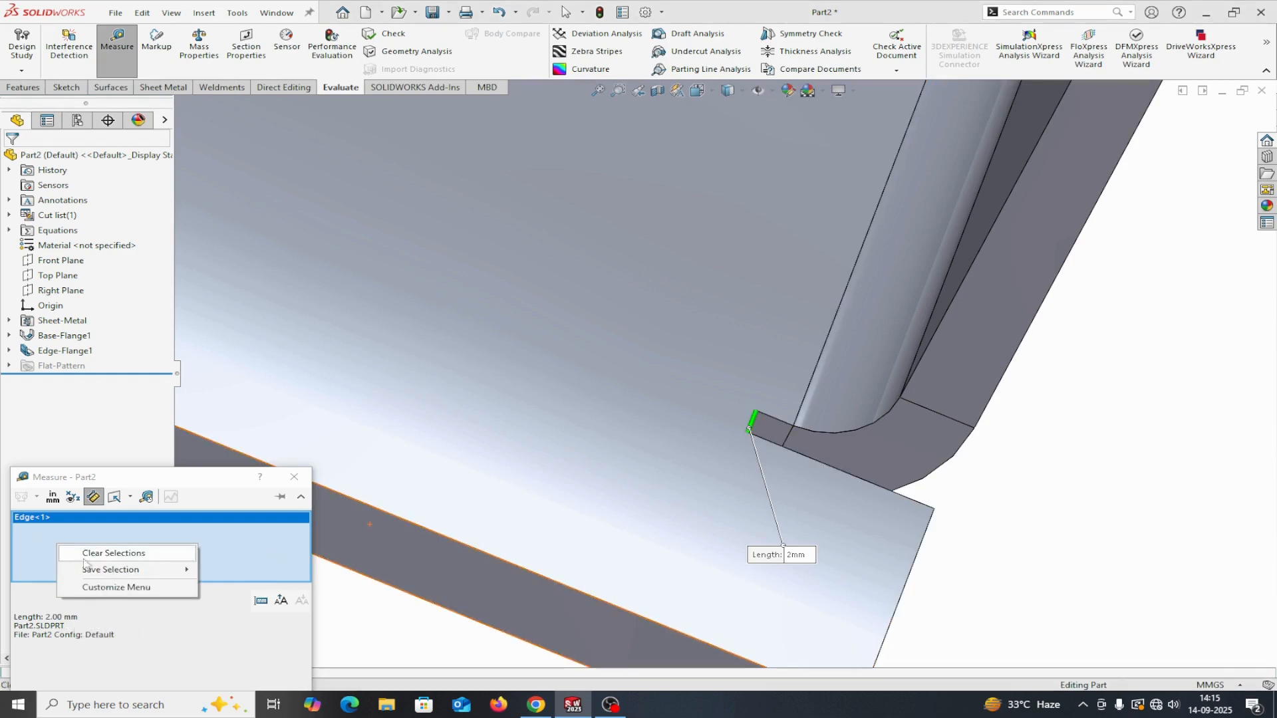
{"action": "left_click", "coordinate": [99, 553]}
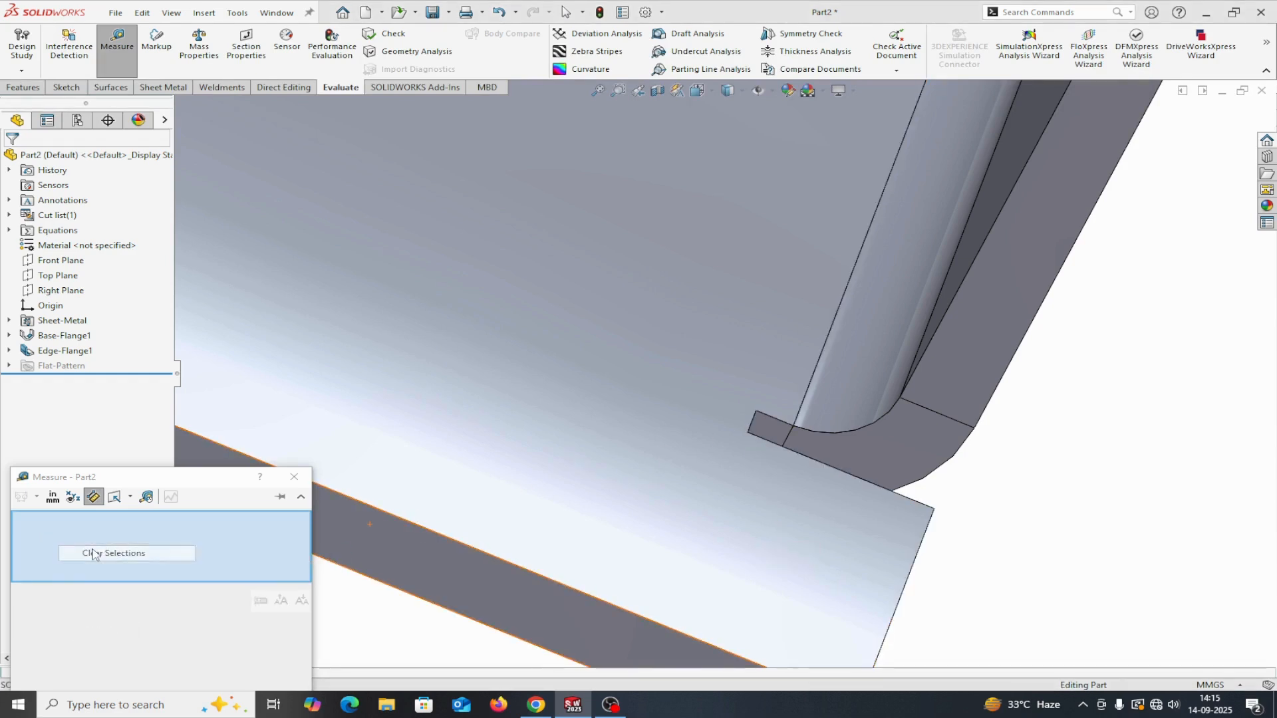
Step: Measure the depth of the relief cut along its short side edge and close the measurement
{"action": "scroll", "coordinate": [851, 399], "scroll_direction": "down", "scroll_amount": 3}
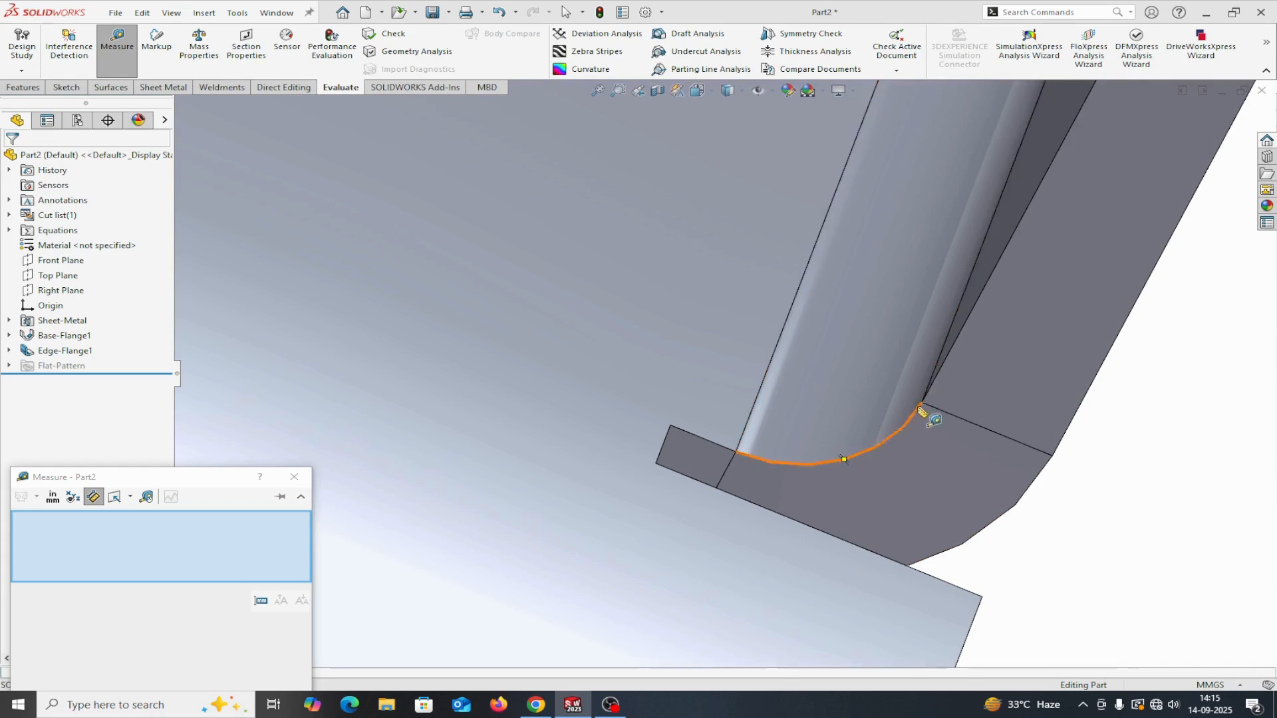
{"action": "left_click", "coordinate": [723, 447]}
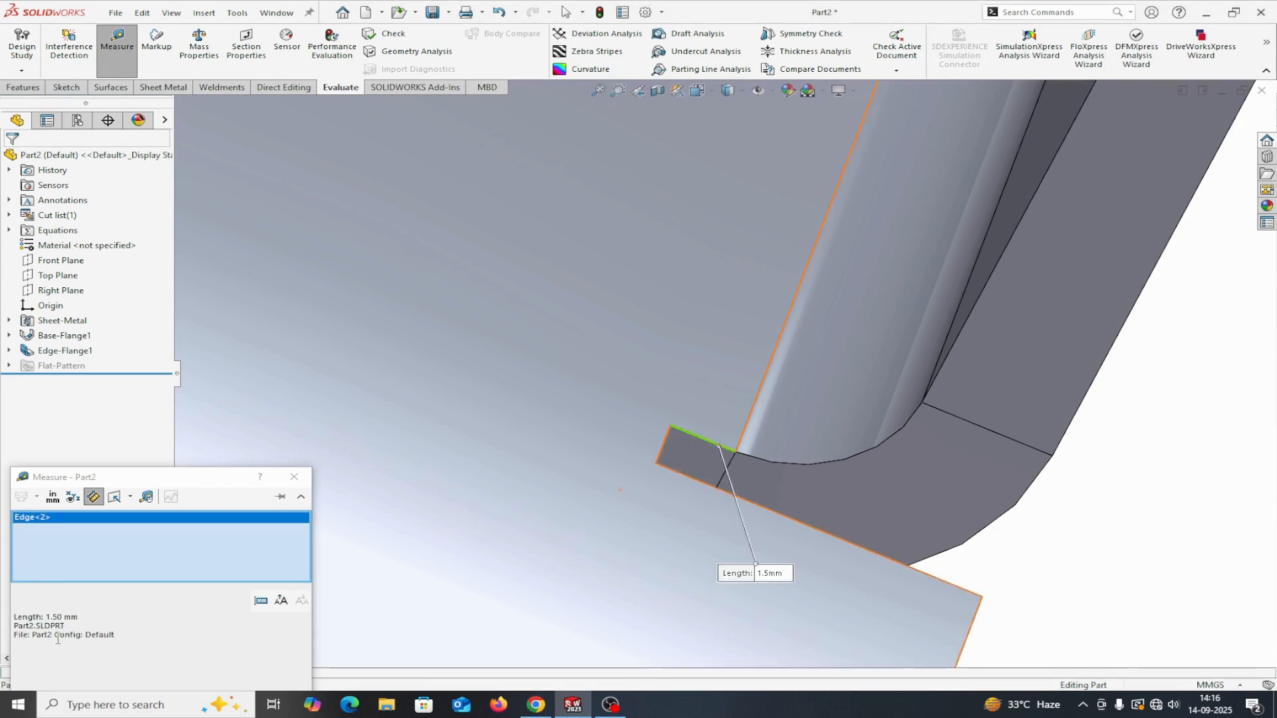
{"action": "left_click", "coordinate": [294, 477]}
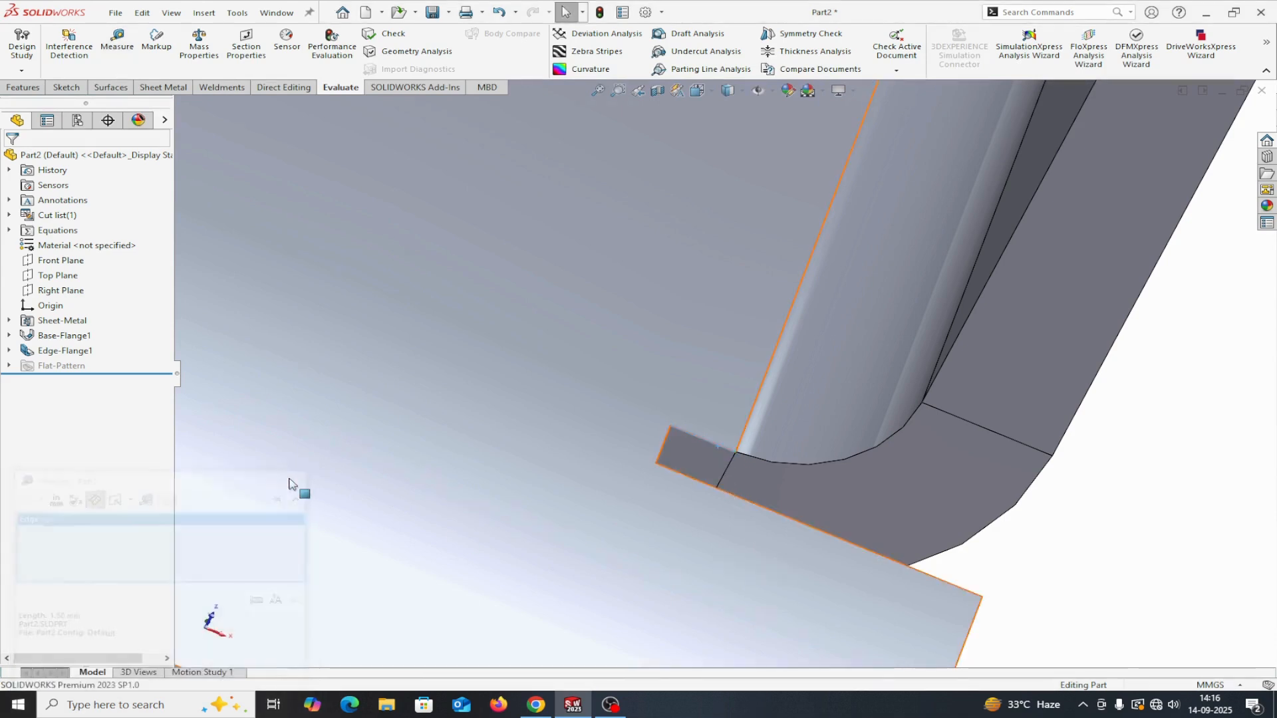
Step: Start an edge flange on the plate's 120 mm long upper edge, pointing upward at about 39 mm length
{"action": "scroll", "coordinate": [458, 486], "scroll_direction": "up", "scroll_amount": 3}
{"action": "middle_click_drag", "start_coordinate": [895, 547], "coordinate": [765, 478]}
{"action": "key", "text": "f"}
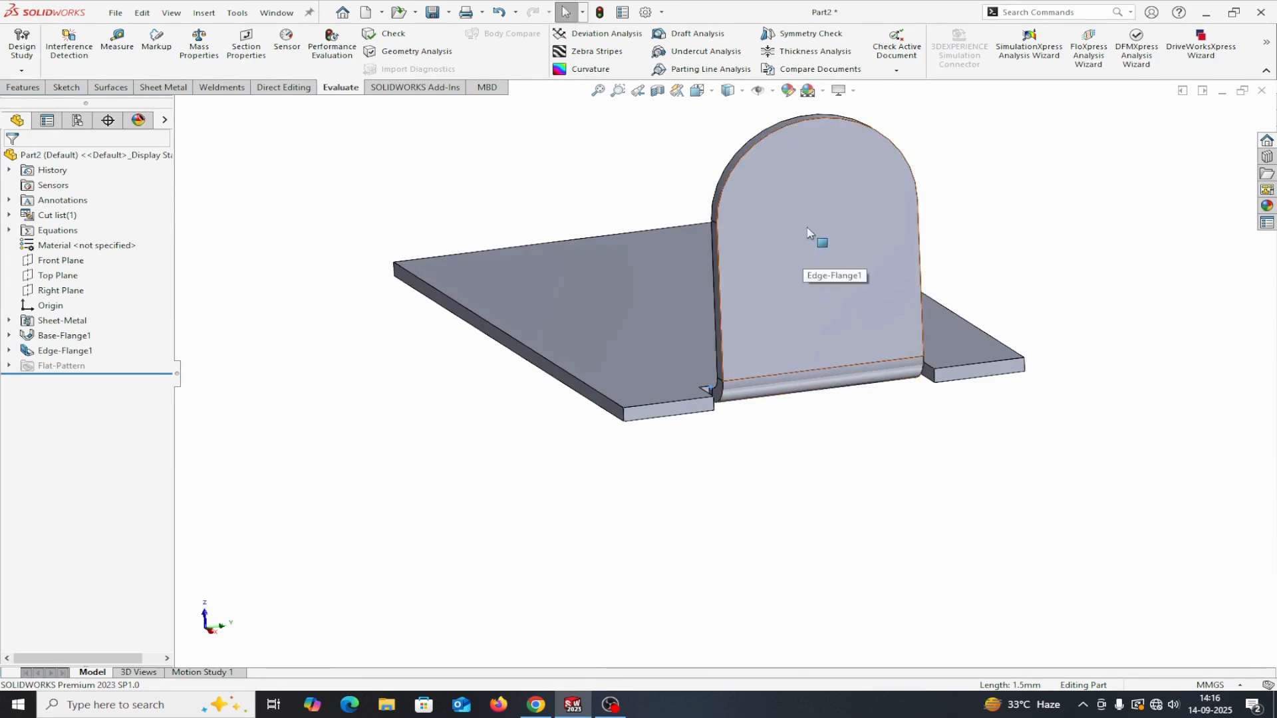
{"action": "middle_click_drag", "start_coordinate": [798, 443], "coordinate": [866, 472]}
{"action": "scroll", "coordinate": [806, 475], "scroll_direction": "up", "scroll_amount": 2}
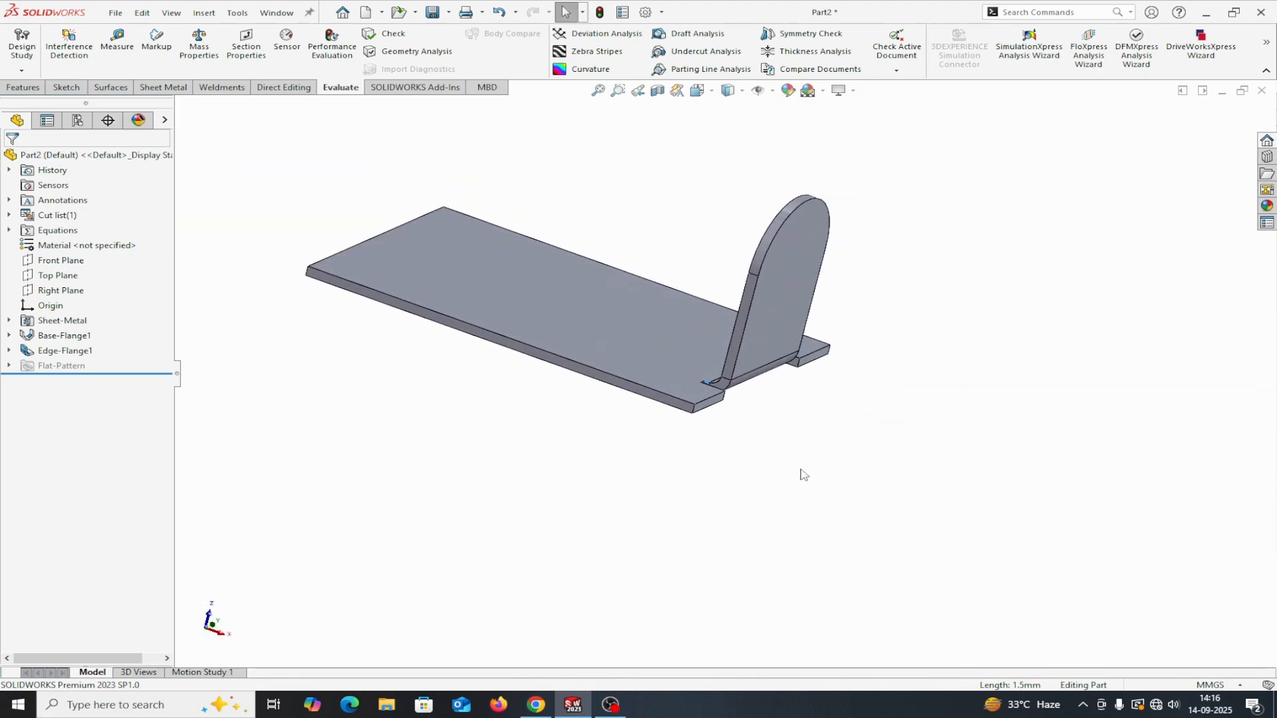
{"action": "left_click", "coordinate": [163, 88]}
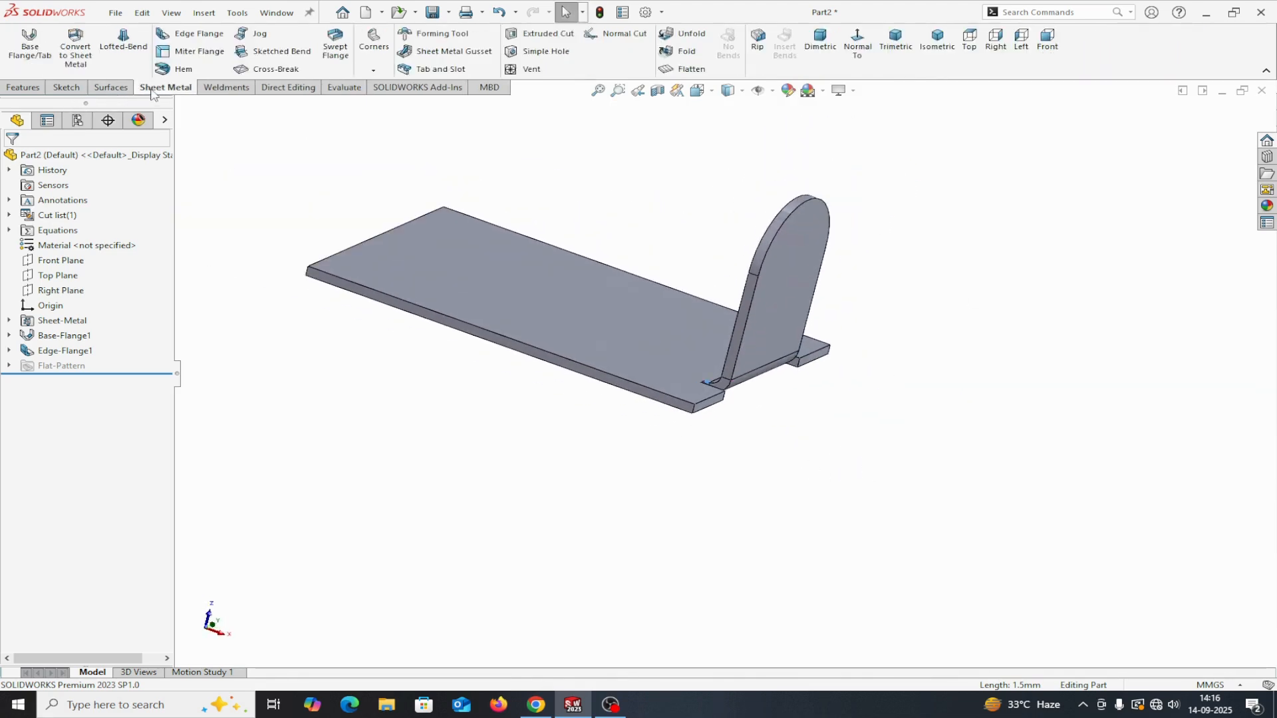
{"action": "left_click", "coordinate": [176, 40]}
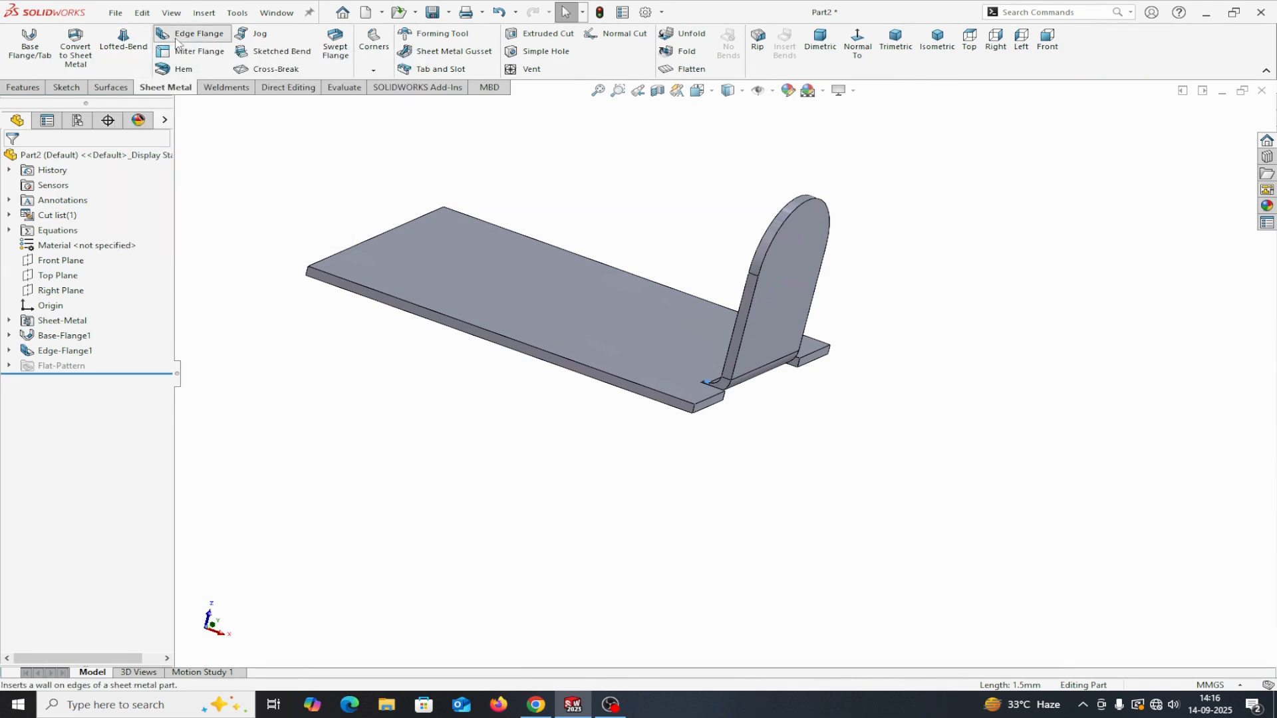
{"action": "left_click", "coordinate": [357, 284]}
{"action": "left_click", "coordinate": [381, 187]}
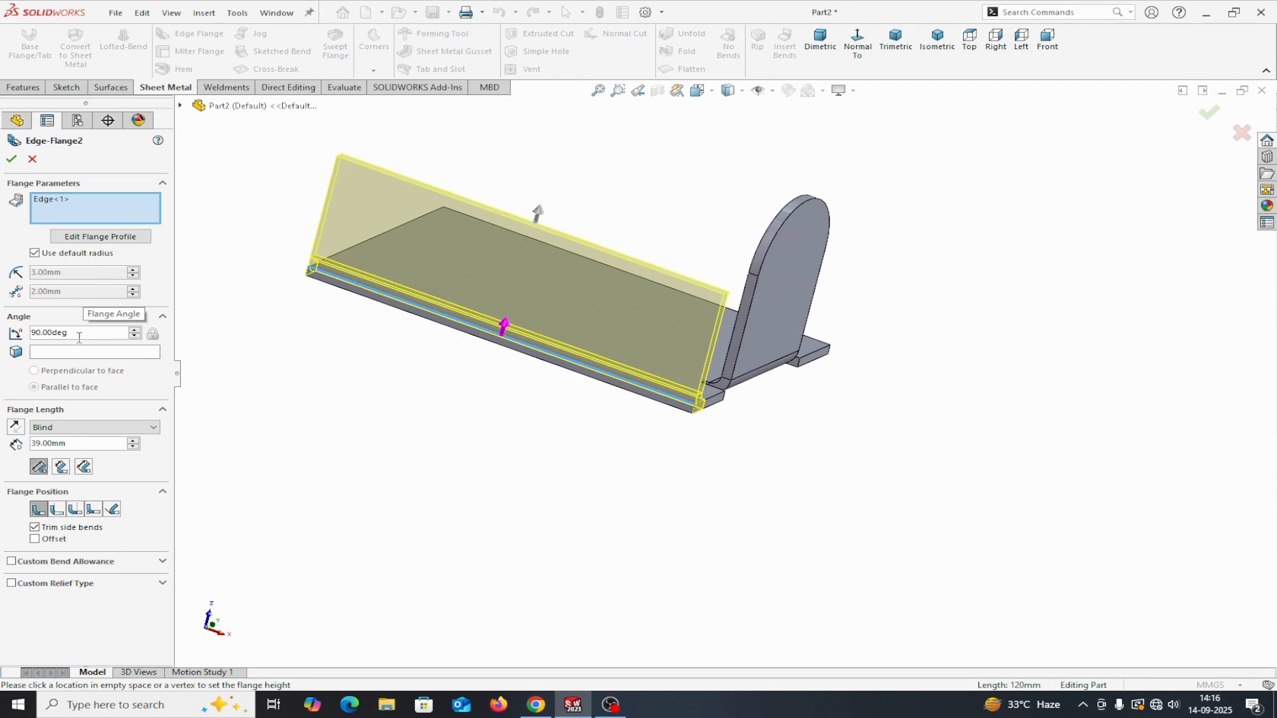
Step: Try a flange angle of 111 degrees and set it back to 90 degrees
{"action": "left_click", "coordinate": [135, 330]}
{"action": "left_click", "coordinate": [135, 330]}
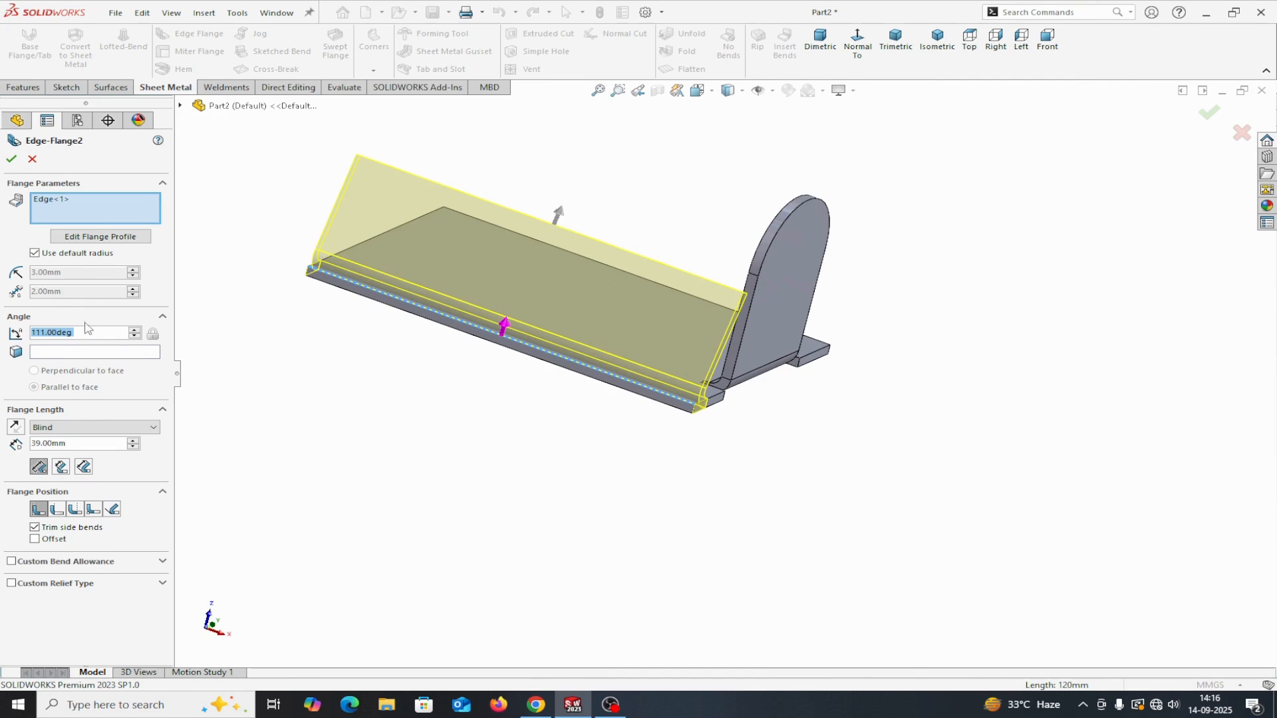
{"action": "type", "text": "90"}
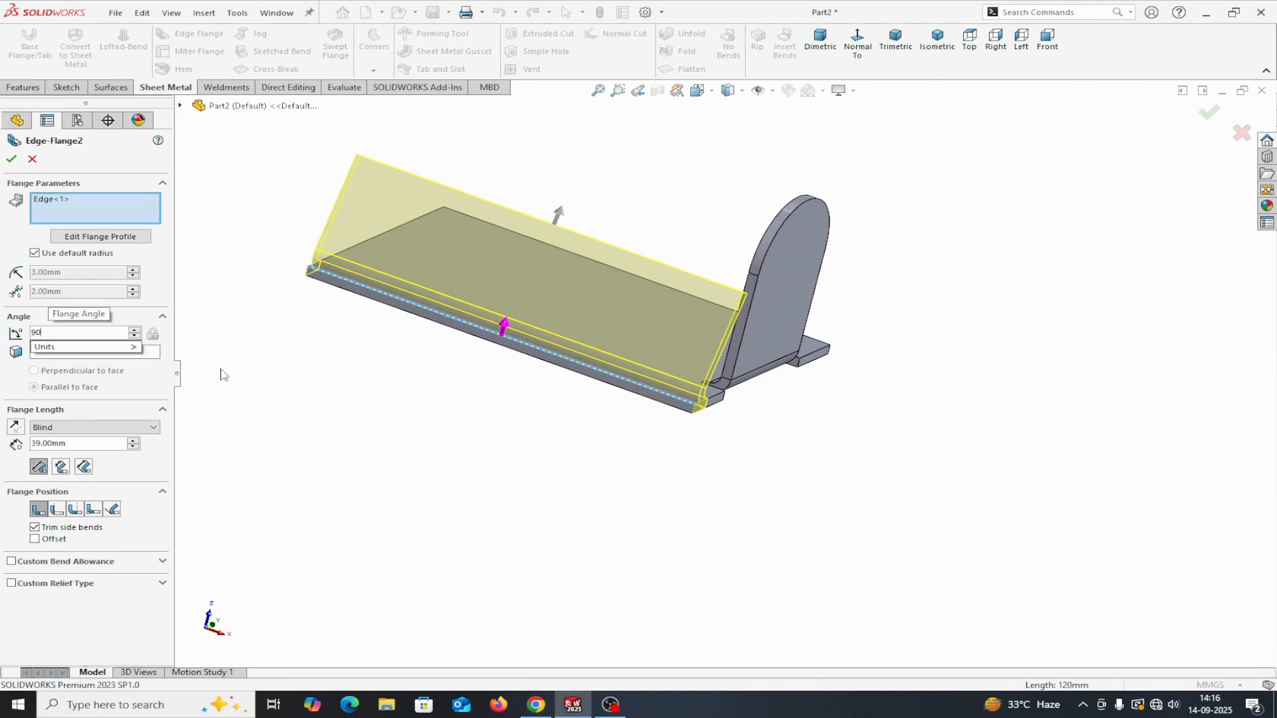
{"action": "key", "text": "Return"}
Step: Set the new edge flange's blind length to 40 mm
{"action": "left_click", "coordinate": [64, 445]}
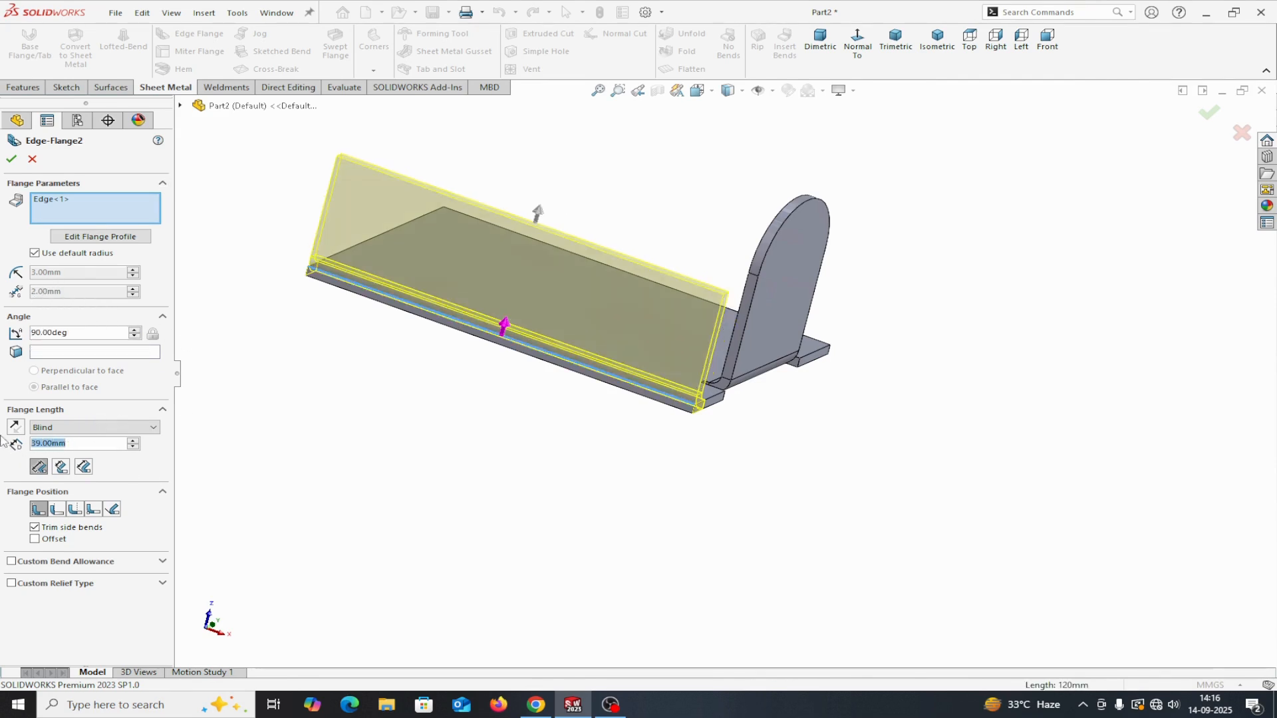
{"action": "type", "text": "40"}
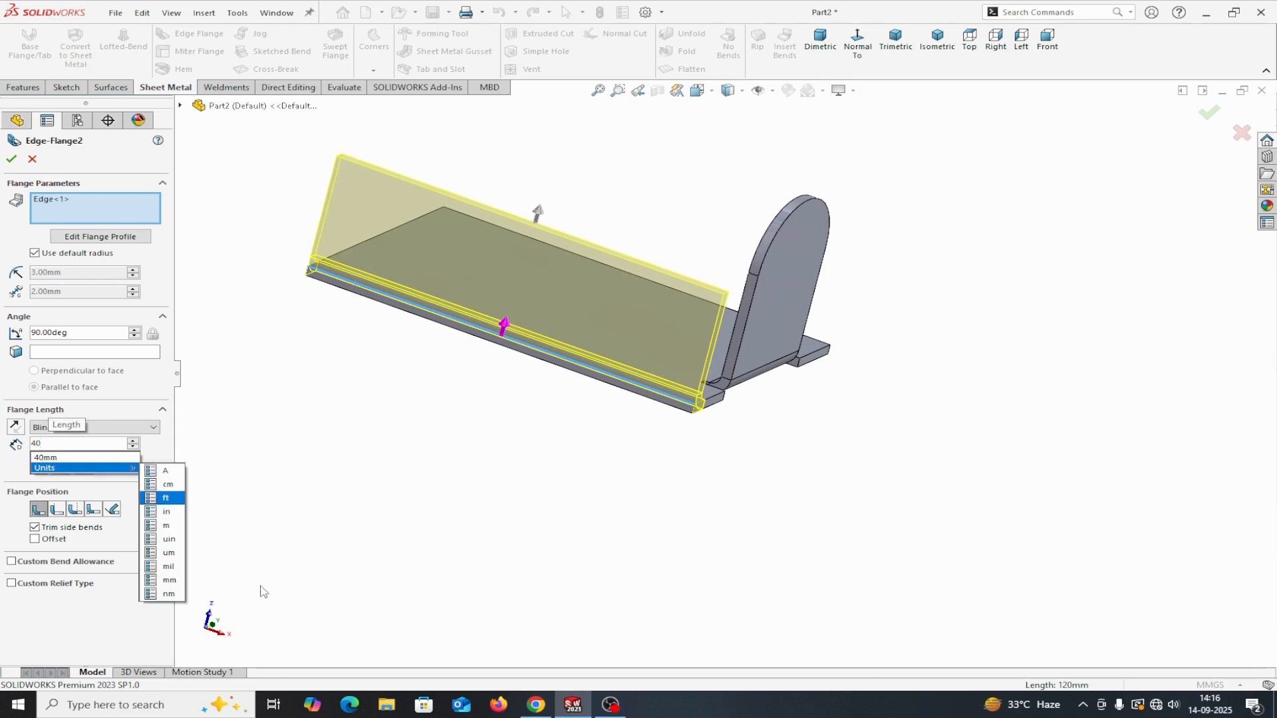
{"action": "key", "text": "Return"}
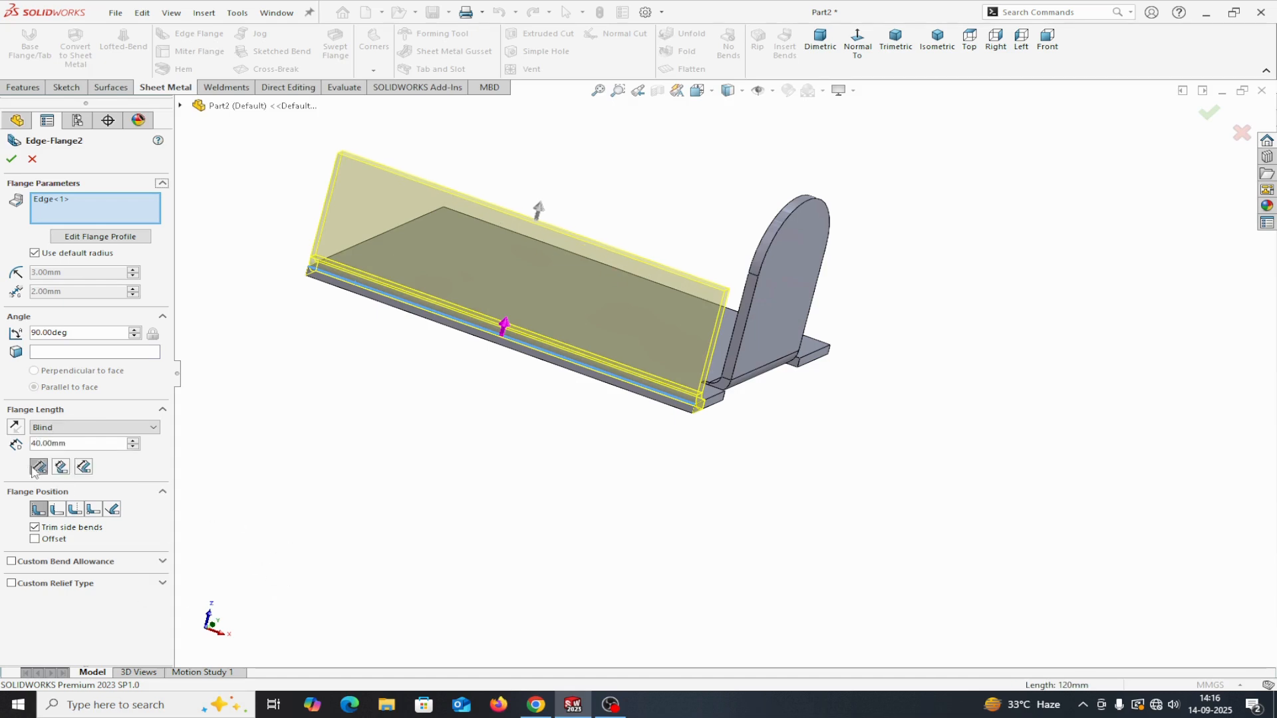
Step: Open the flange profile sketch and move its side nearest the round-topped flange inward, about 51 mm from that flange's outer face
{"action": "left_click", "coordinate": [972, 57]}
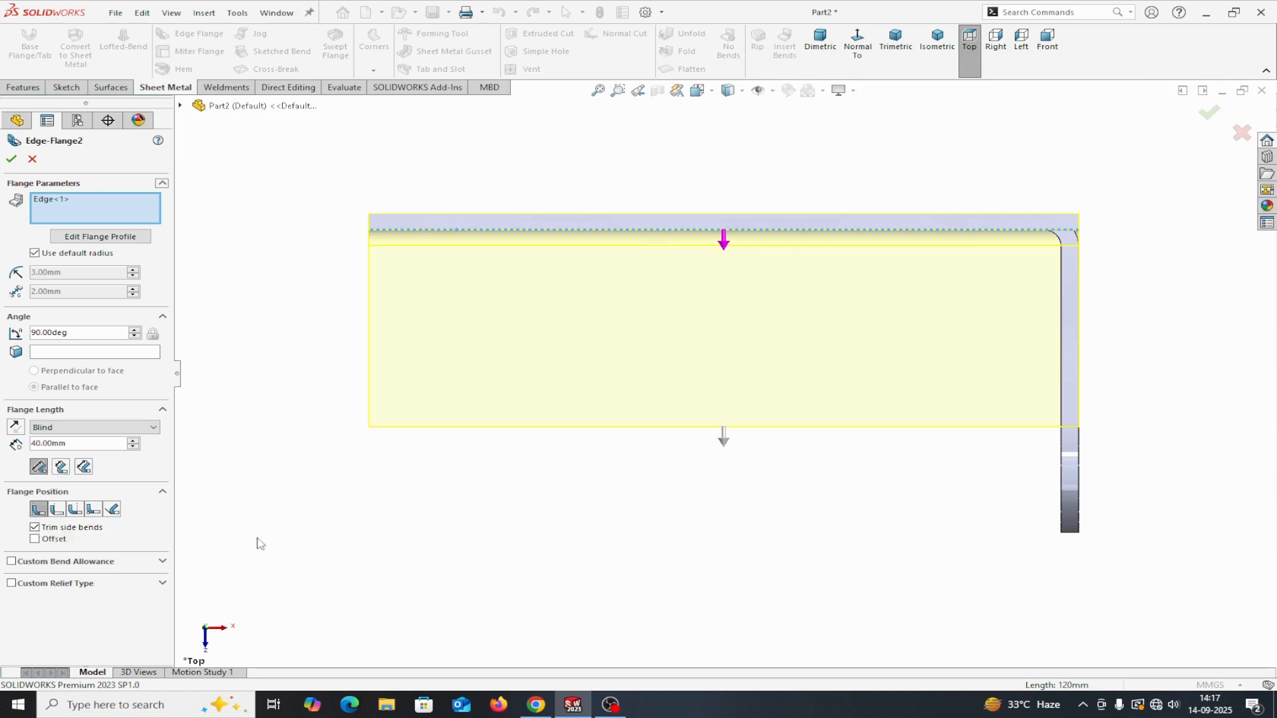
{"action": "middle_click_drag", "start_coordinate": [344, 549], "coordinate": [406, 535]}
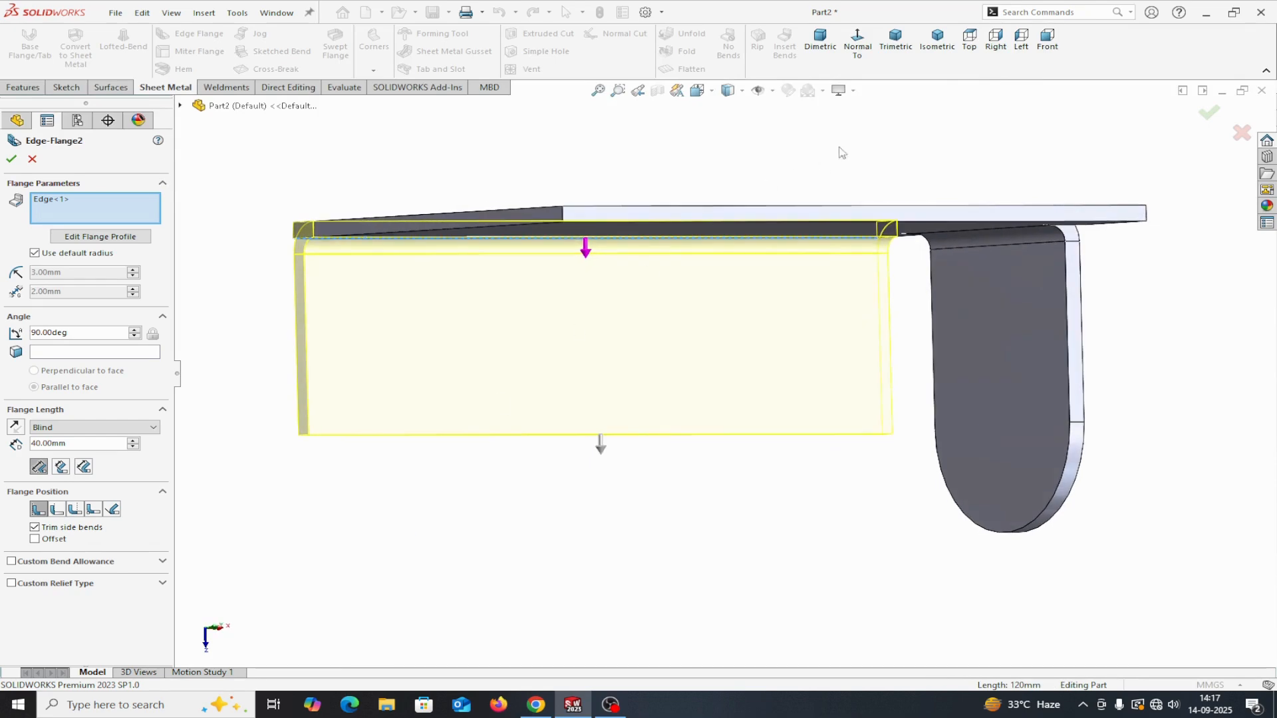
{"action": "left_click", "coordinate": [1047, 49]}
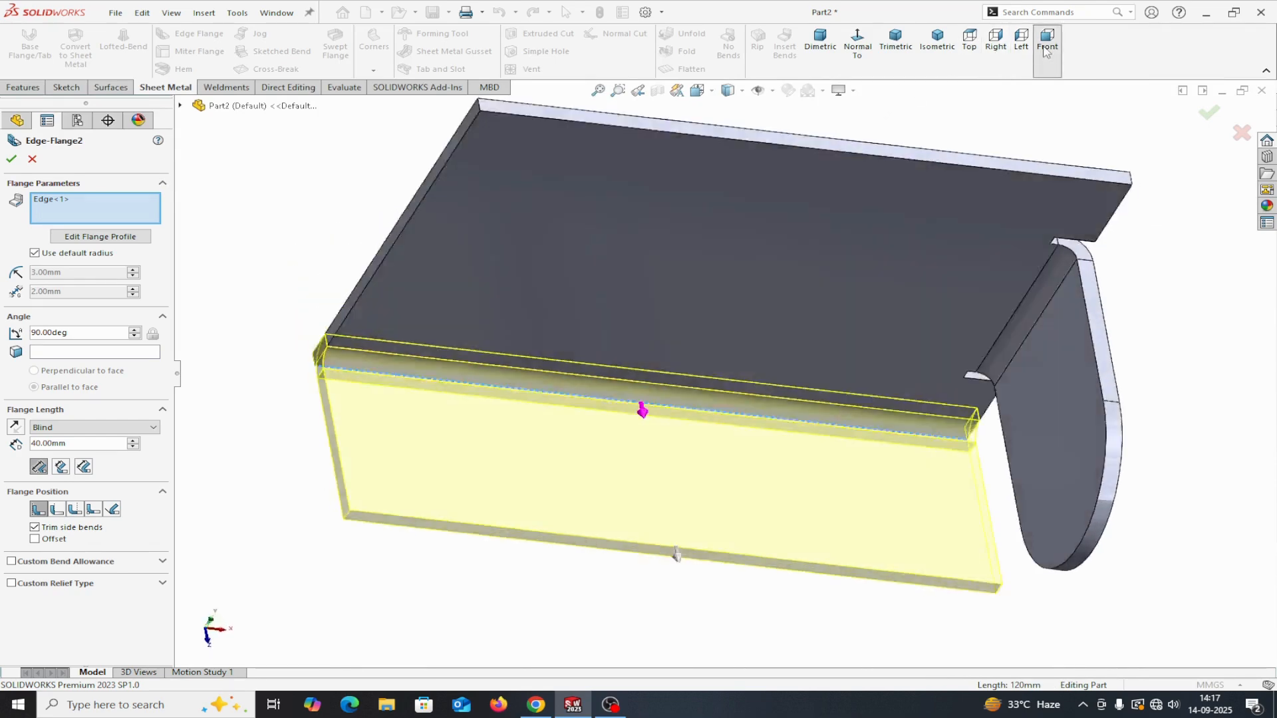
{"action": "left_click", "coordinate": [1024, 44]}
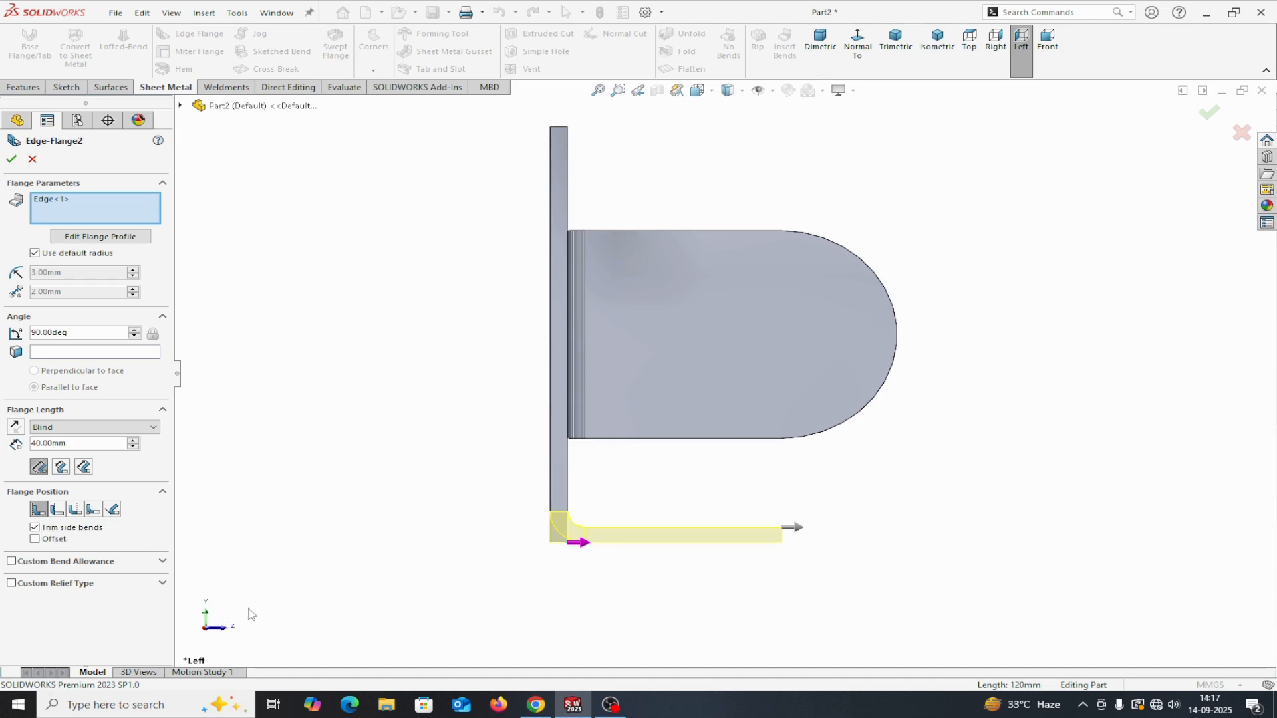
{"action": "middle_click_drag", "start_coordinate": [340, 601], "coordinate": [278, 483]}
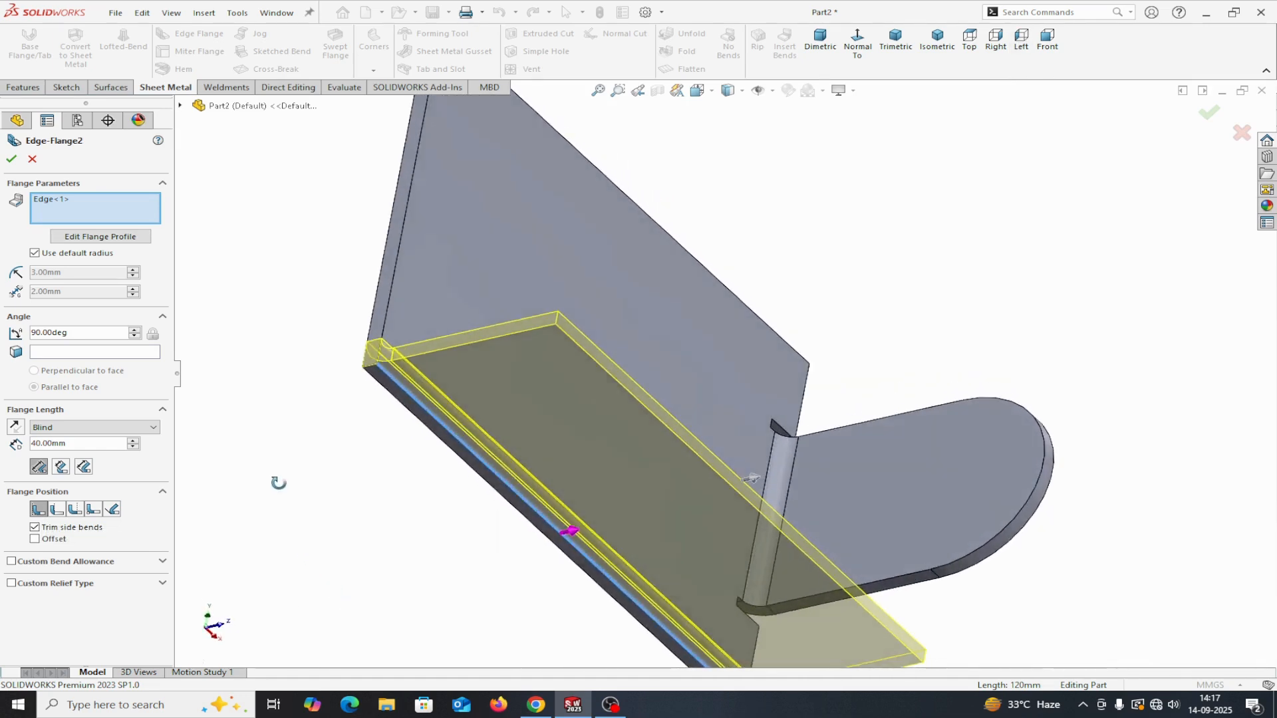
{"action": "left_click", "coordinate": [92, 238]}
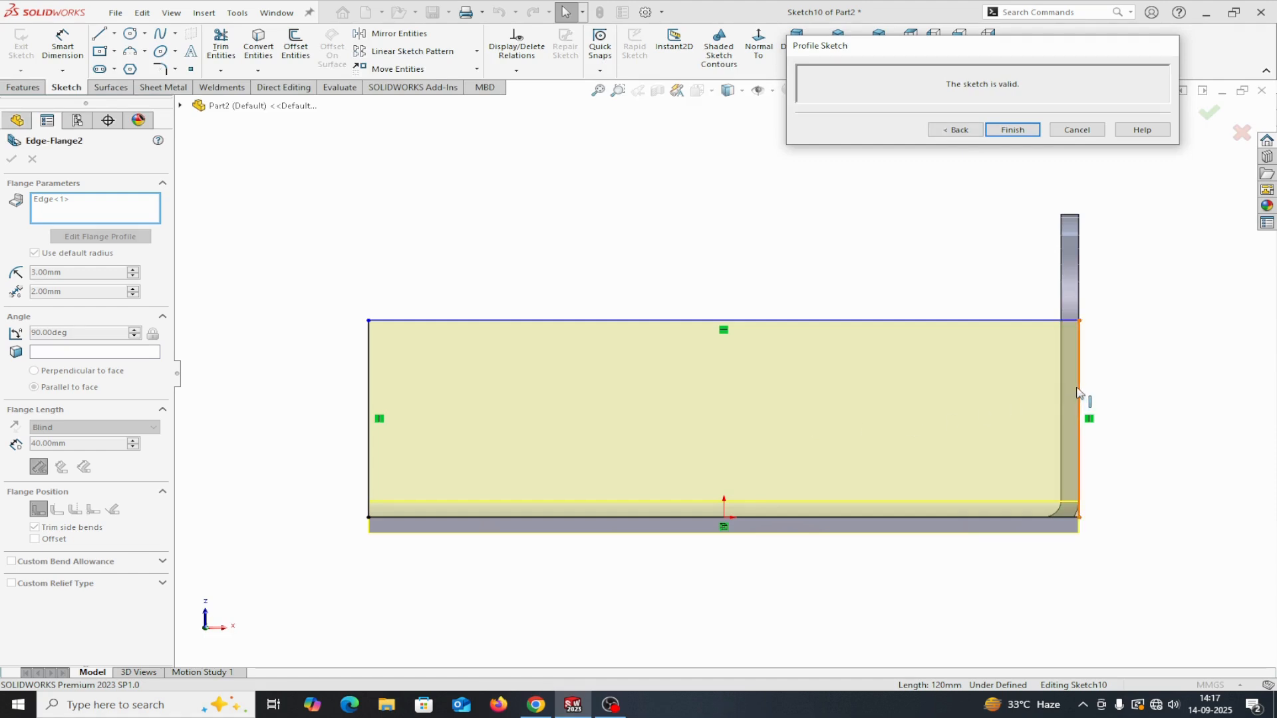
{"action": "left_click_drag", "start_coordinate": [1080, 391], "coordinate": [778, 398]}
Step: Dimension the profile's inner side 50 mm from the round-topped flange's outer face
{"action": "left_click", "coordinate": [72, 49]}
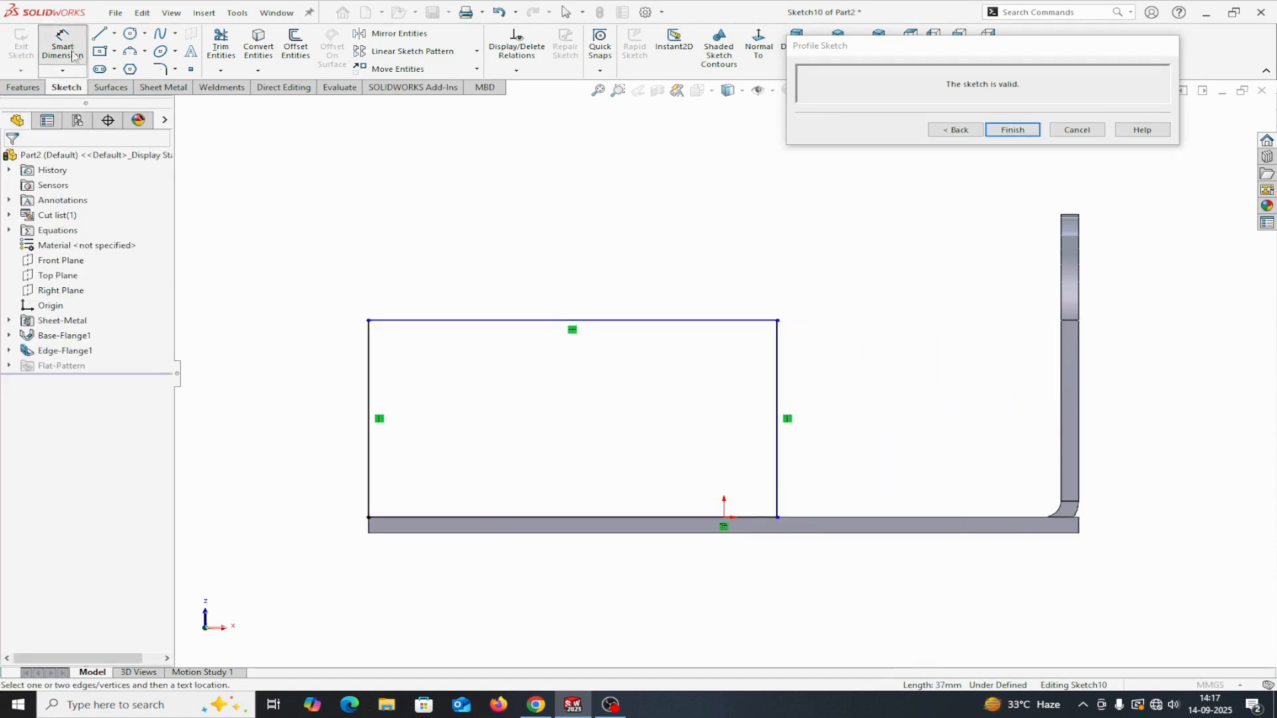
{"action": "left_click", "coordinate": [784, 411]}
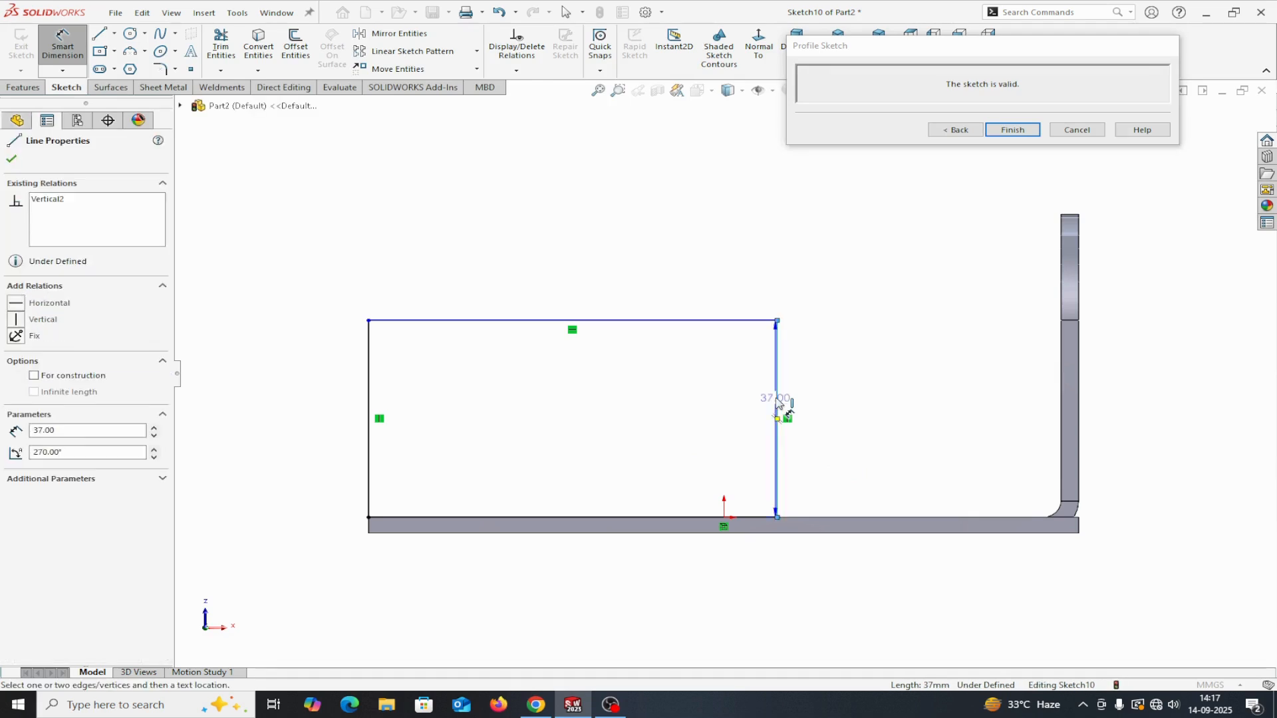
{"action": "left_click", "coordinate": [1080, 417]}
{"action": "left_click", "coordinate": [924, 596]}
{"action": "type", "text": "50"}
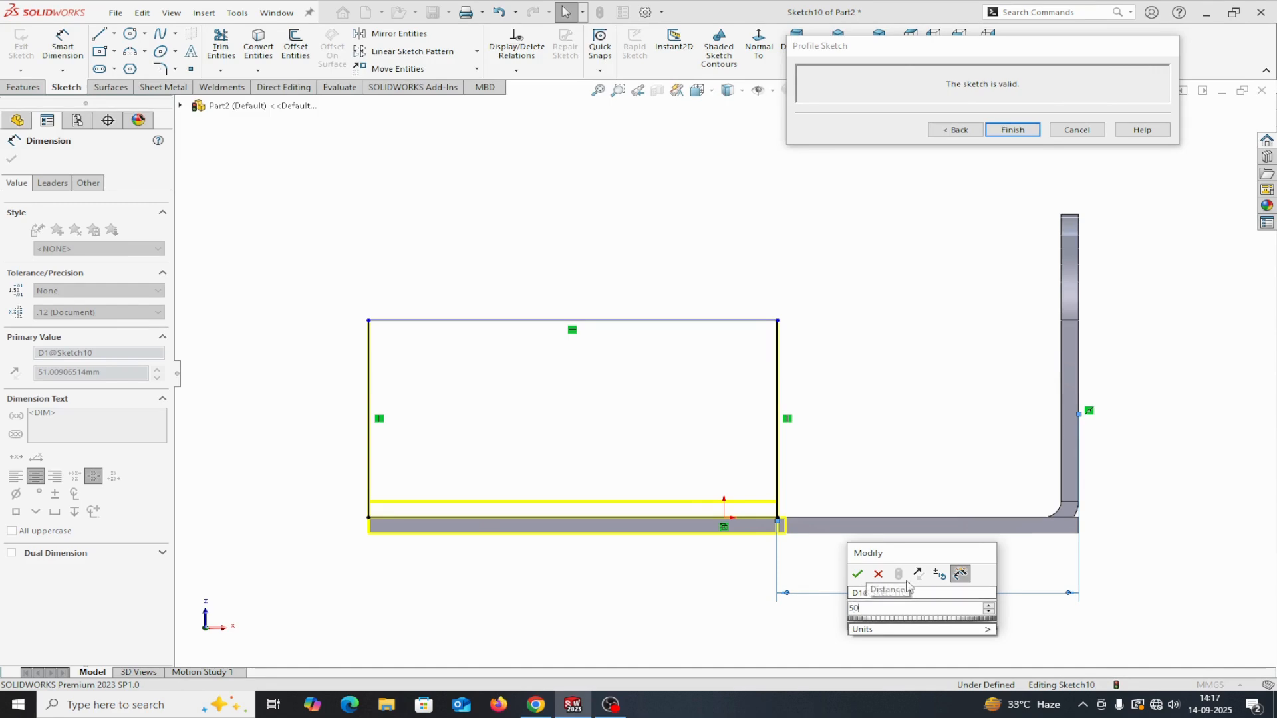
{"action": "left_click", "coordinate": [857, 574]}
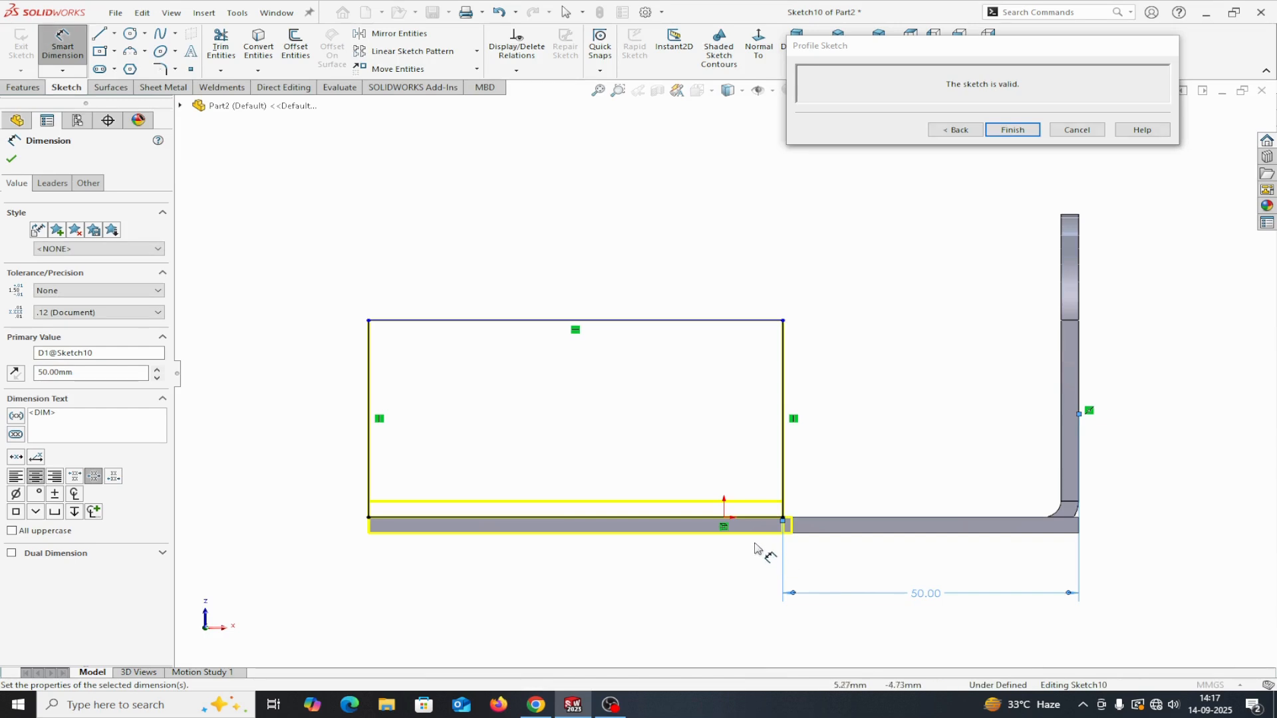
Step: Add a 40 mm height dimension from the plate's underside to the profile's top line
{"action": "left_click", "coordinate": [727, 321]}
{"action": "left_click", "coordinate": [301, 370]}
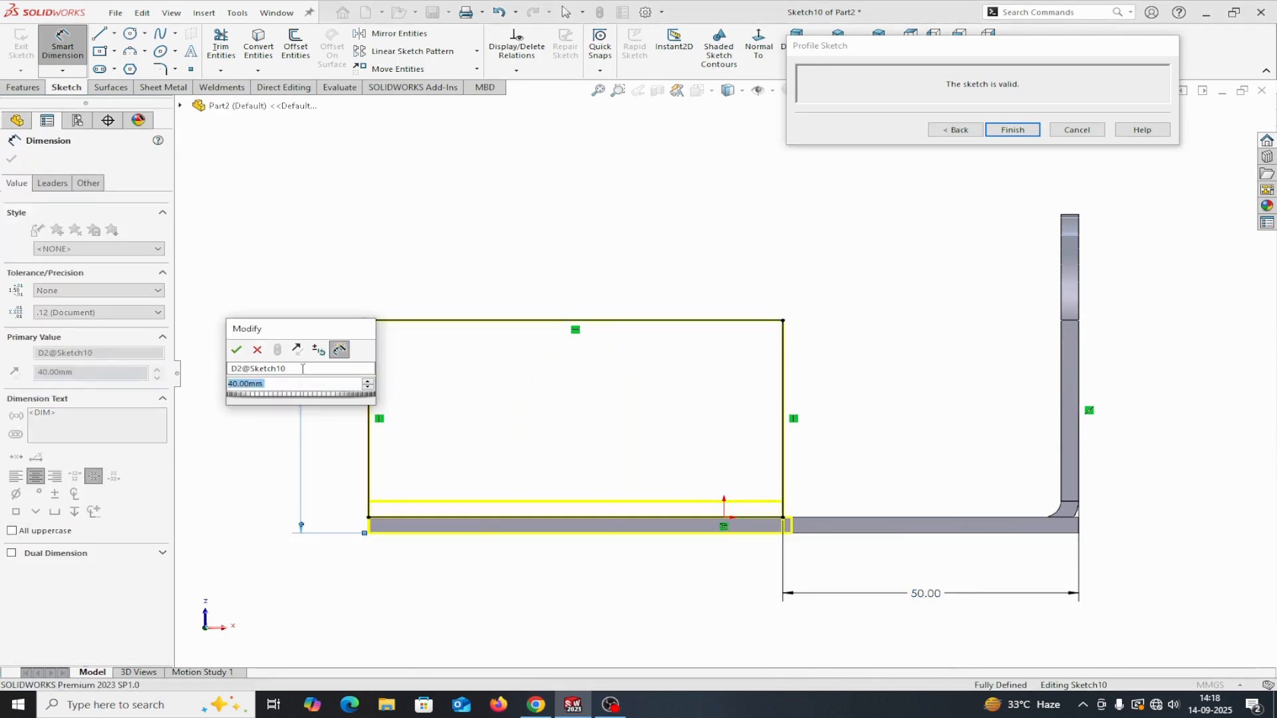
{"action": "left_click", "coordinate": [238, 350]}
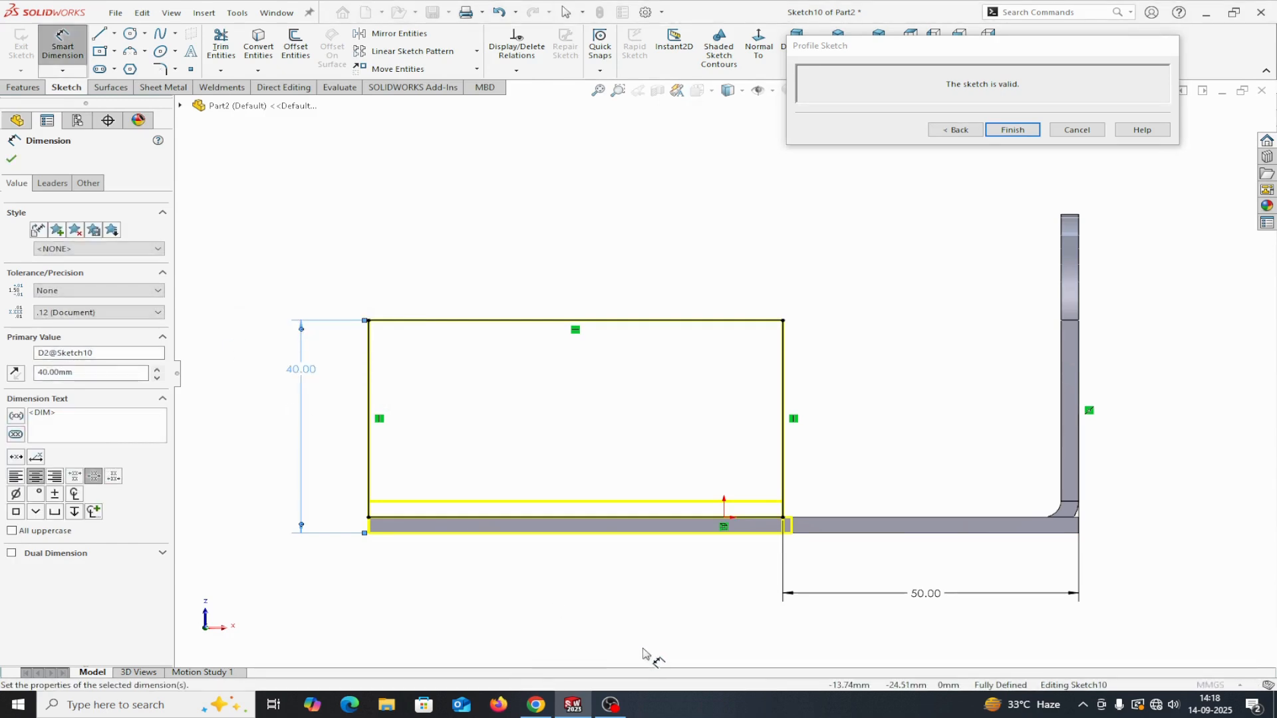
{"action": "left_click", "coordinate": [11, 158]}
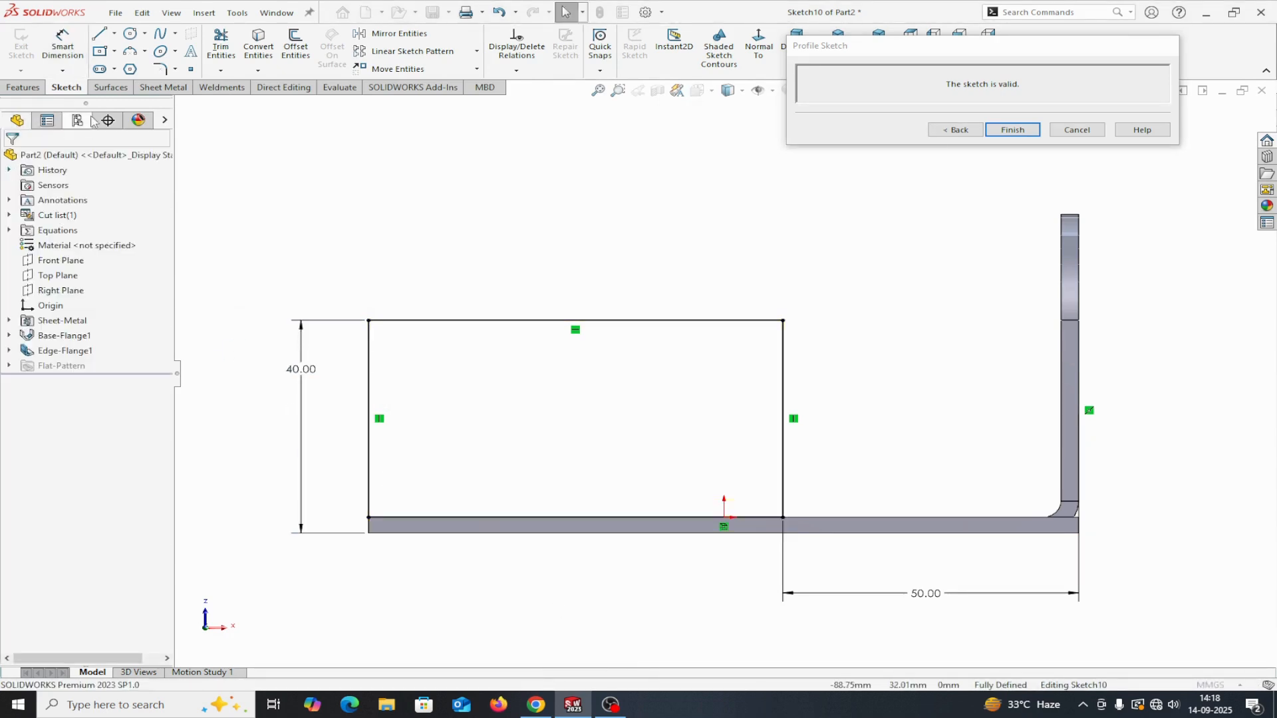
Step: Sketch a diagonal line about 28 mm long across the profile's upper corner farthest from the round-topped flange
{"action": "left_click", "coordinate": [107, 34]}
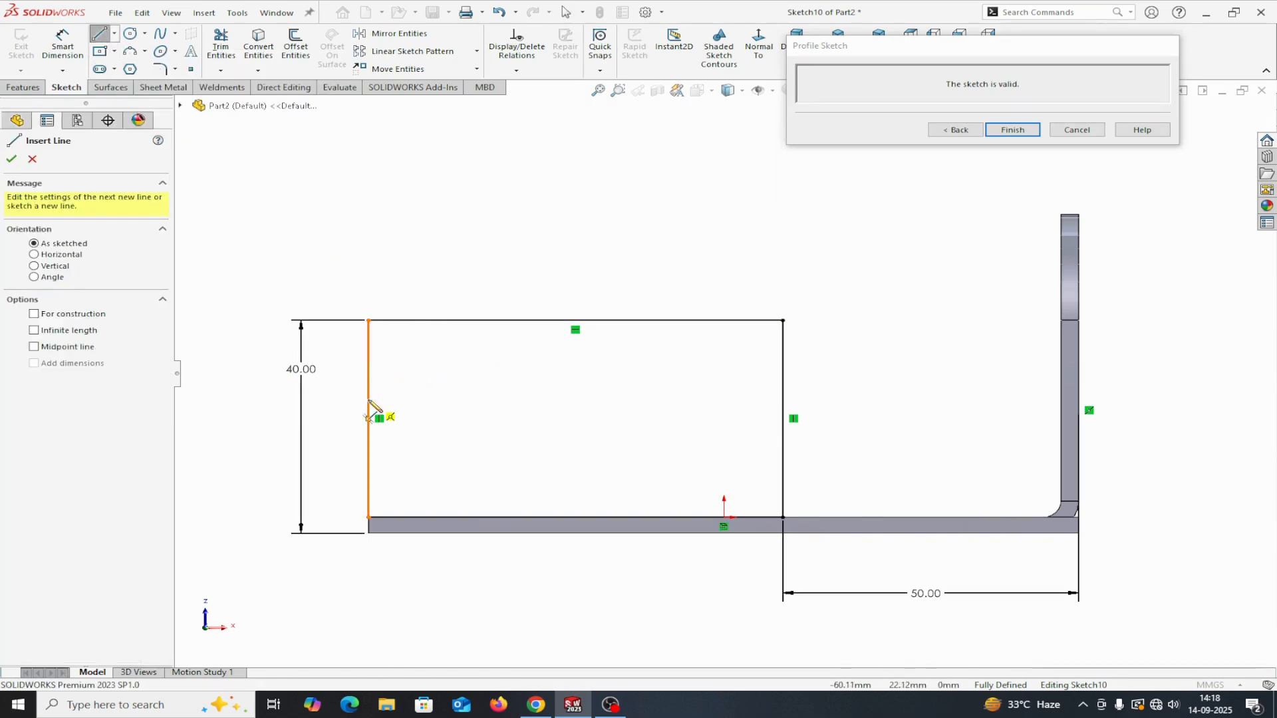
{"action": "left_click", "coordinate": [369, 400]}
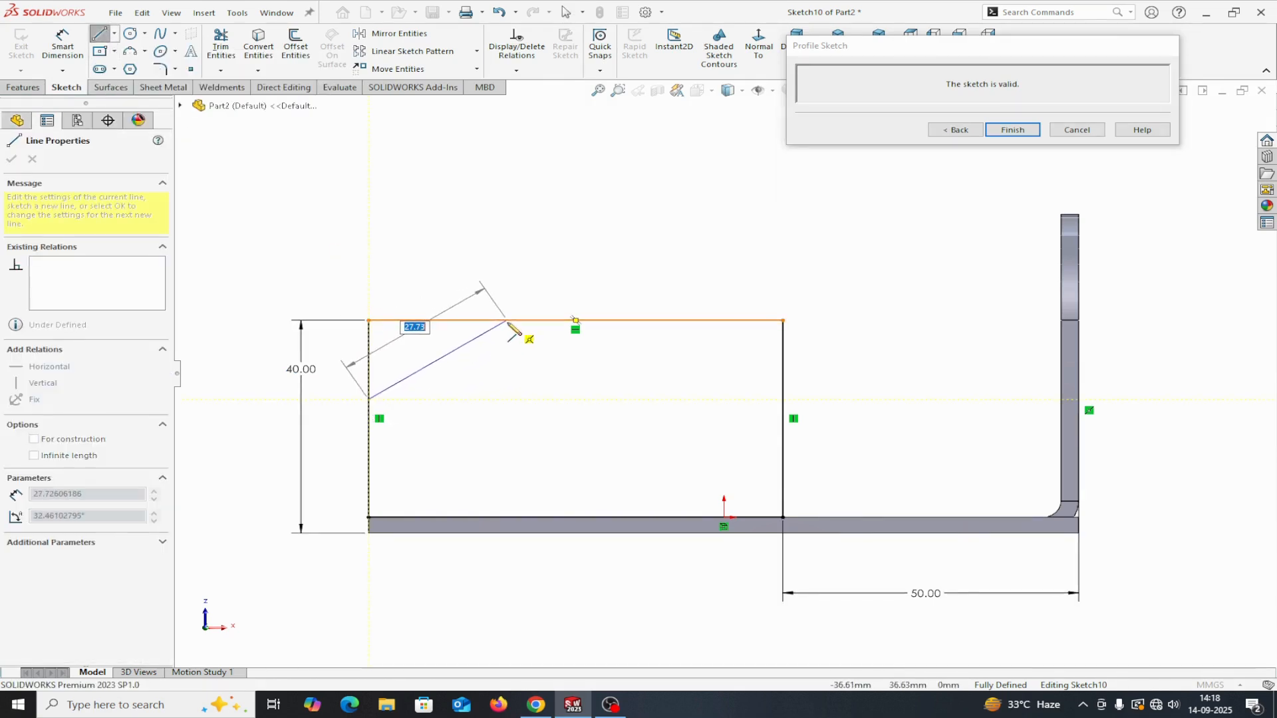
{"action": "left_click", "coordinate": [507, 320]}
{"action": "right_click", "coordinate": [512, 329]}
{"action": "left_click", "coordinate": [550, 333]}
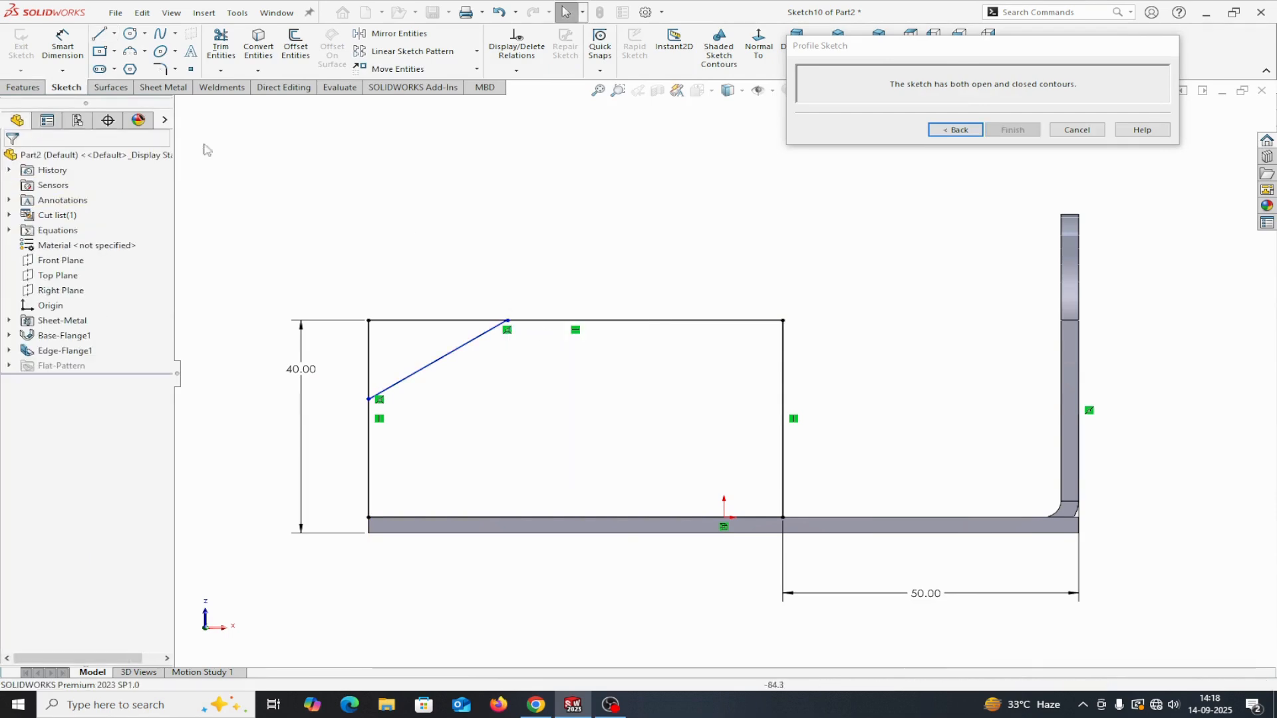
Step: Dimension the diagonal's lower endpoint 20 mm vertically below the profile's upper corner
{"action": "left_click", "coordinate": [63, 47]}
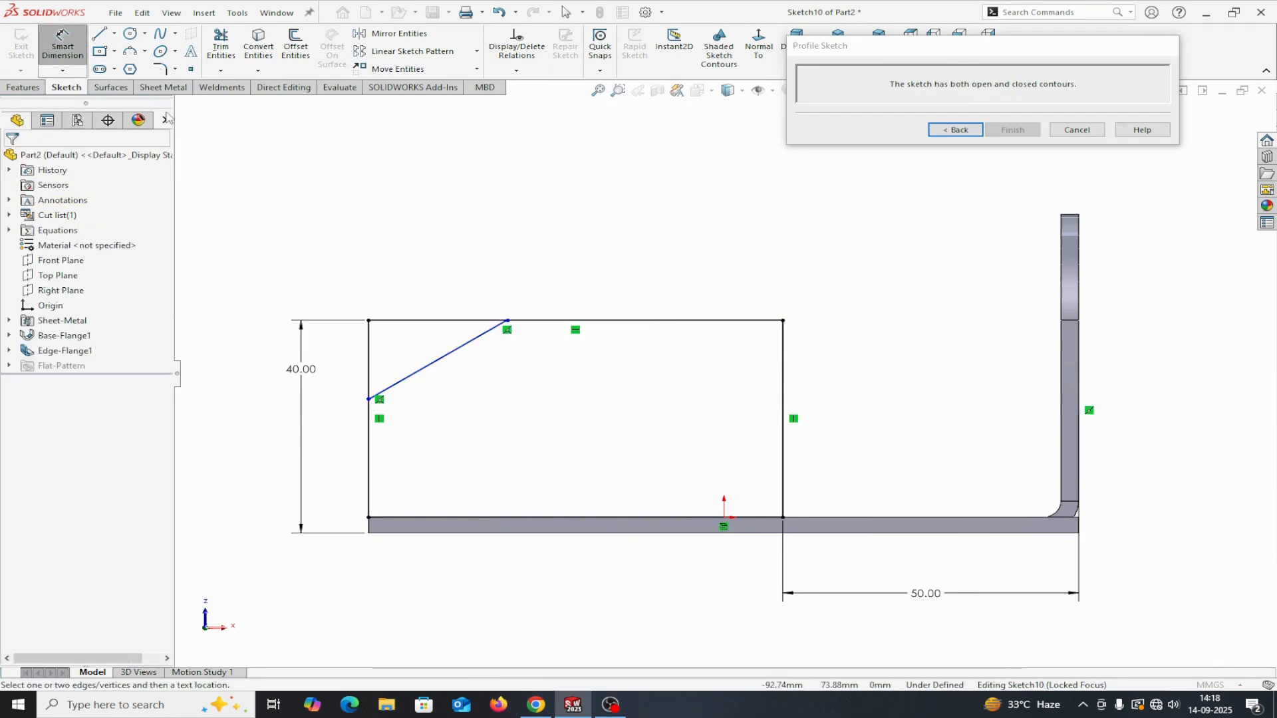
{"action": "left_click", "coordinate": [369, 321]}
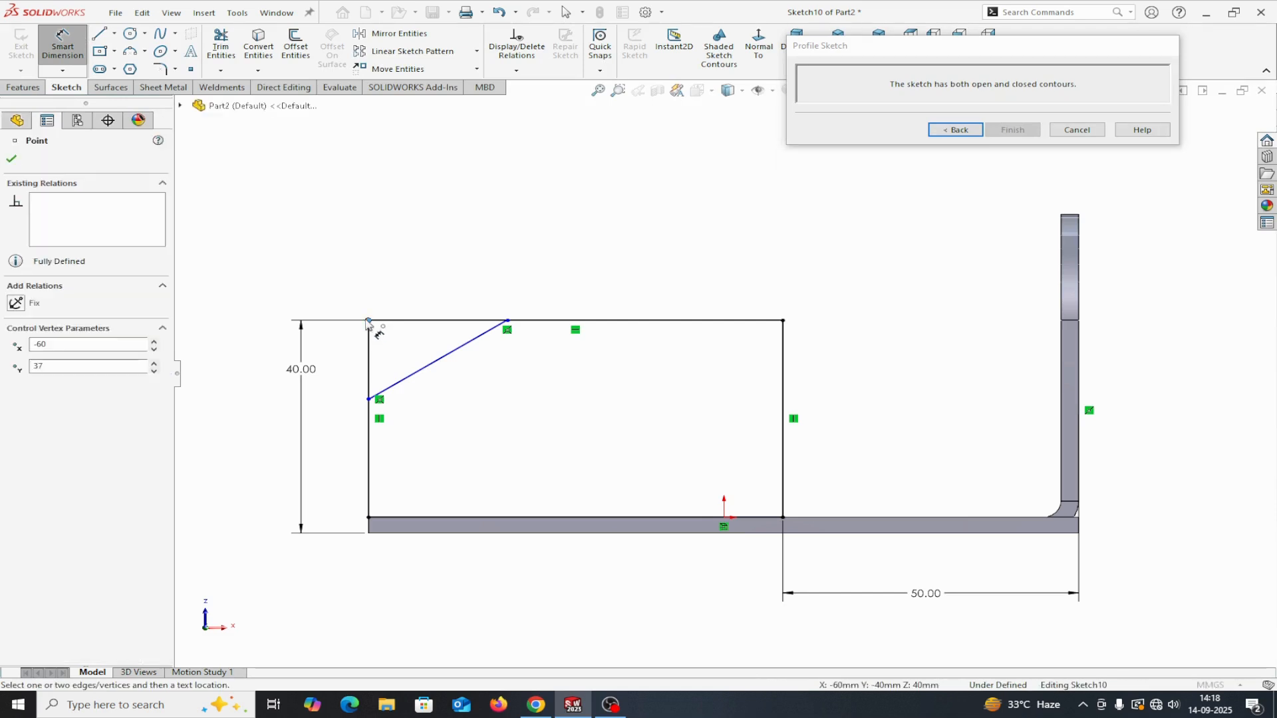
{"action": "left_click", "coordinate": [369, 399]}
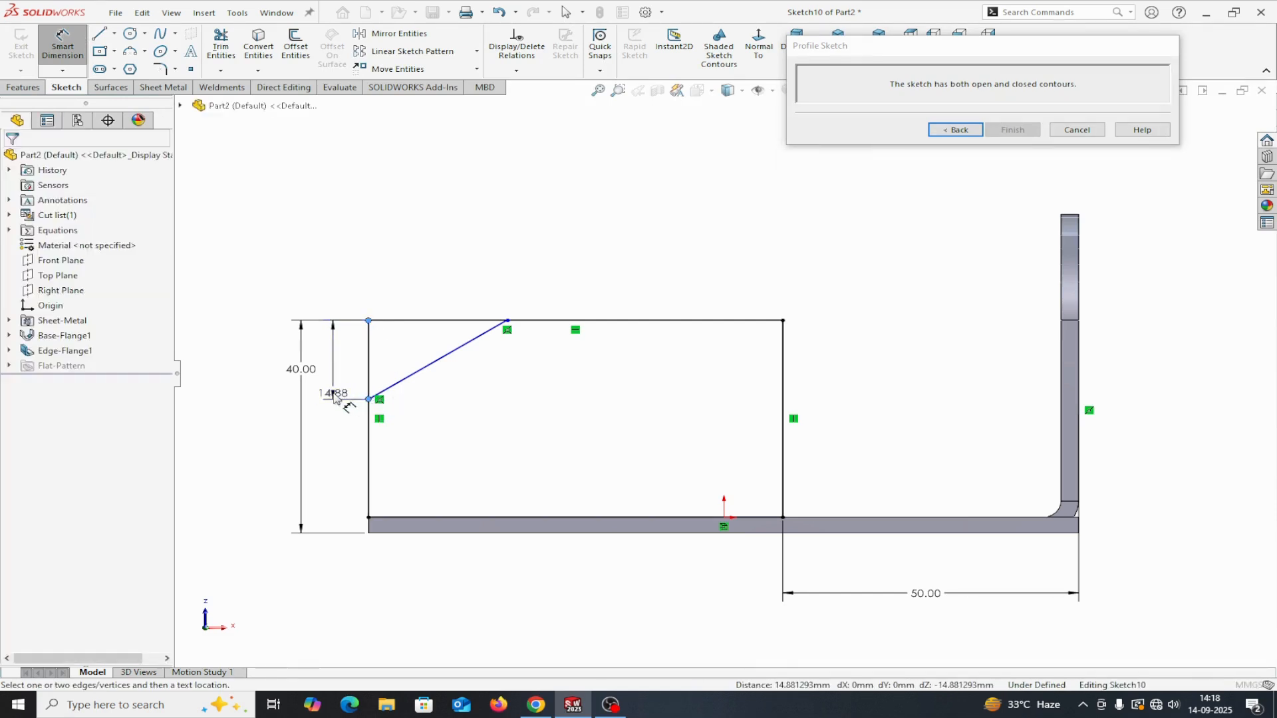
{"action": "left_click", "coordinate": [334, 396]}
{"action": "type", "text": "20"}
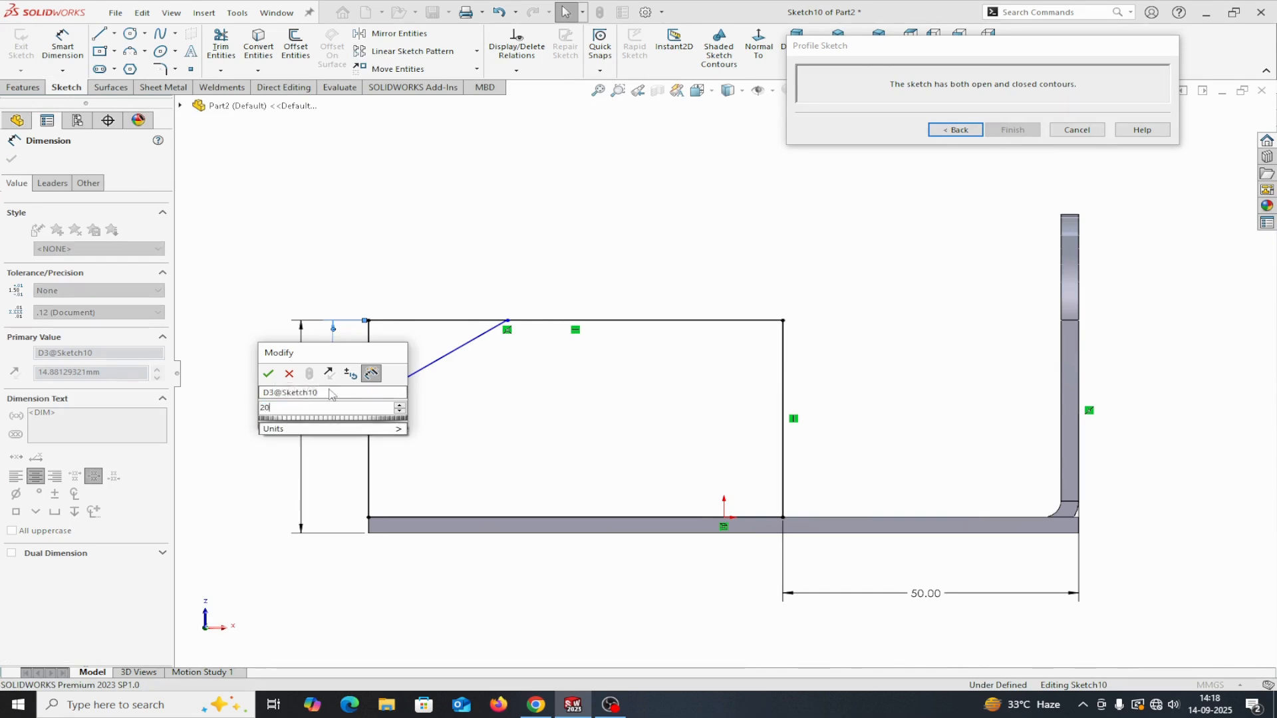
{"action": "left_click", "coordinate": [268, 373]}
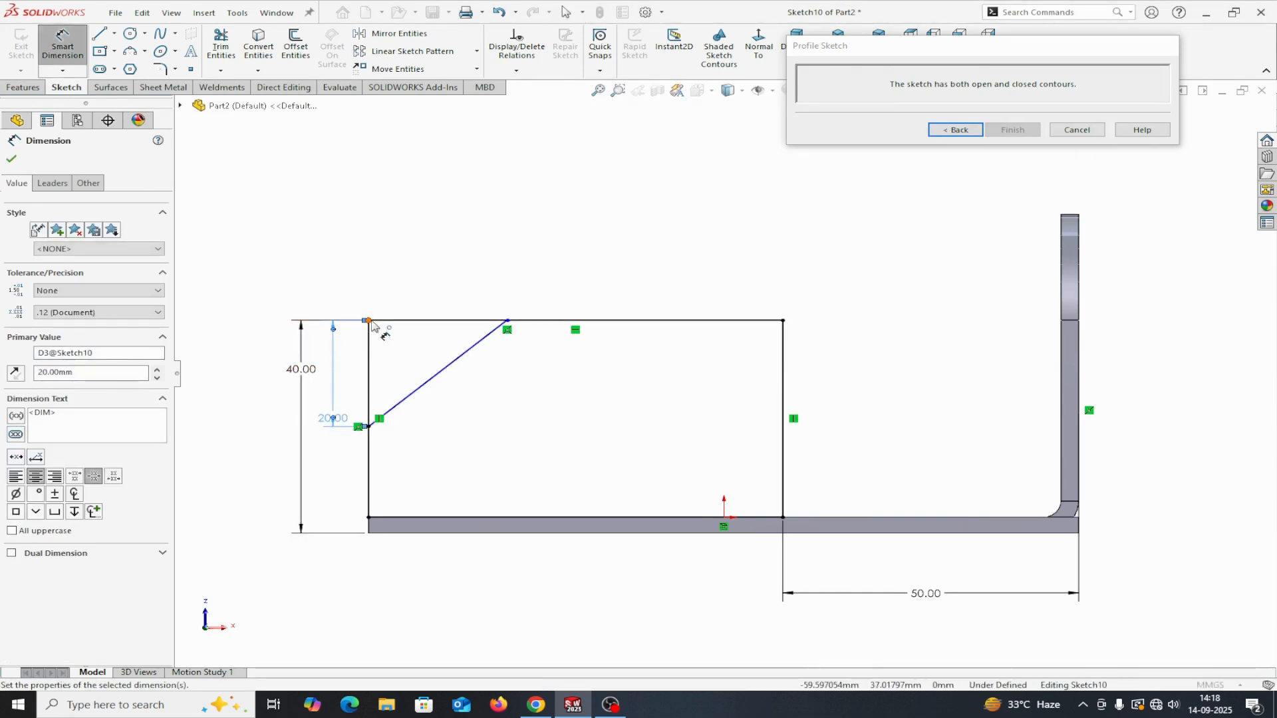
Step: Dimension the diagonal's upper endpoint 20 mm horizontally from the profile's upper corner
{"action": "left_click", "coordinate": [369, 320]}
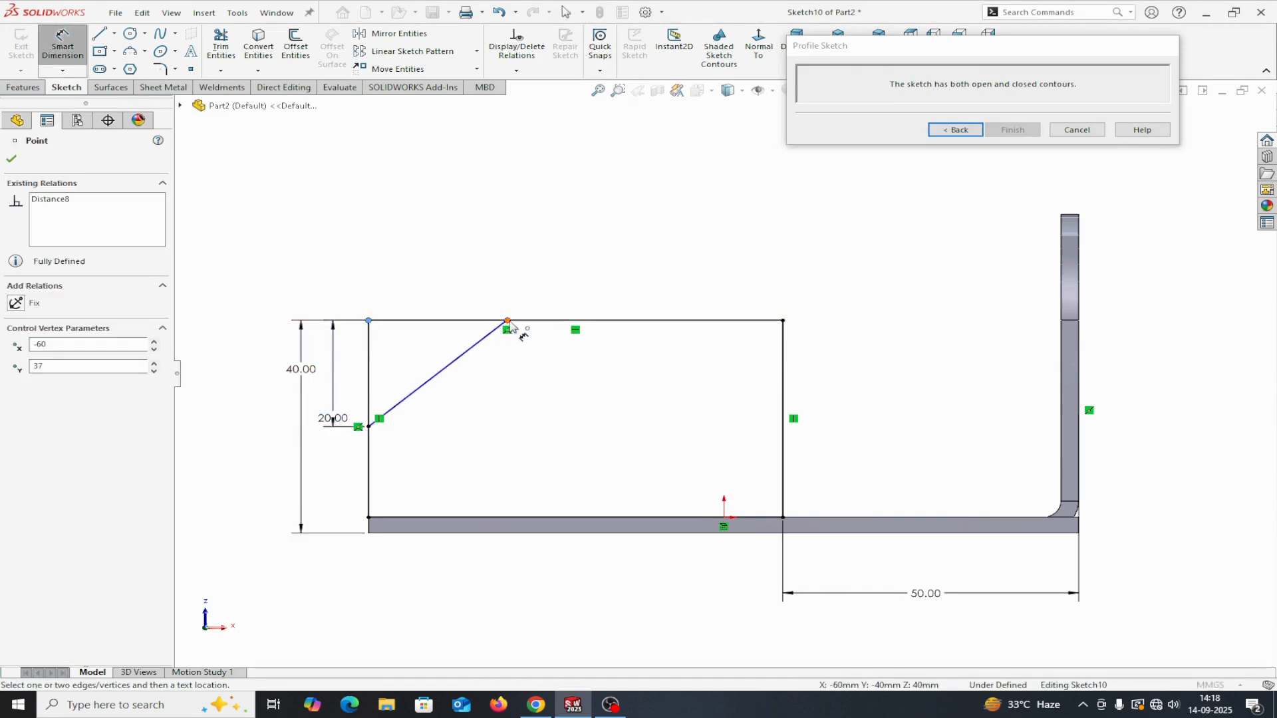
{"action": "left_click", "coordinate": [507, 321]}
{"action": "left_click", "coordinate": [477, 277]}
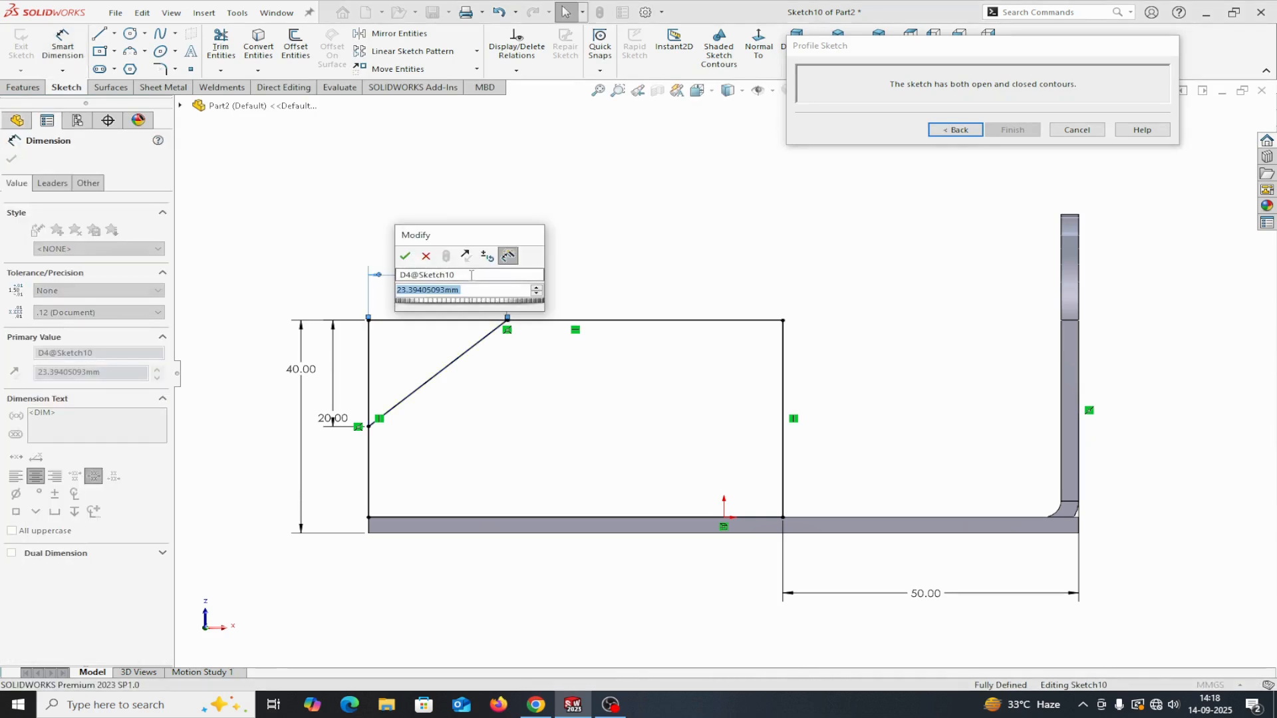
{"action": "type", "text": "20"}
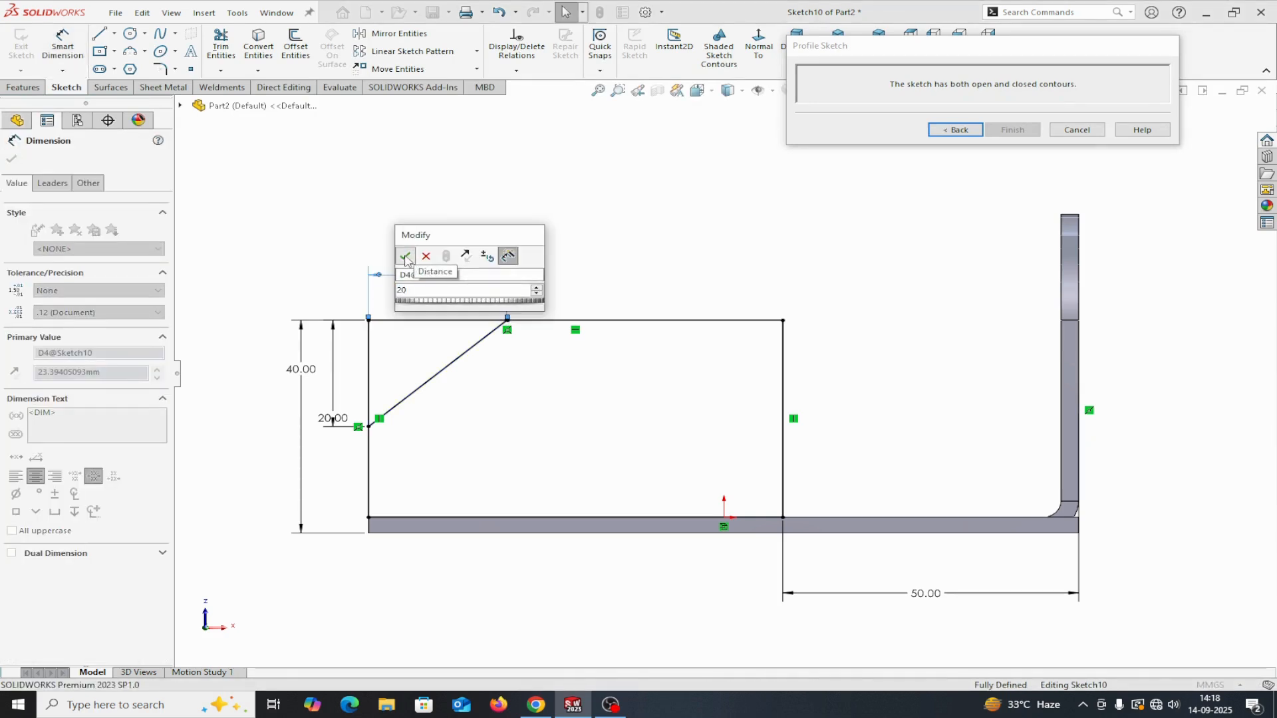
{"action": "left_click", "coordinate": [404, 256]}
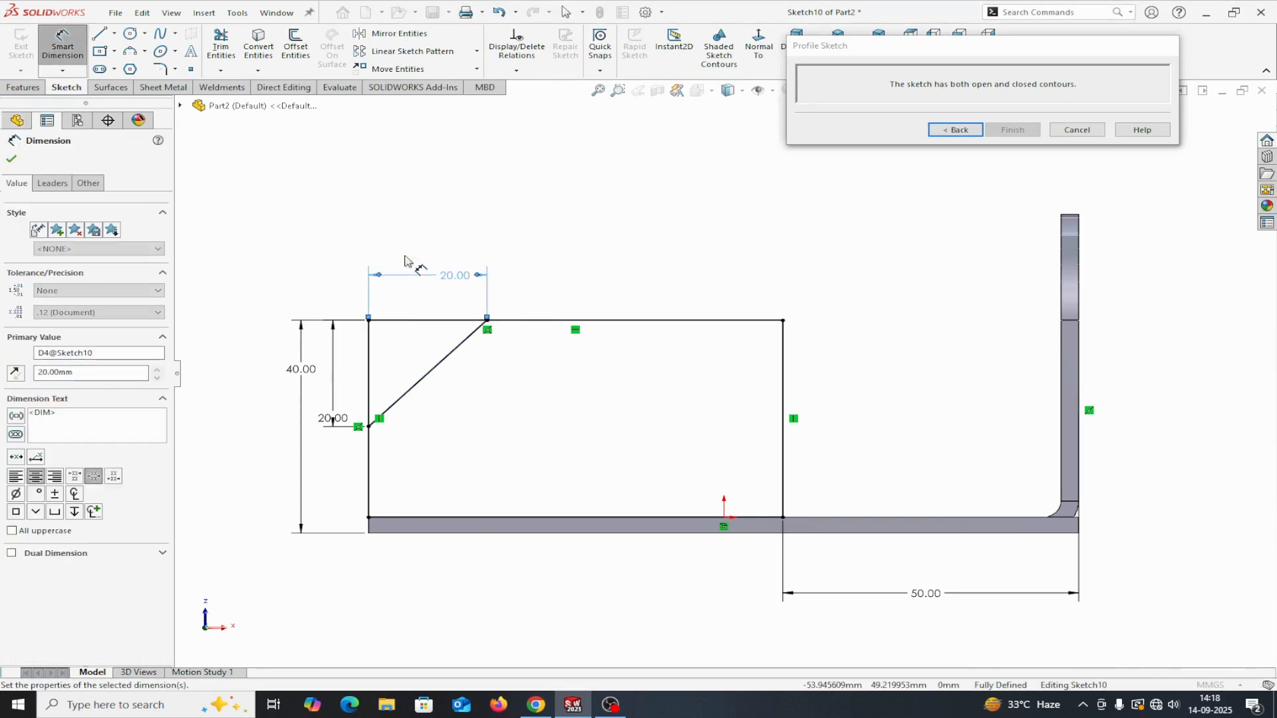
{"action": "left_click", "coordinate": [11, 158]}
Step: Trim away the two corner segments outside the diagonal with Power trim, keeping them as construction geometry
{"action": "left_click", "coordinate": [221, 44]}
{"action": "mouse_move", "coordinate": [397, 336]}
{"action": "left_mouse_down"}
{"action": "mouse_move", "coordinate": [365, 356]}
{"action": "mouse_move", "coordinate": [397, 369]}
{"action": "left_mouse_up"}
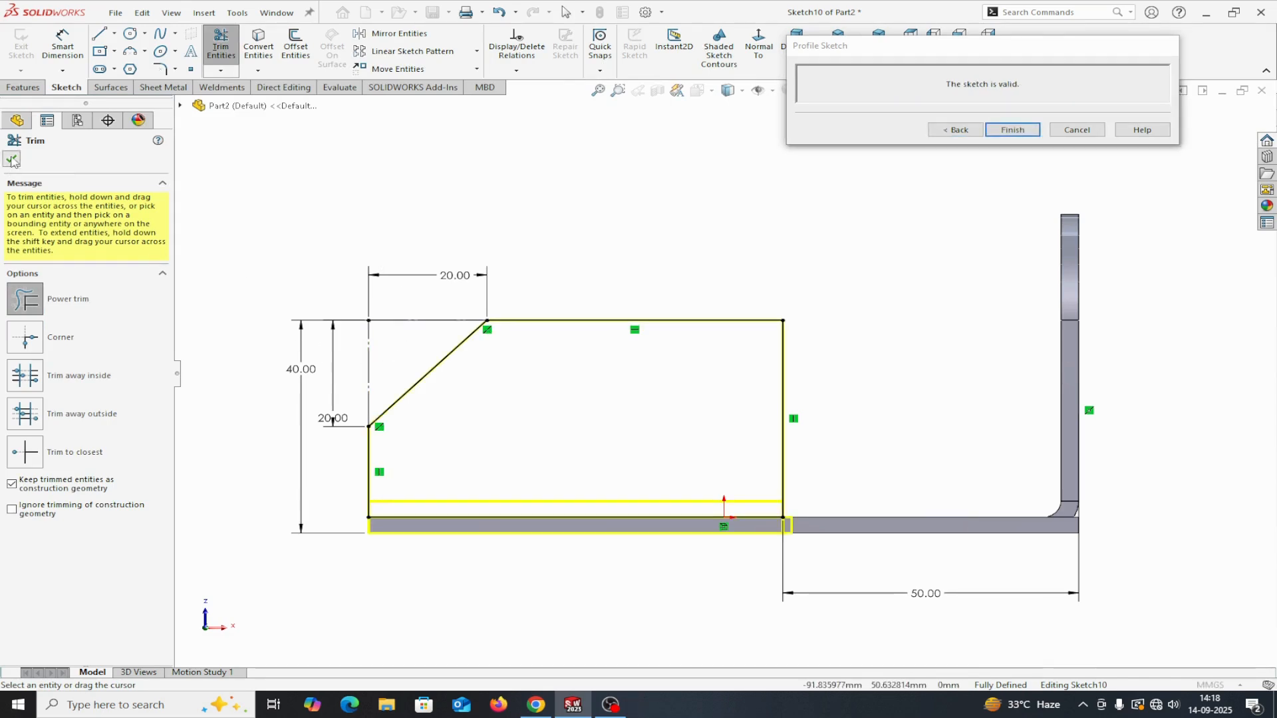
{"action": "left_click", "coordinate": [12, 160]}
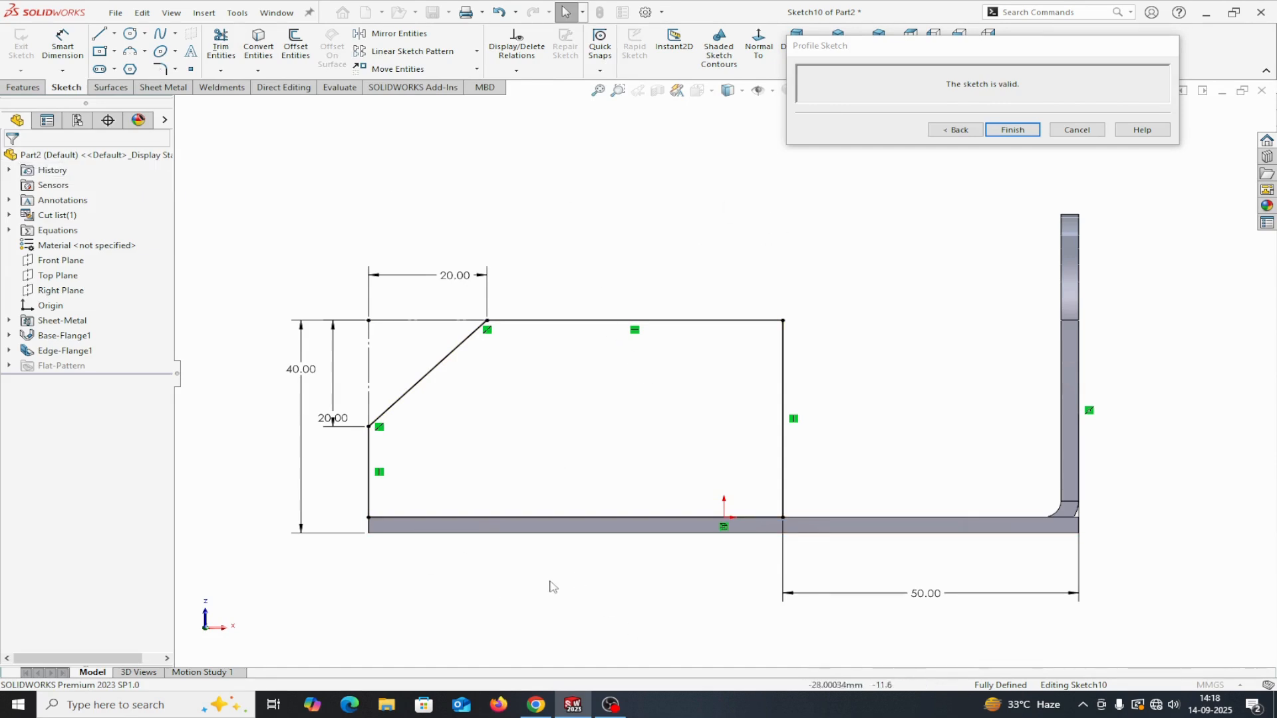
Step: Return to the flange settings and enable a custom rectangular relief without relief ratio, 3 mm wide and 2 mm deep
{"action": "mouse_move", "coordinate": [562, 588]}
{"action": "middle_mouse_down"}
{"action": "mouse_move", "coordinate": [625, 592]}
{"action": "mouse_move", "coordinate": [598, 590]}
{"action": "middle_mouse_up"}
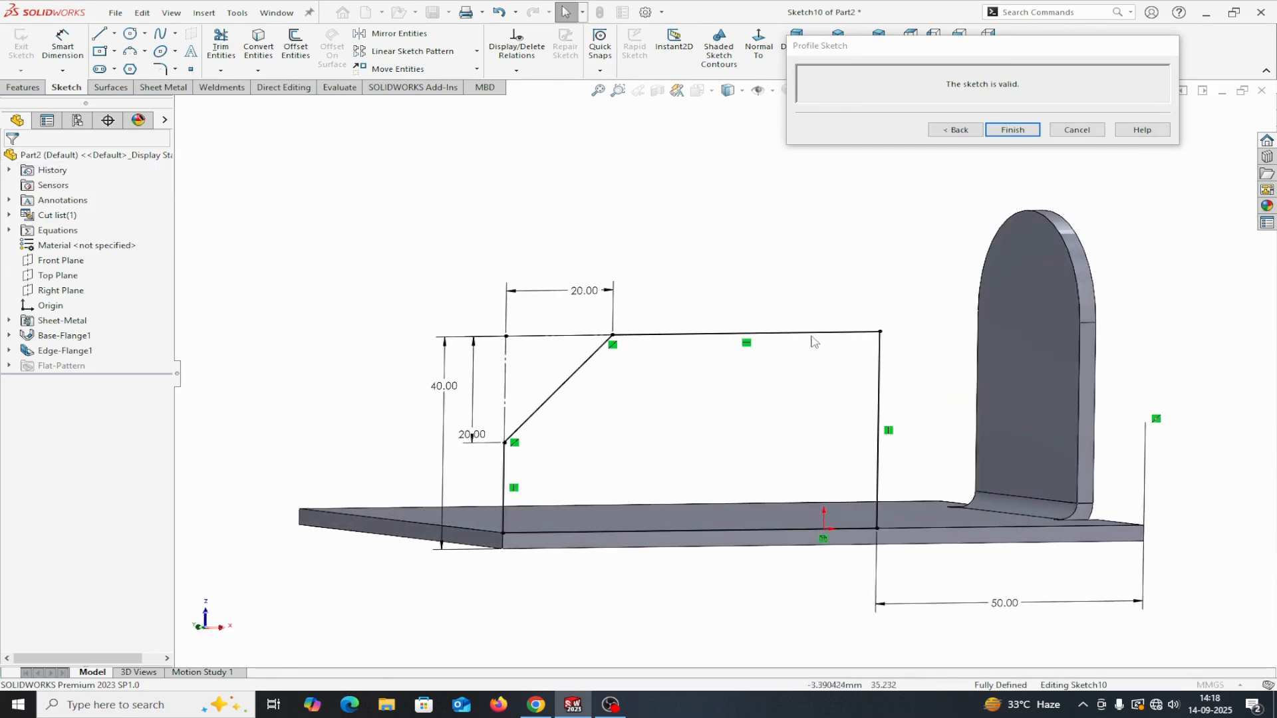
{"action": "left_click", "coordinate": [966, 131]}
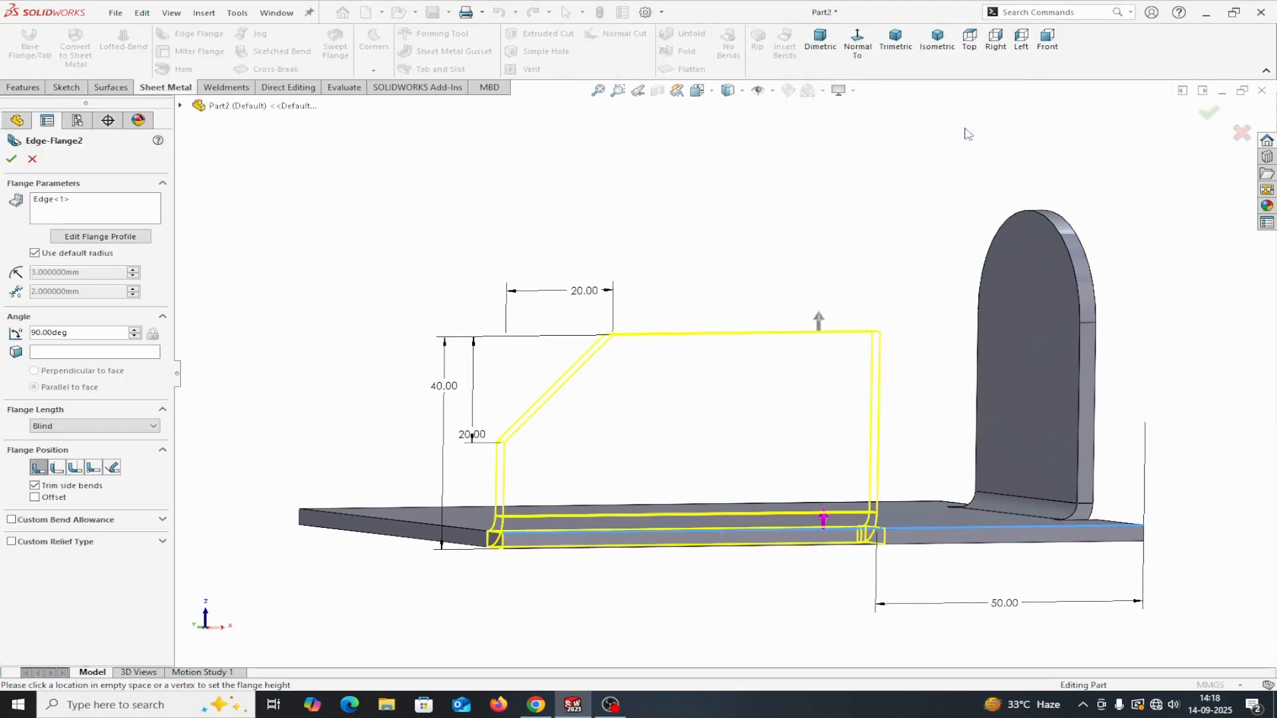
{"action": "mouse_move", "coordinate": [496, 606]}
{"action": "middle_mouse_down"}
{"action": "mouse_move", "coordinate": [528, 607]}
{"action": "mouse_move", "coordinate": [515, 620]}
{"action": "middle_mouse_up"}
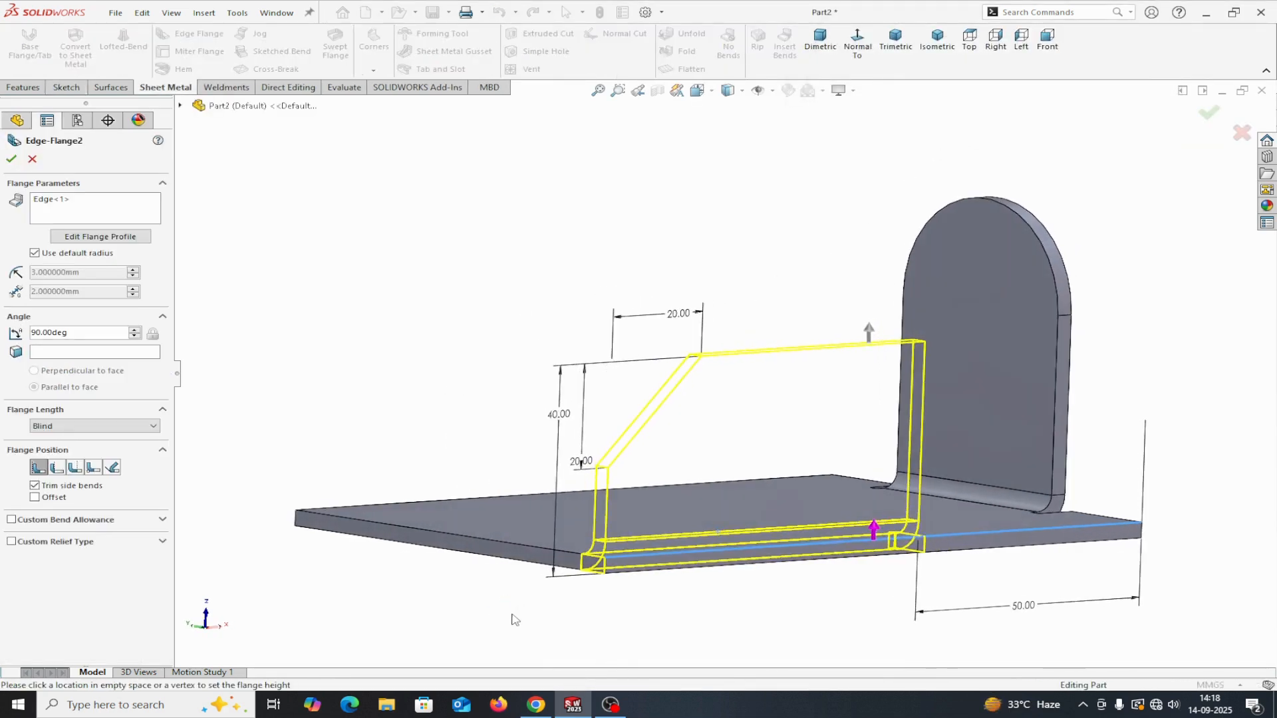
{"action": "left_click", "coordinate": [11, 542]}
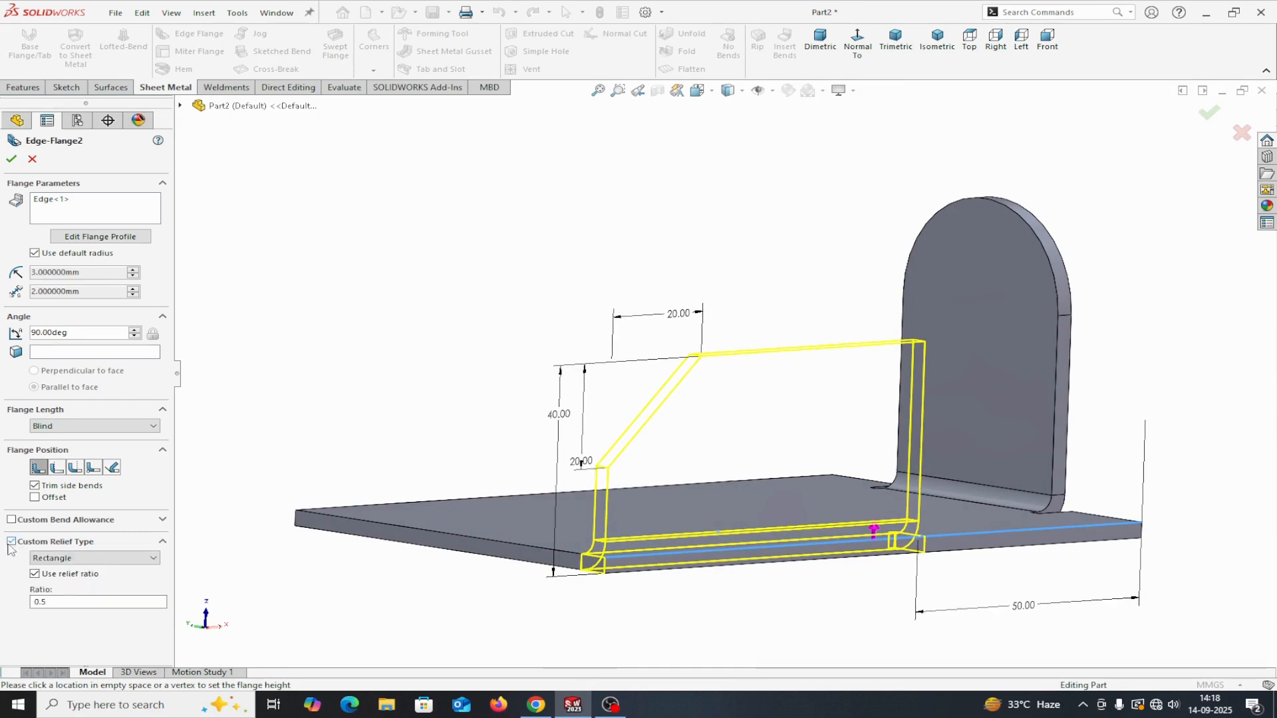
{"action": "left_click", "coordinate": [35, 573]}
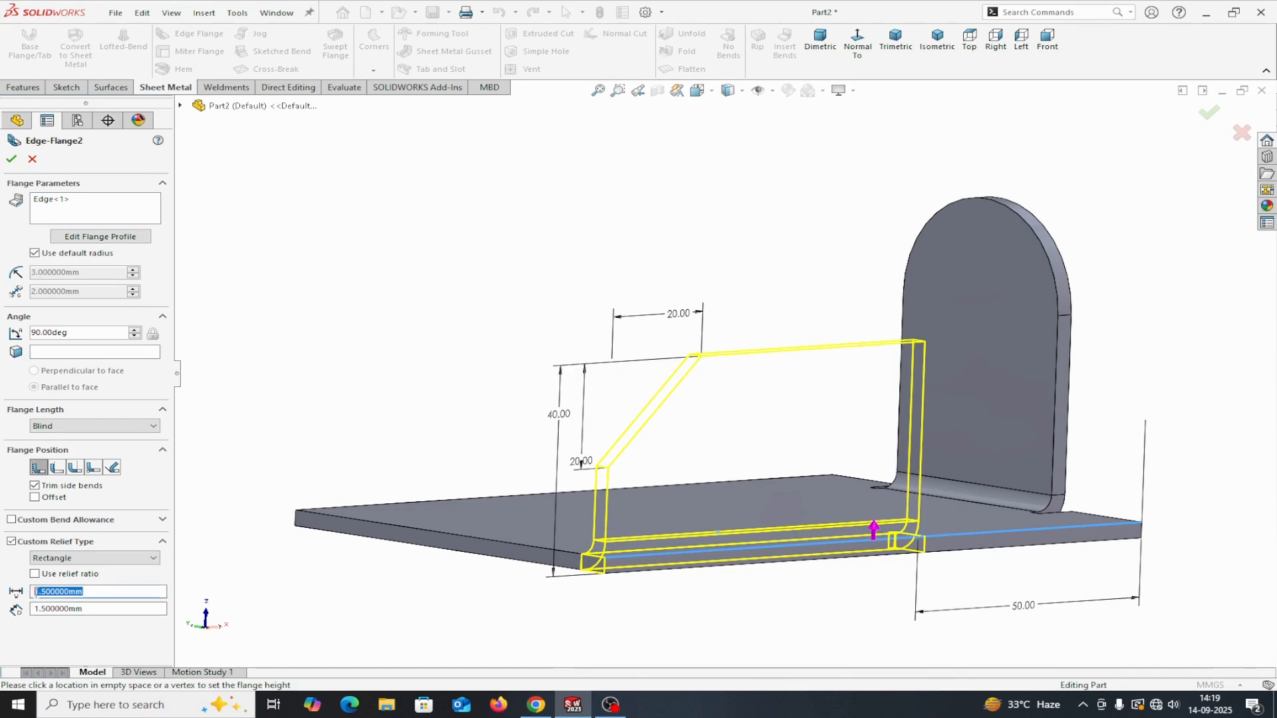
{"action": "type", "text": "3"}
{"action": "key", "text": "Return"}
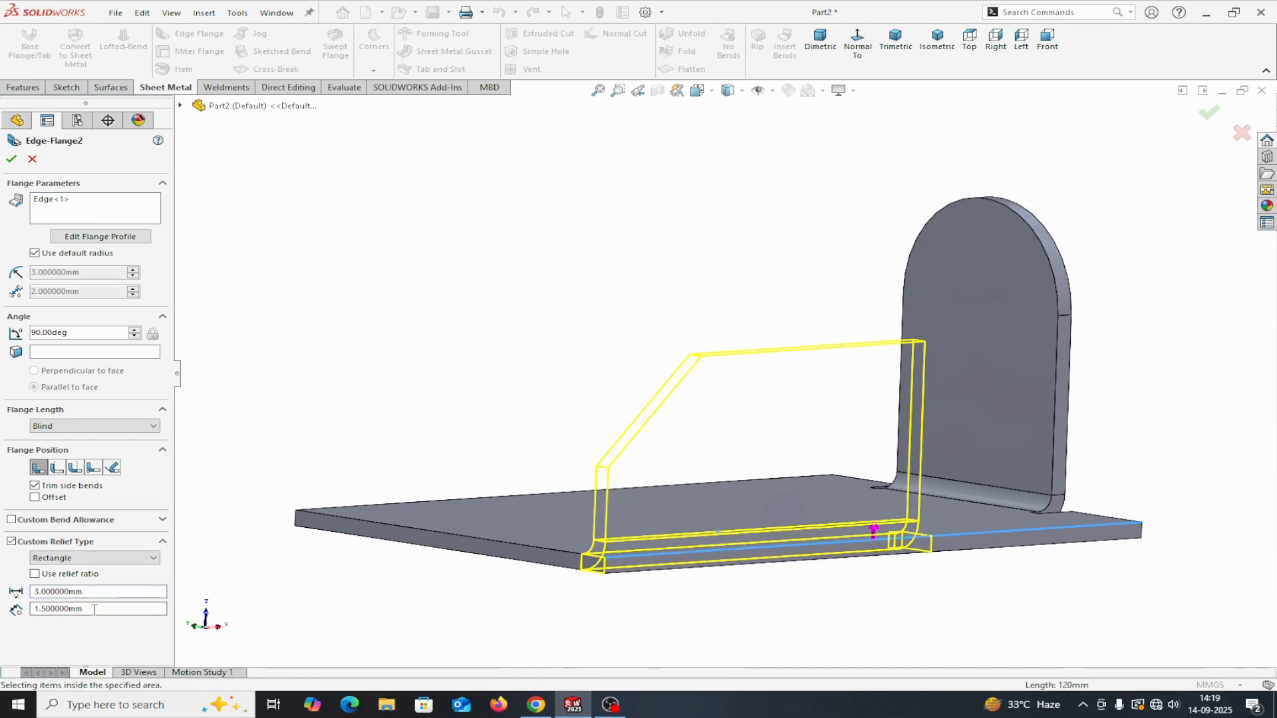
{"action": "left_click_drag", "start_coordinate": [90, 610], "coordinate": [27, 615]}
{"action": "type", "text": "2"}
{"action": "key", "text": "Return"}
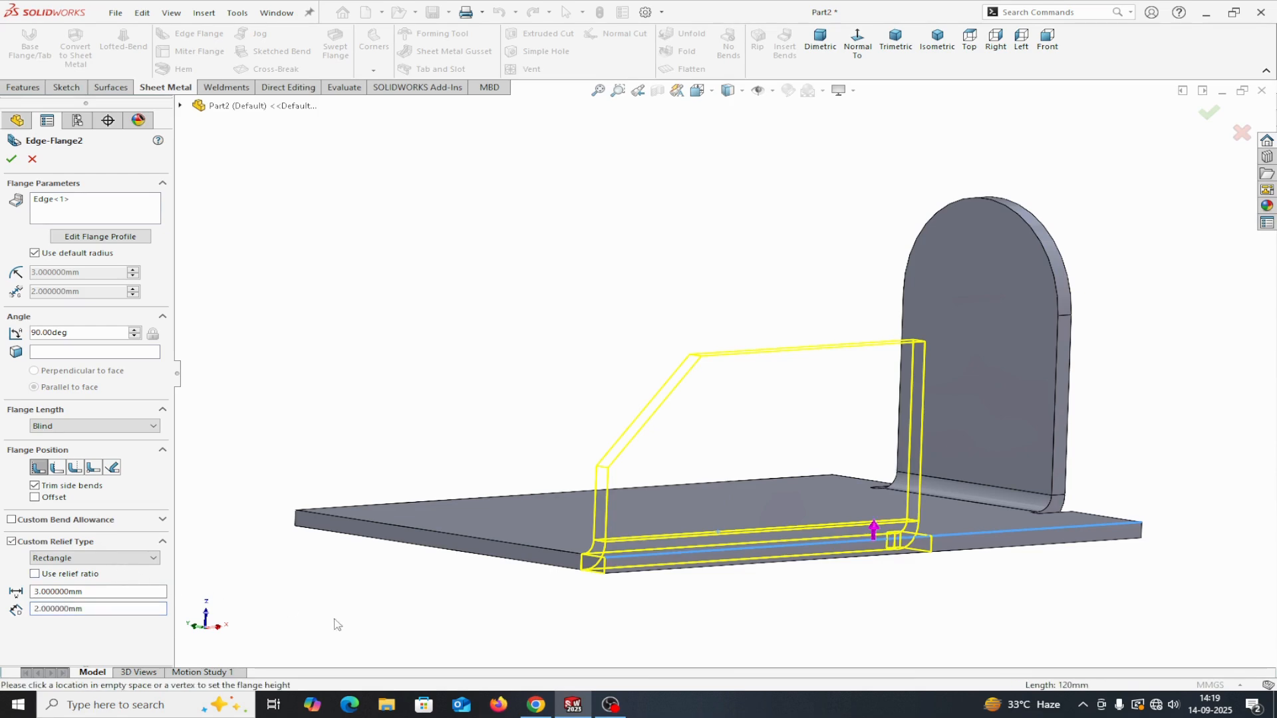
Step: Check the relief preview at the flange's inner end and create the edge flange
{"action": "middle_click_drag", "start_coordinate": [359, 615], "coordinate": [820, 588]}
{"action": "scroll", "coordinate": [831, 584], "scroll_direction": "down", "scroll_amount": 3}
{"action": "middle_click_drag", "start_coordinate": [851, 497], "coordinate": [895, 378]}
{"action": "scroll", "coordinate": [868, 295], "scroll_direction": "down", "scroll_amount": 4}
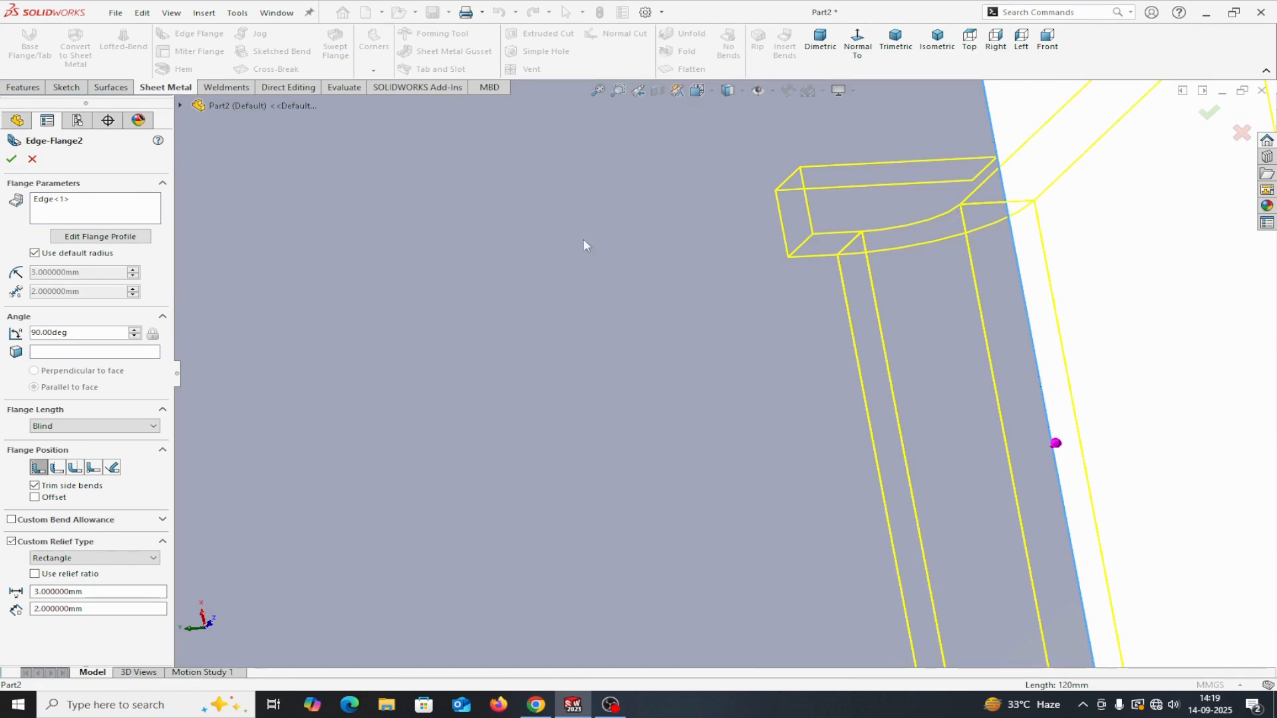
{"action": "left_click", "coordinate": [11, 159]}
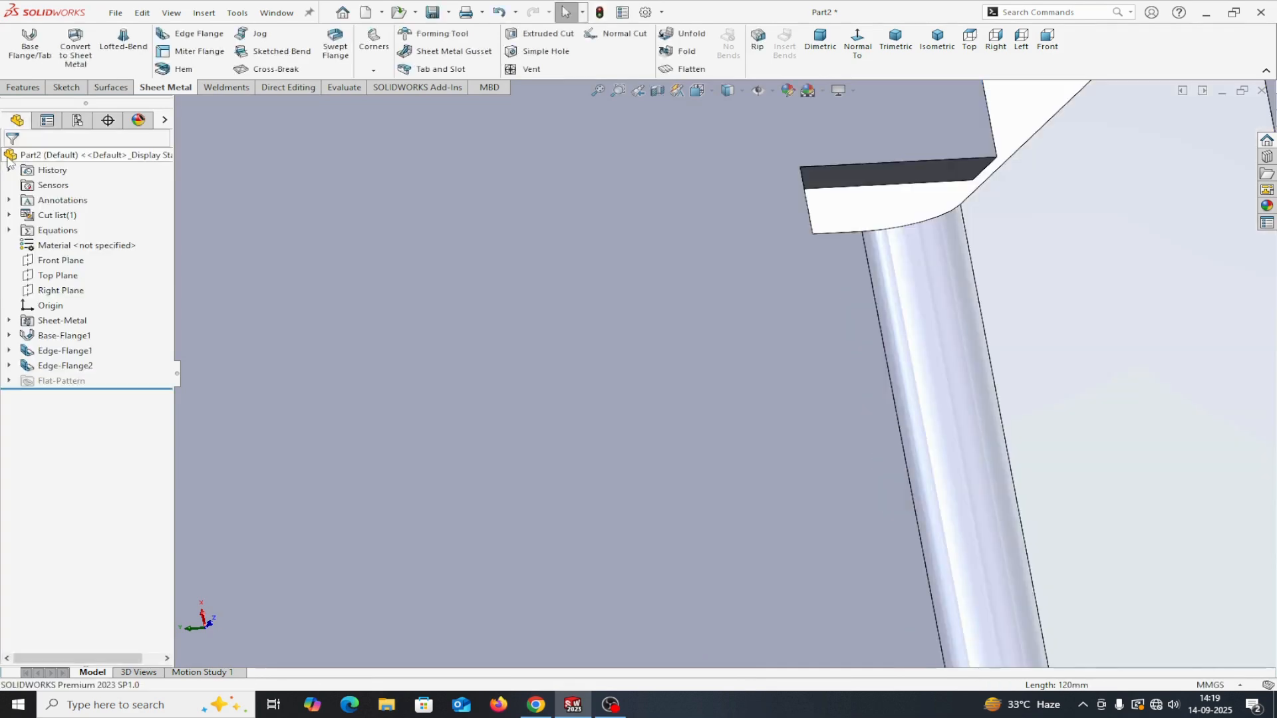
Step: Measure the width of the relief cut beside the new flange's bend, and clear the measured selection
{"action": "scroll", "coordinate": [634, 302], "scroll_direction": "up", "scroll_amount": 1}
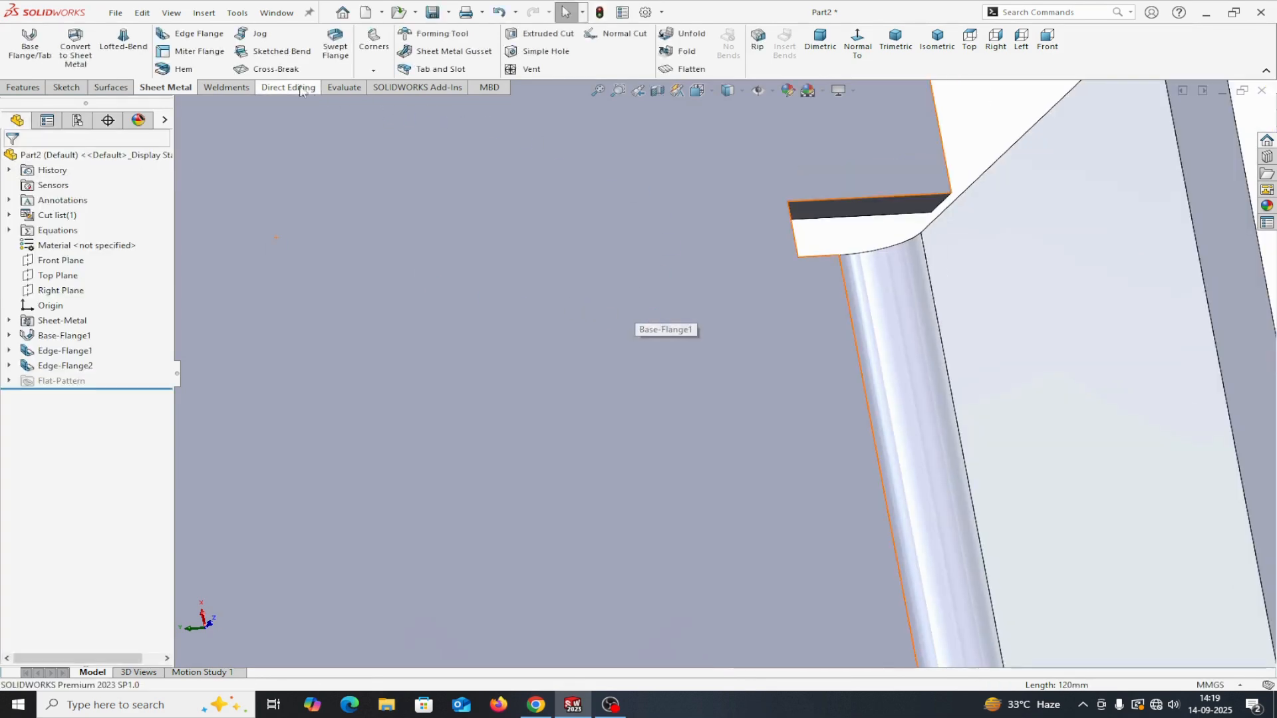
{"action": "left_click", "coordinate": [343, 89]}
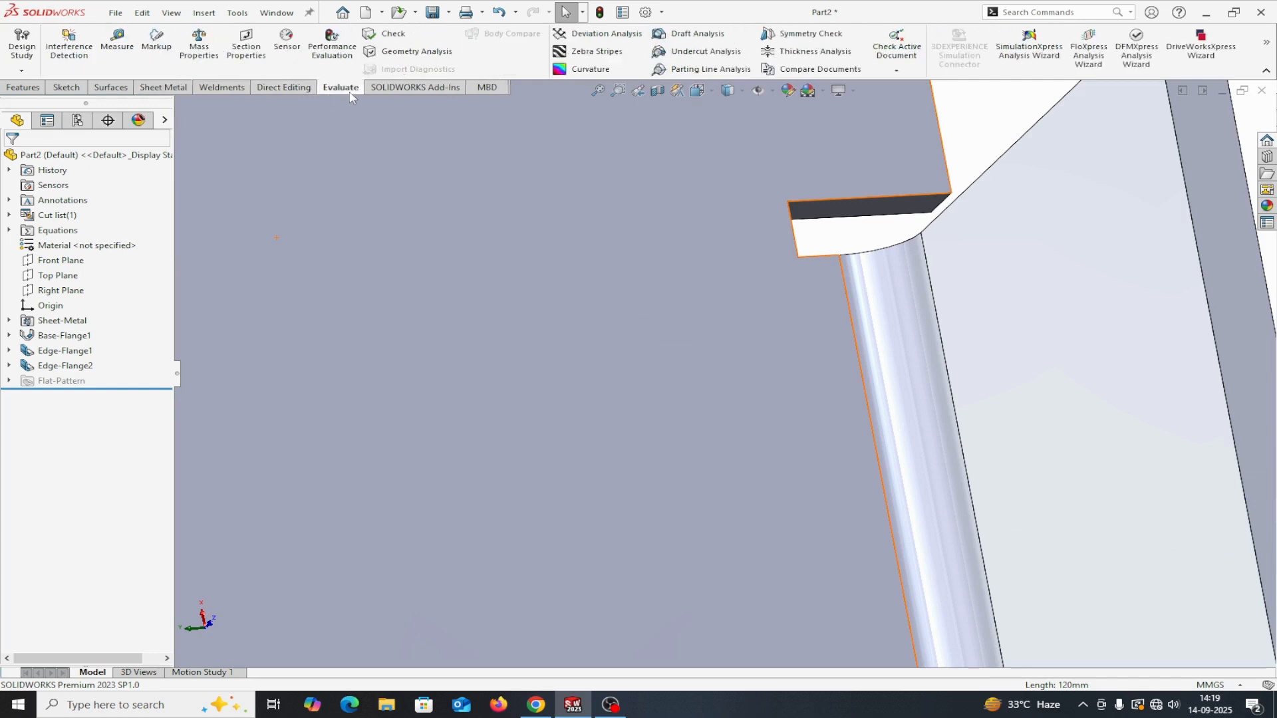
{"action": "left_click", "coordinate": [118, 42]}
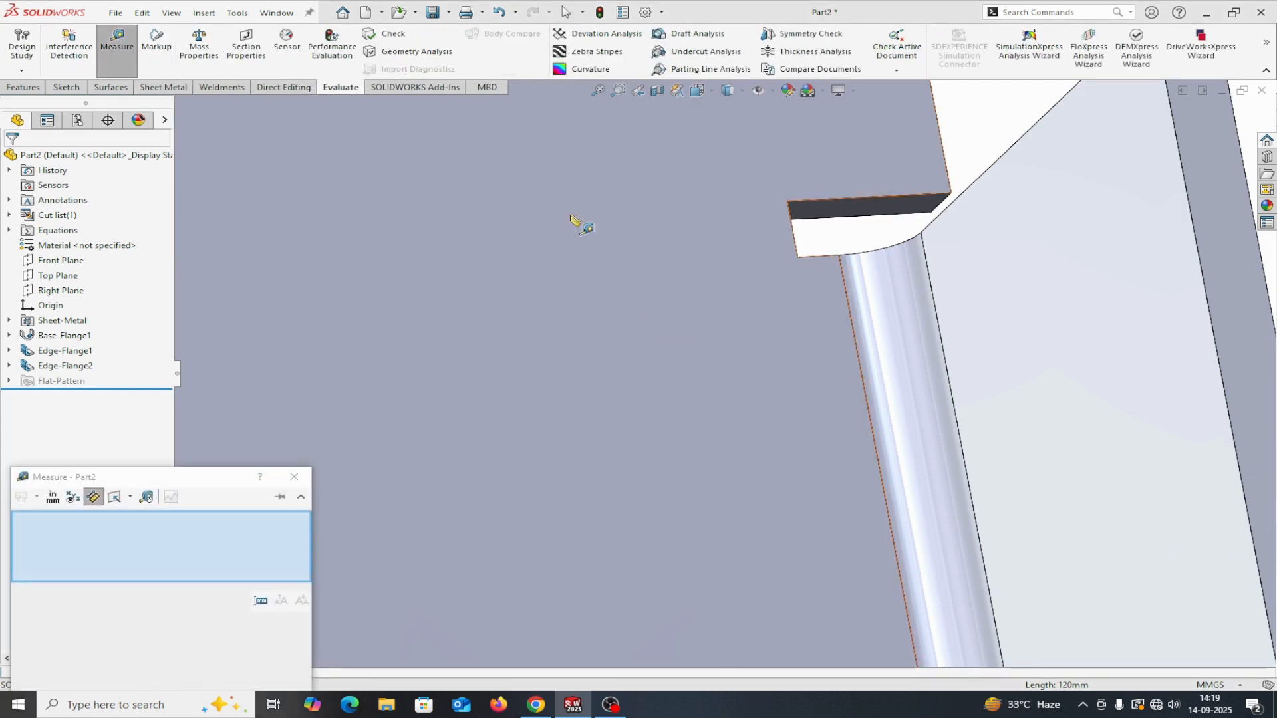
{"action": "left_click", "coordinate": [797, 247]}
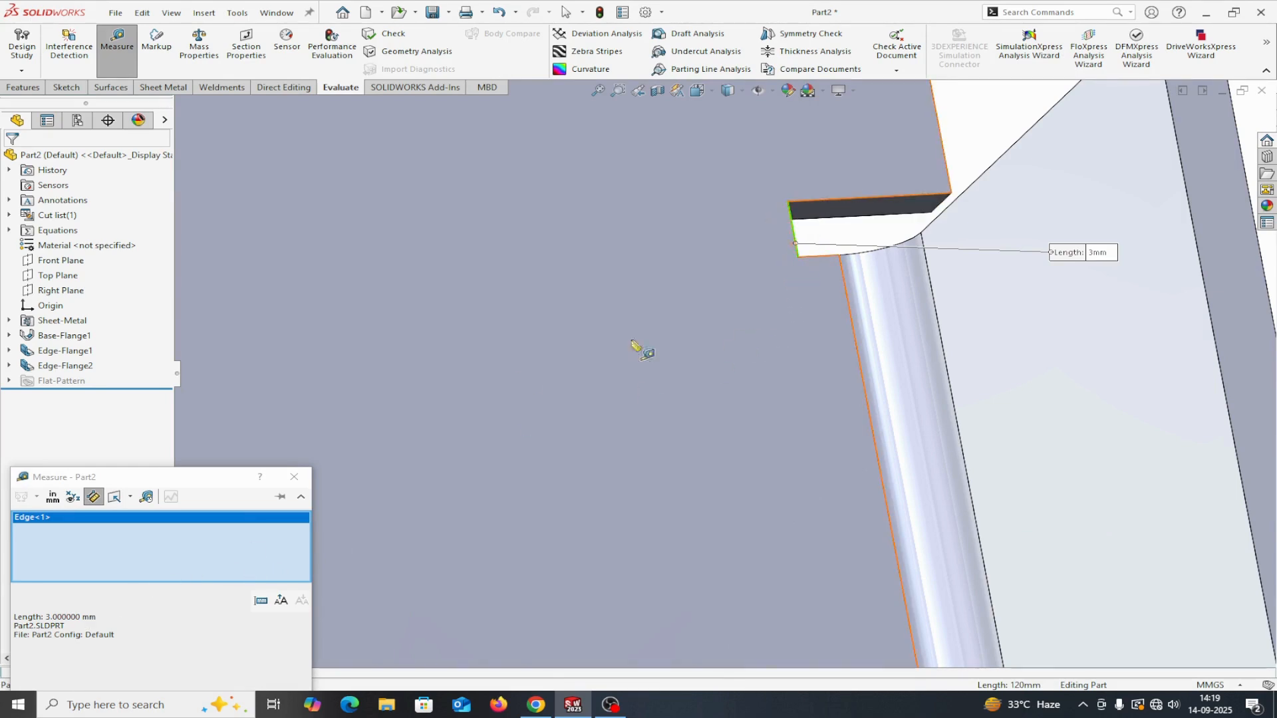
{"action": "right_click", "coordinate": [138, 527]}
{"action": "left_click", "coordinate": [178, 539]}
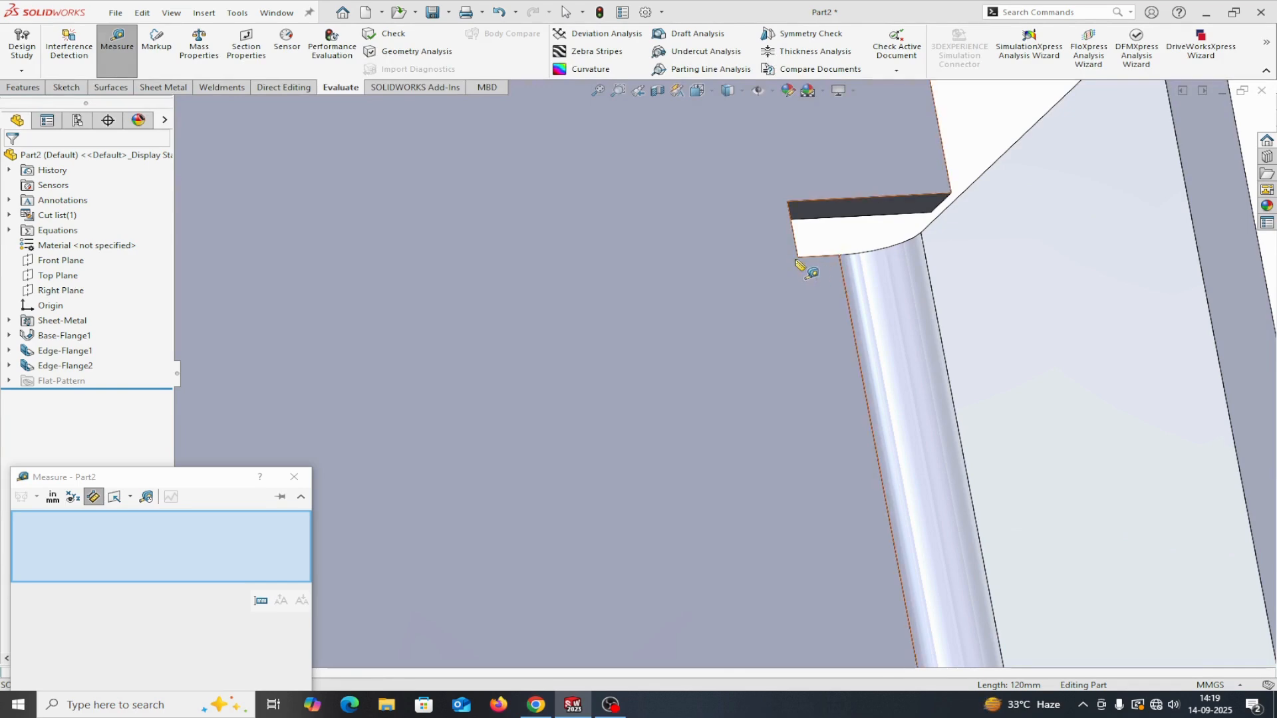
Step: Measure the depth of the relief cut beside the side flange's bend and return to a view of the whole part
{"action": "left_click", "coordinate": [819, 258]}
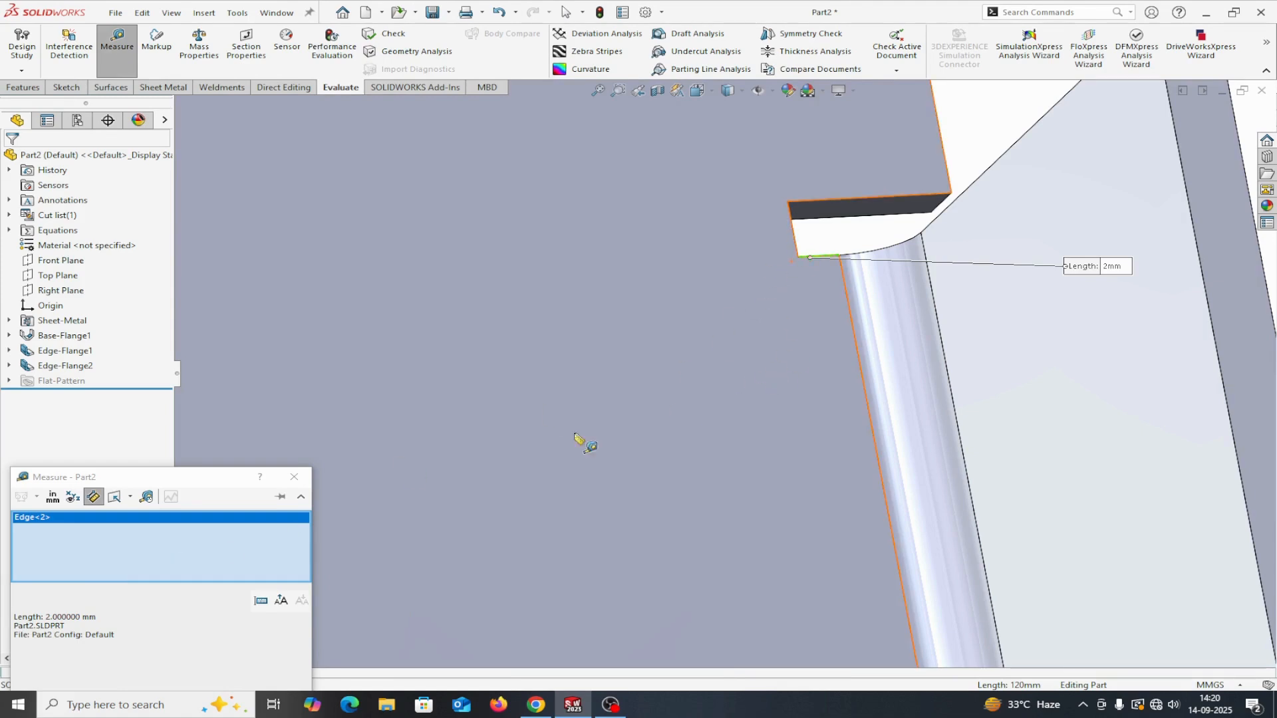
{"action": "left_click", "coordinate": [294, 476]}
{"action": "key", "text": "z"}
{"action": "key", "text": "f"}
{"action": "middle_click_drag", "start_coordinate": [1035, 604], "coordinate": [1148, 444]}
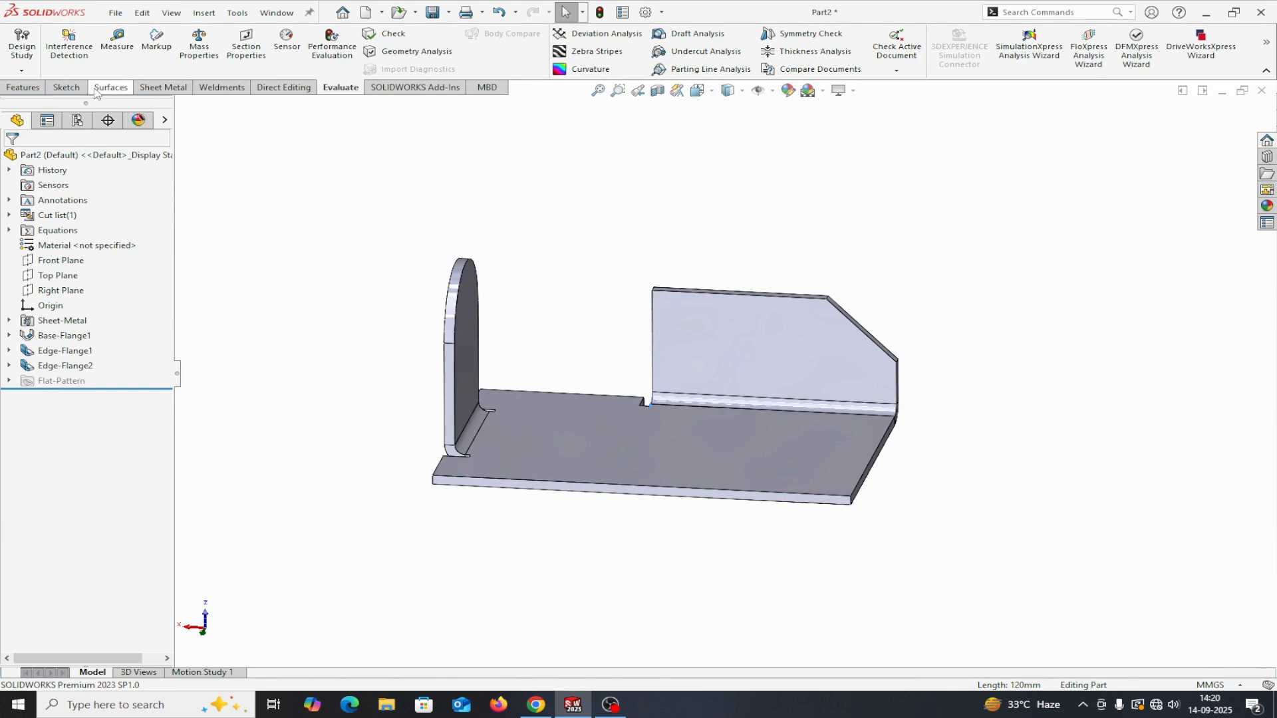
Step: Set up an edge flange on the base's free long edge, 30 mm long and directed downward, opposite the existing flanges
{"action": "left_click", "coordinate": [155, 90]}
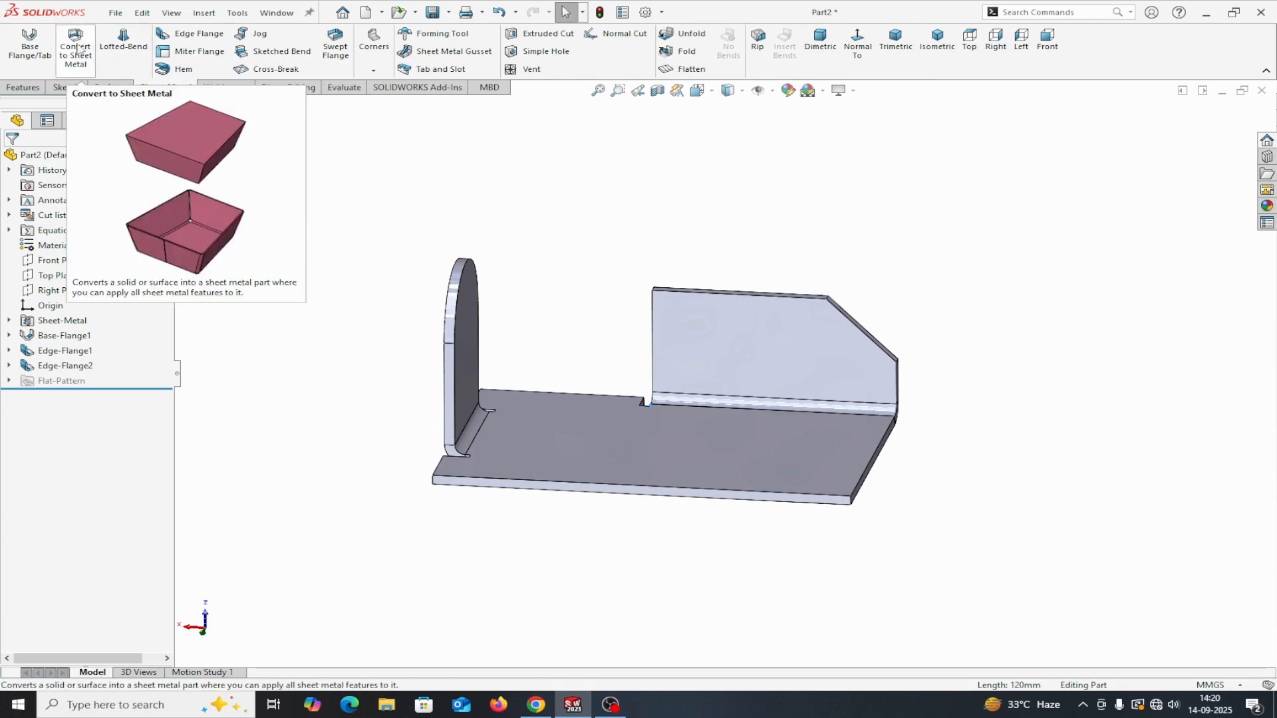
{"action": "left_click", "coordinate": [184, 38]}
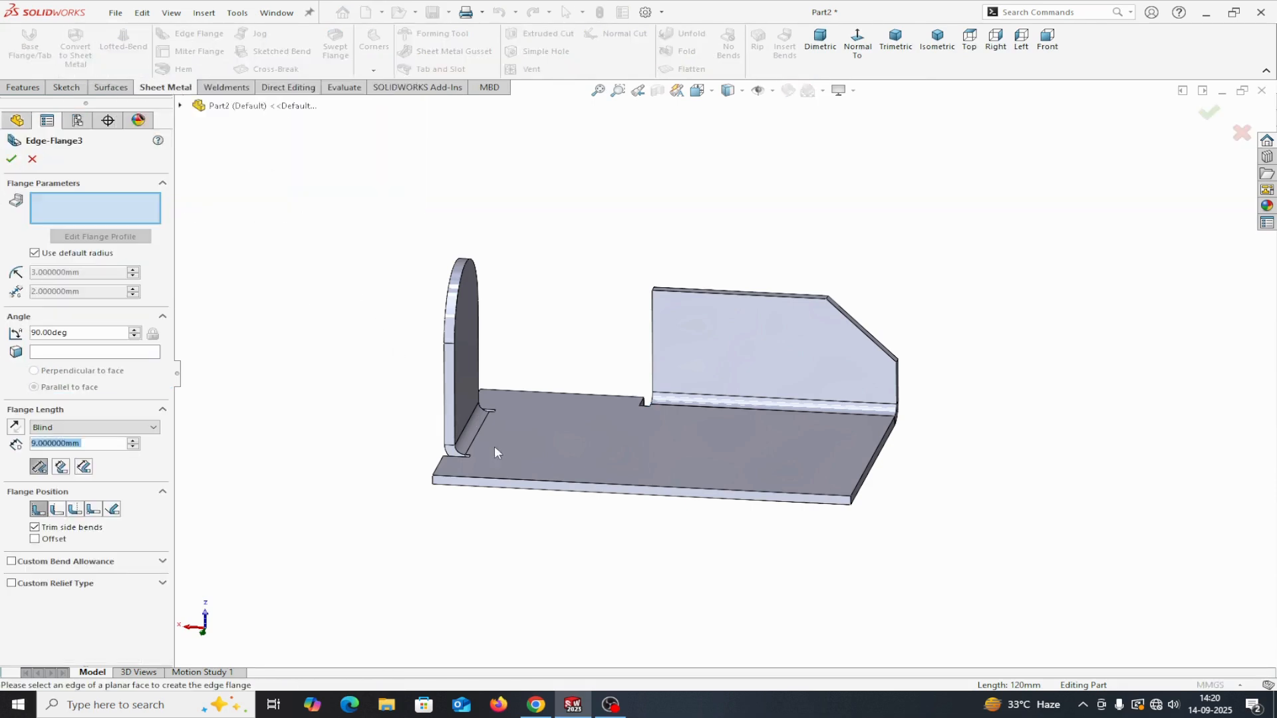
{"action": "left_click", "coordinate": [511, 483]}
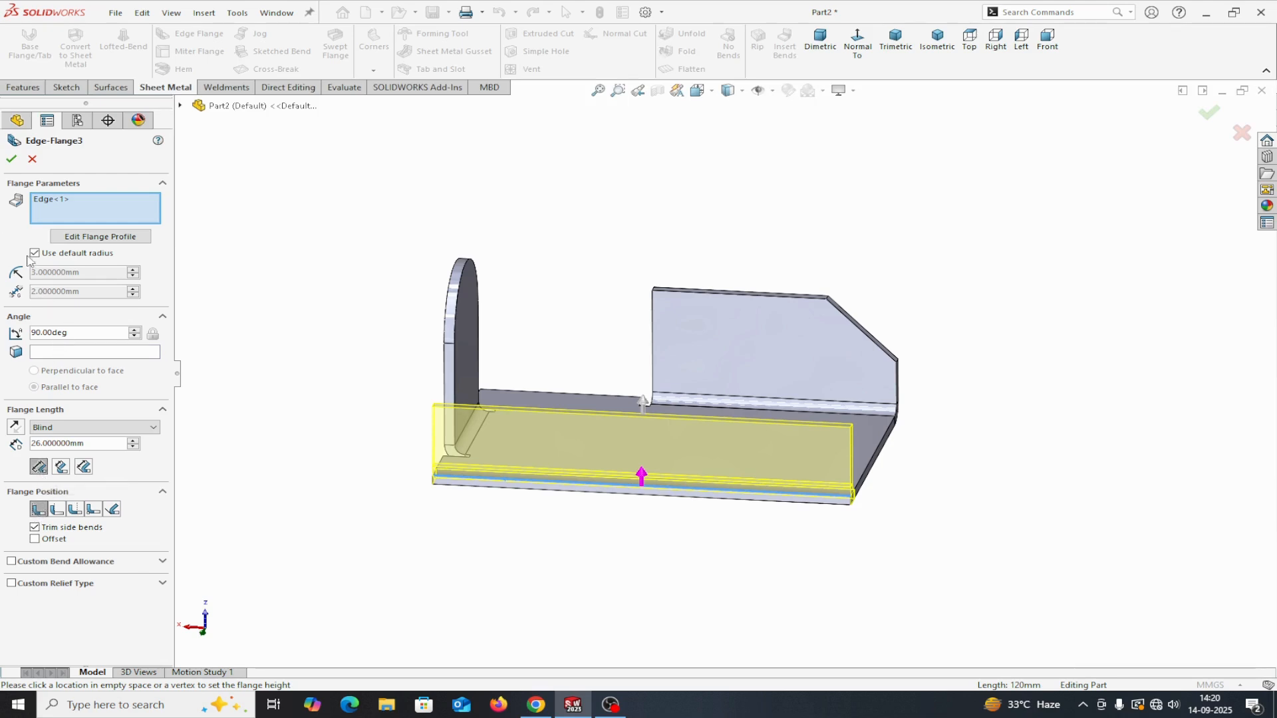
{"action": "left_click_drag", "start_coordinate": [92, 441], "coordinate": [20, 450]}
{"action": "type", "text": "30"}
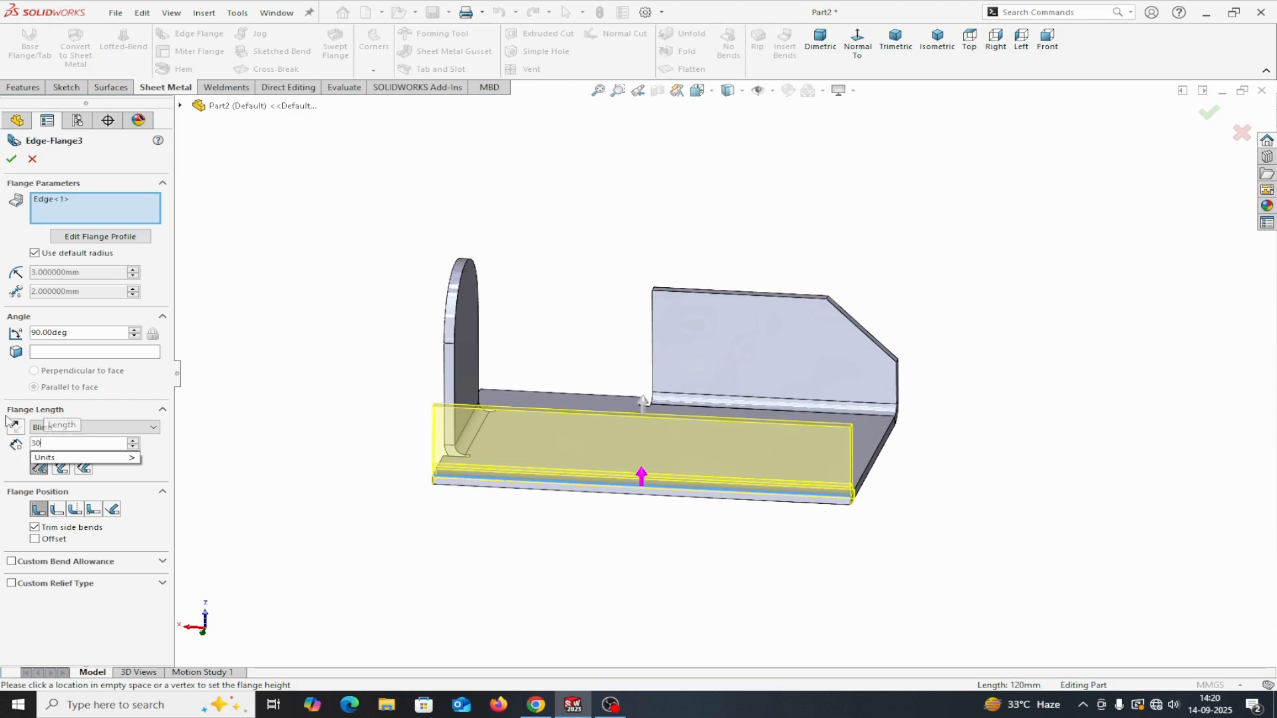
{"action": "key", "text": "Return"}
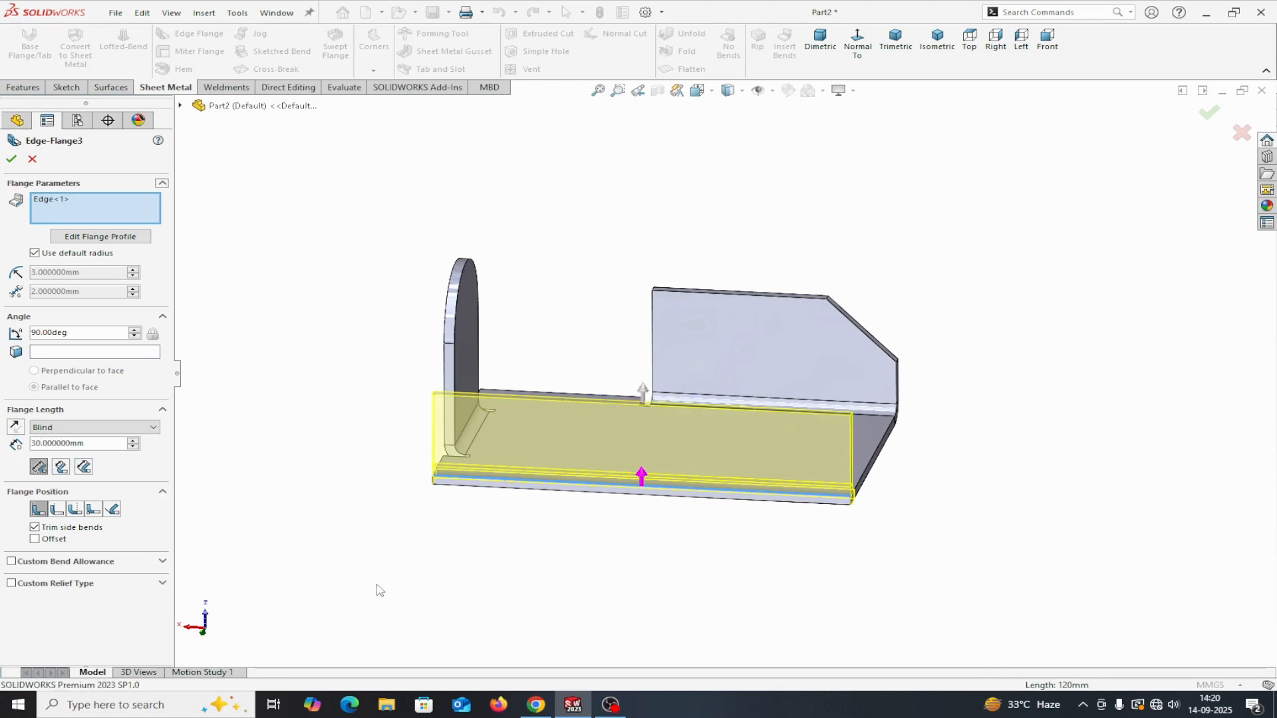
{"action": "left_click", "coordinate": [16, 428]}
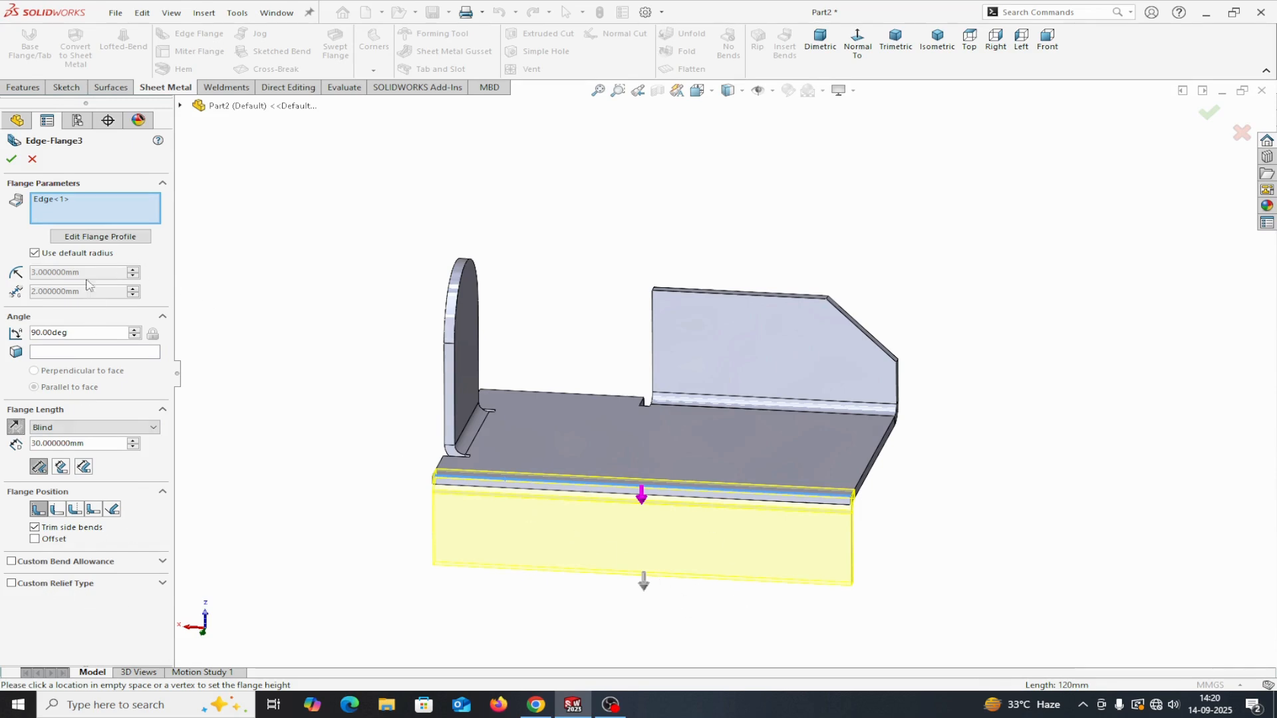
Step: Edit the new flange's profile, pulling its ends inward about 25 mm on the chamfered flange's side and 29 mm on the round-topped flange's side
{"action": "left_click", "coordinate": [83, 237]}
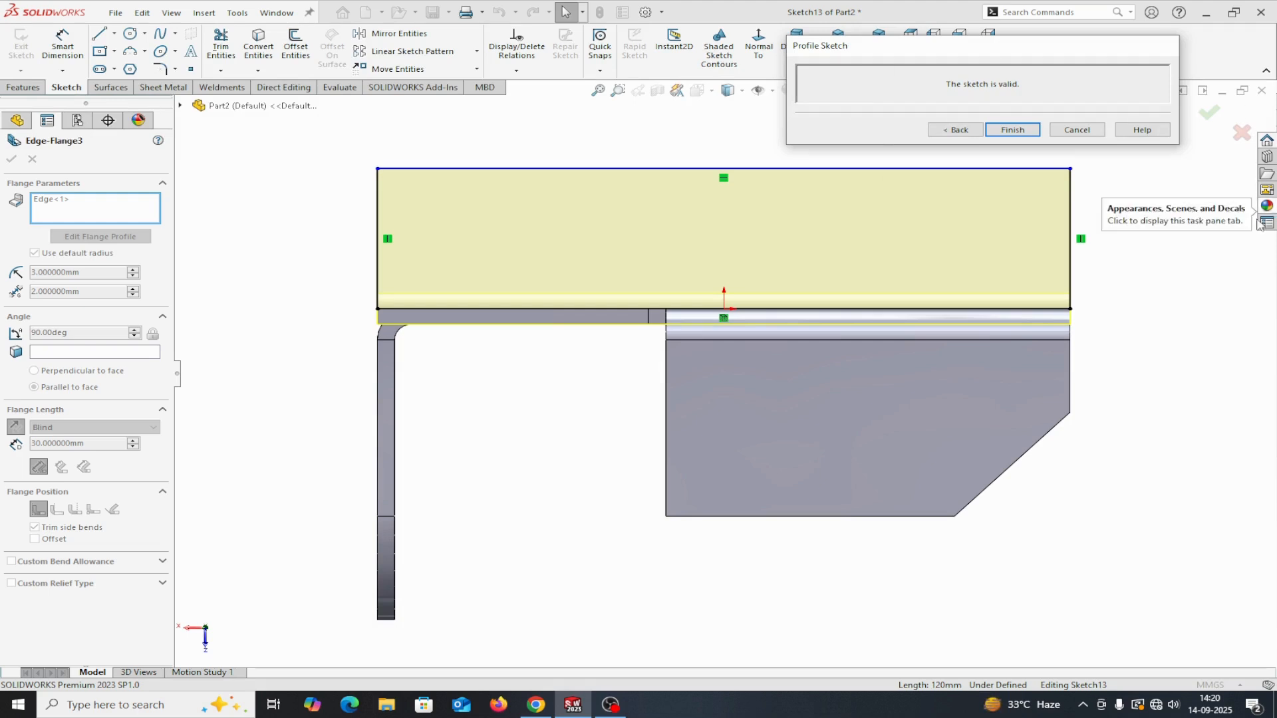
{"action": "left_click_drag", "start_coordinate": [1070, 211], "coordinate": [926, 207]}
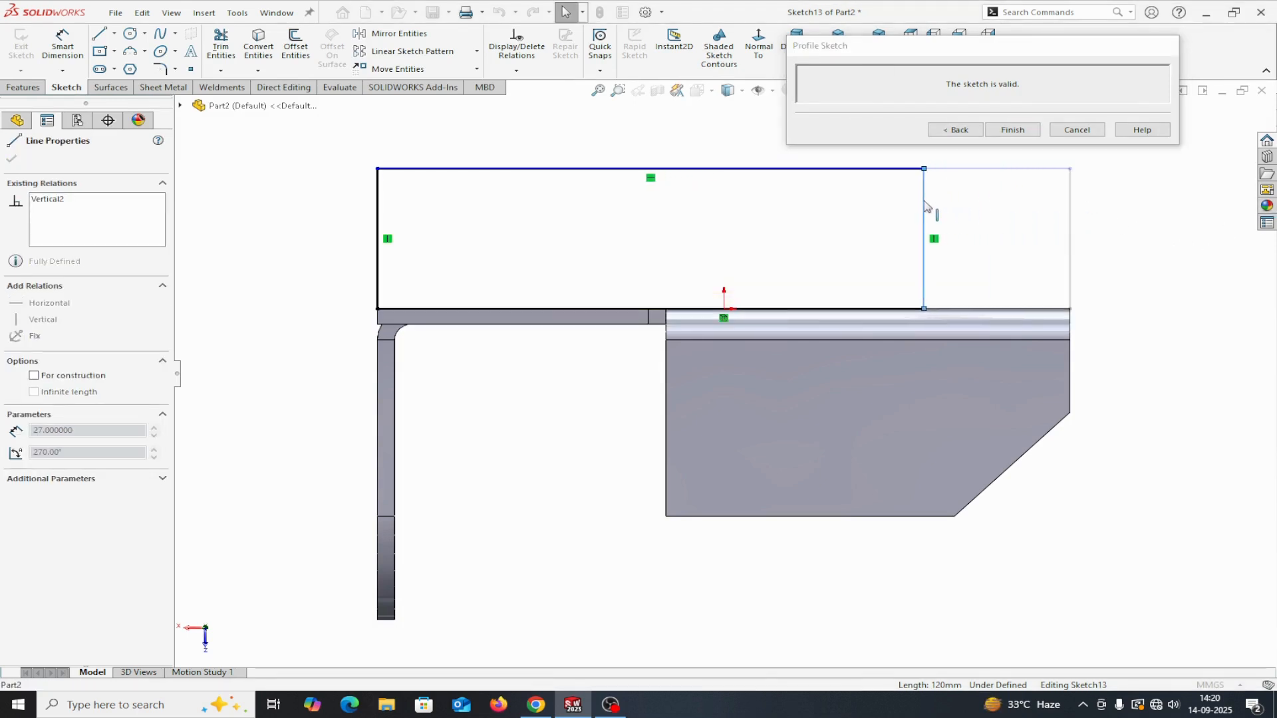
{"action": "left_click_drag", "start_coordinate": [377, 206], "coordinate": [545, 227]}
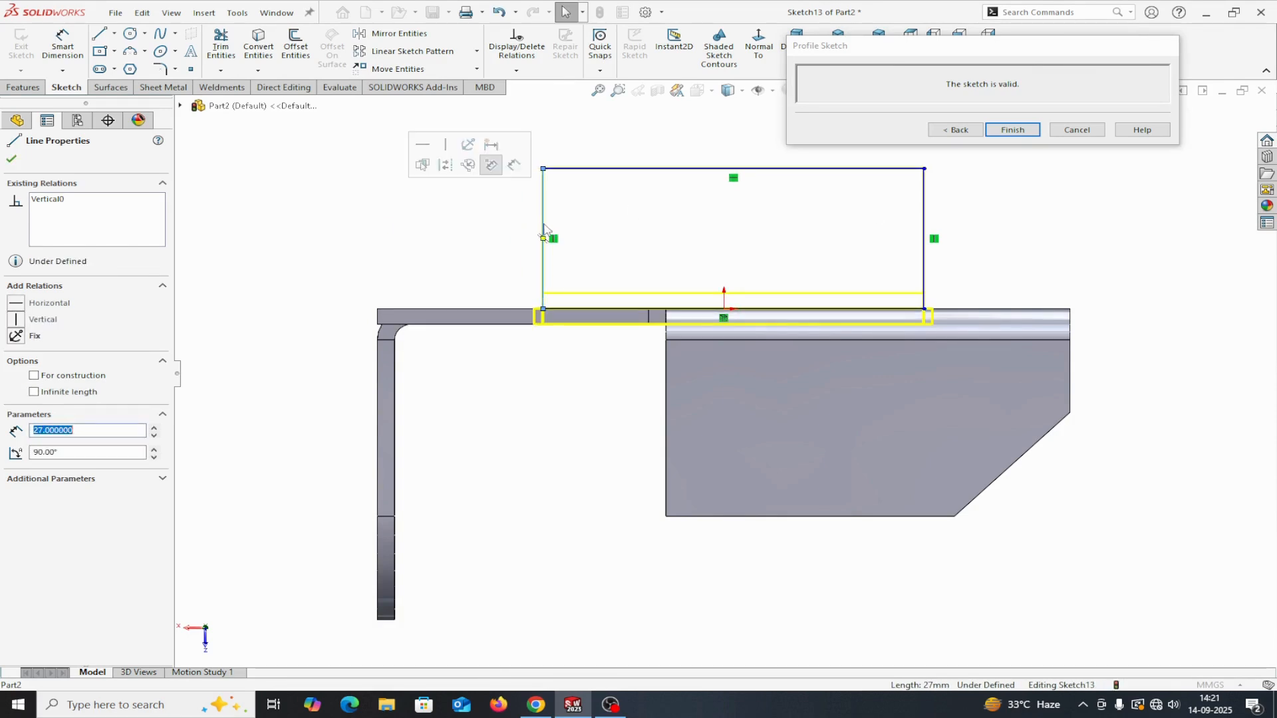
Step: Dimension the gap between the profile's end line and the part's end at the chamfered flange as 20 mm
{"action": "left_click", "coordinate": [63, 45]}
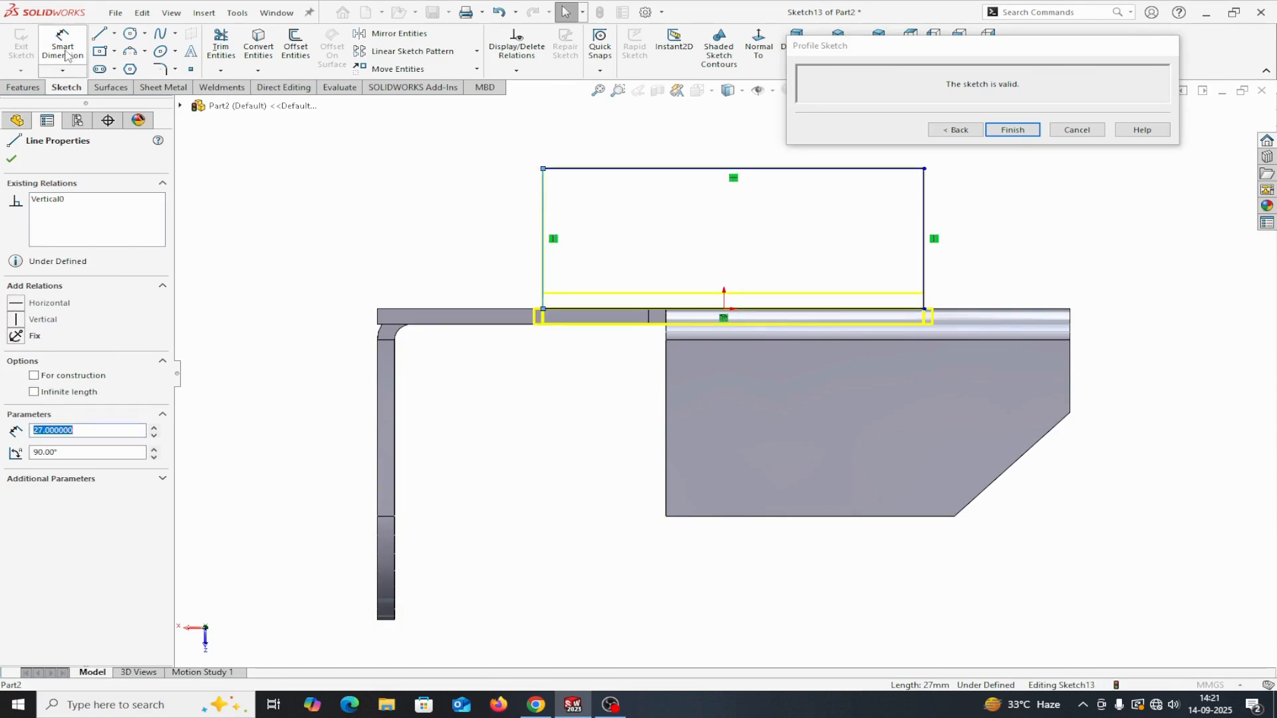
{"action": "left_click", "coordinate": [924, 298]}
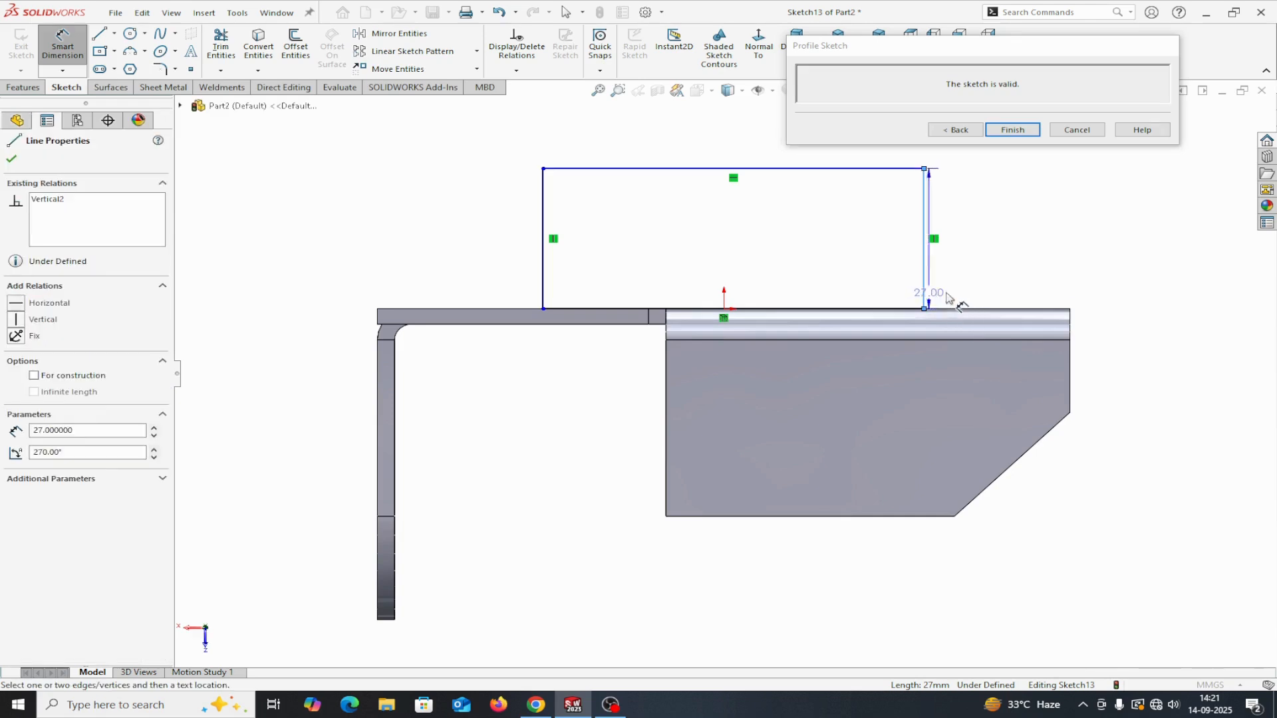
{"action": "left_click", "coordinate": [1072, 356]}
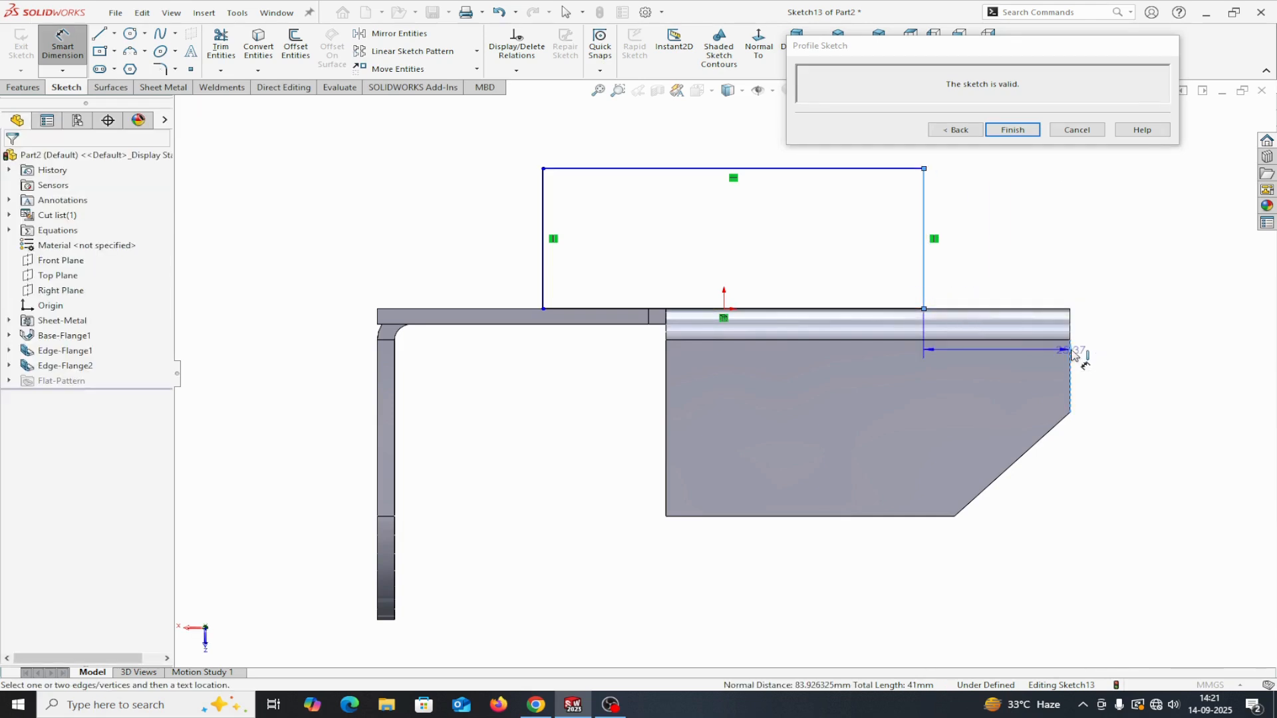
{"action": "left_click", "coordinate": [1086, 260]}
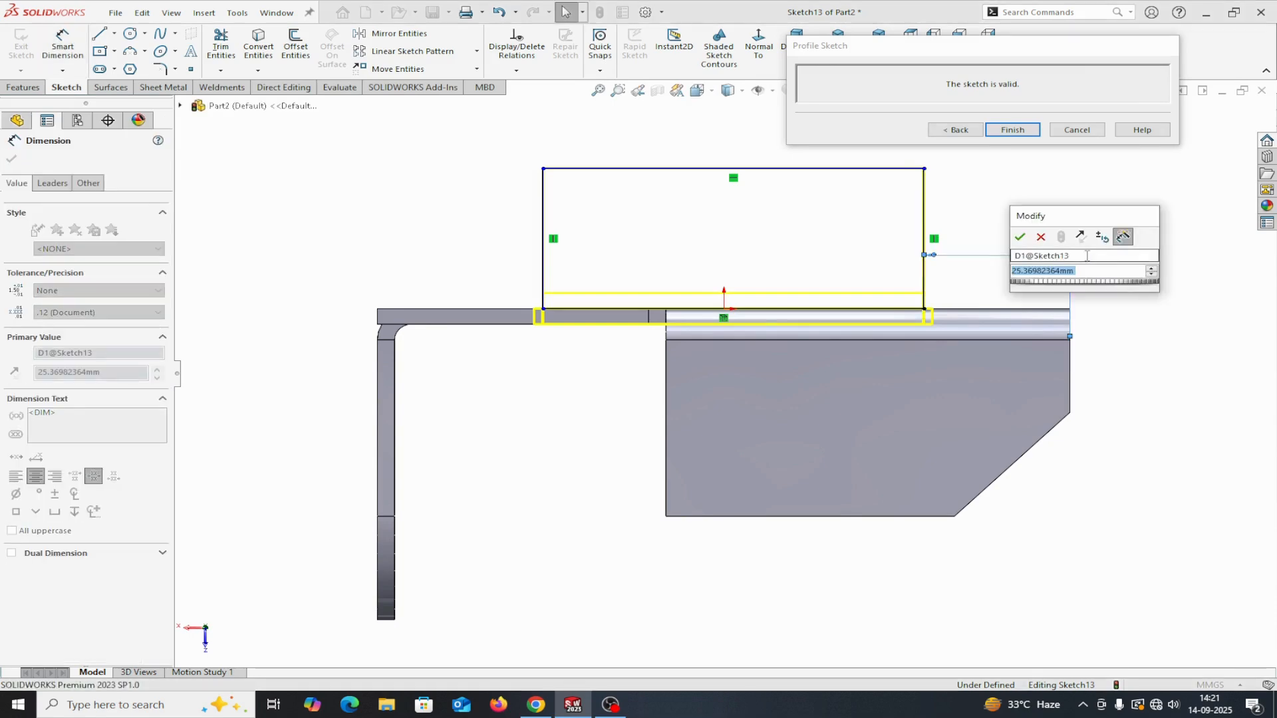
{"action": "type", "text": "20"}
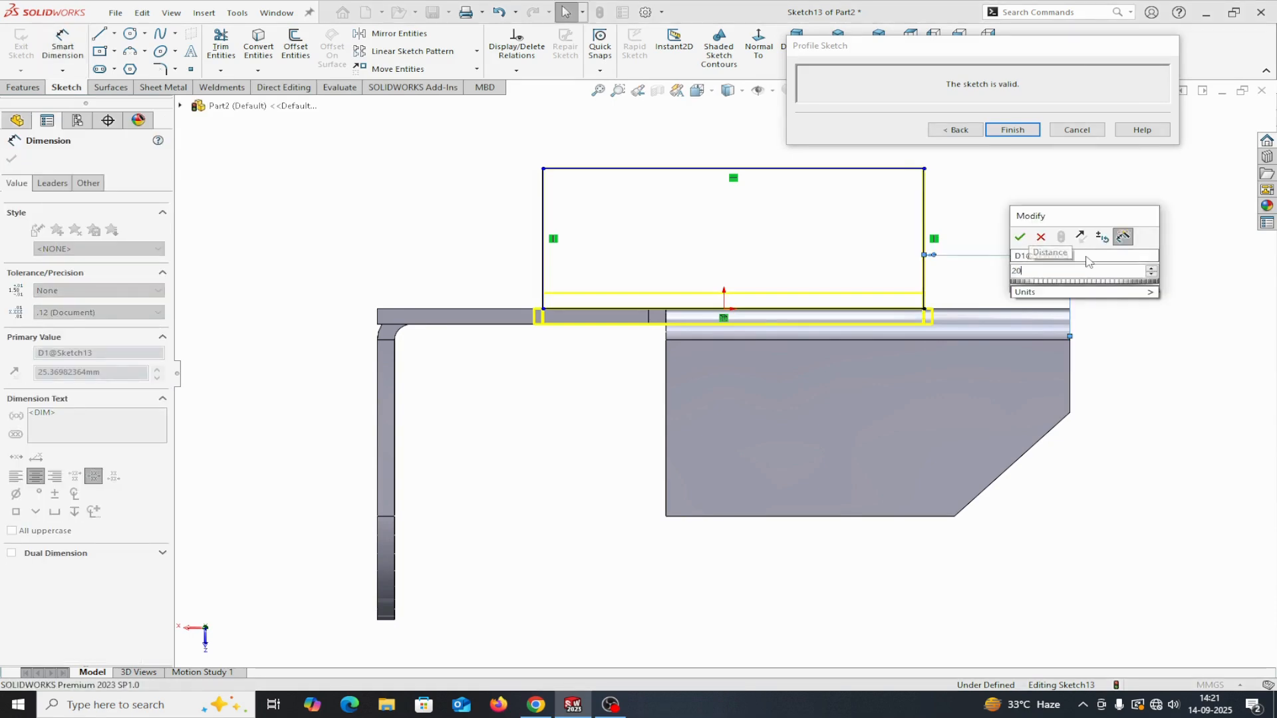
{"action": "left_click", "coordinate": [1020, 237]}
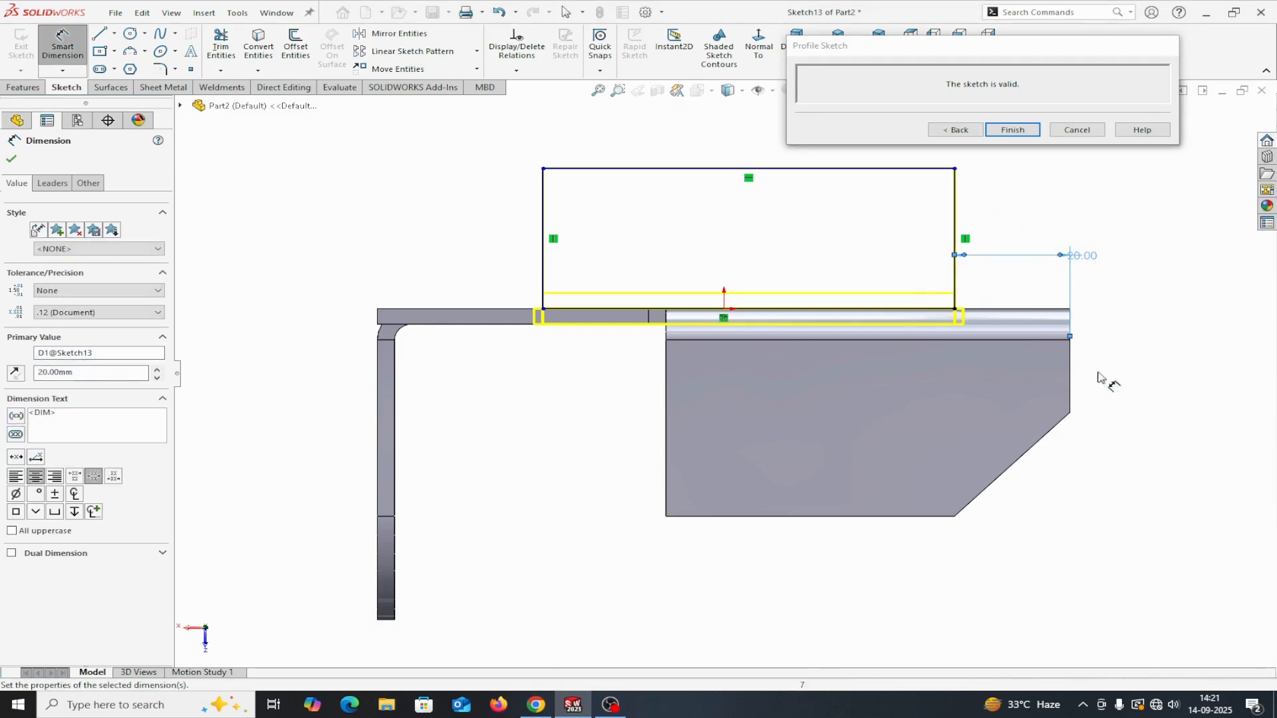
Step: Dimension the profile's outer line at 30 mm from the base's opposite face
{"action": "left_click", "coordinate": [494, 325]}
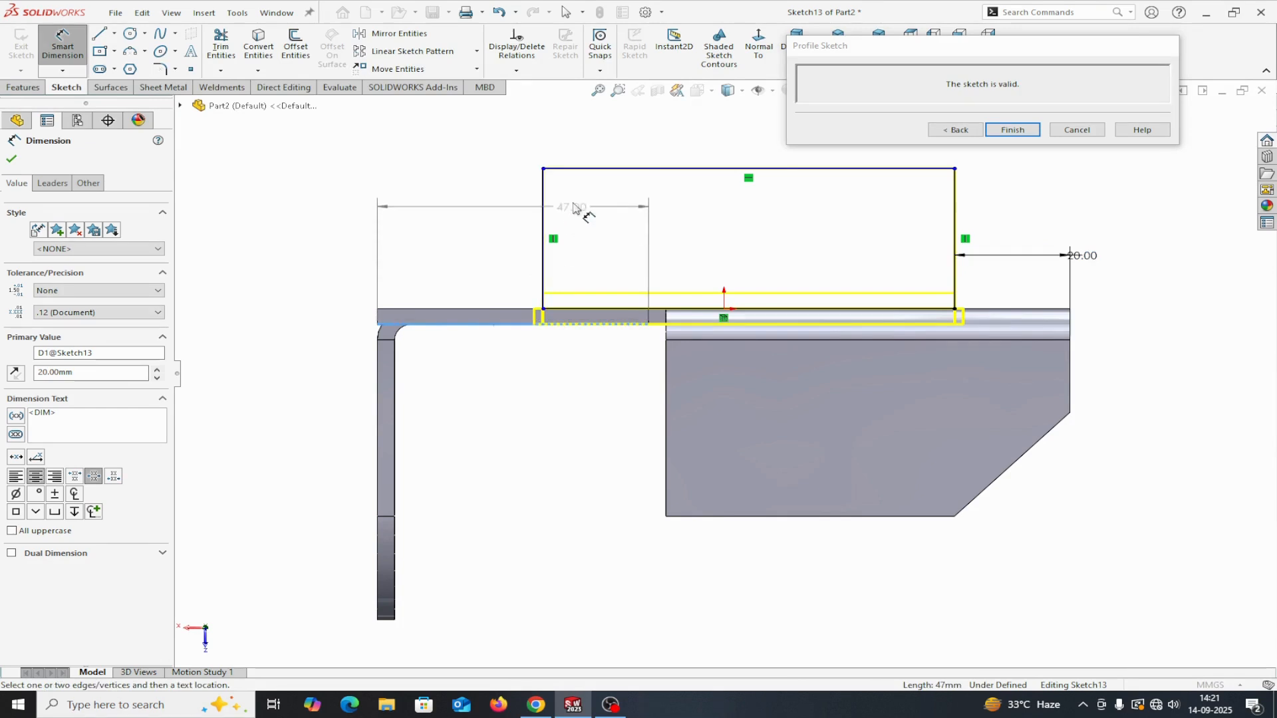
{"action": "left_click", "coordinate": [585, 169]}
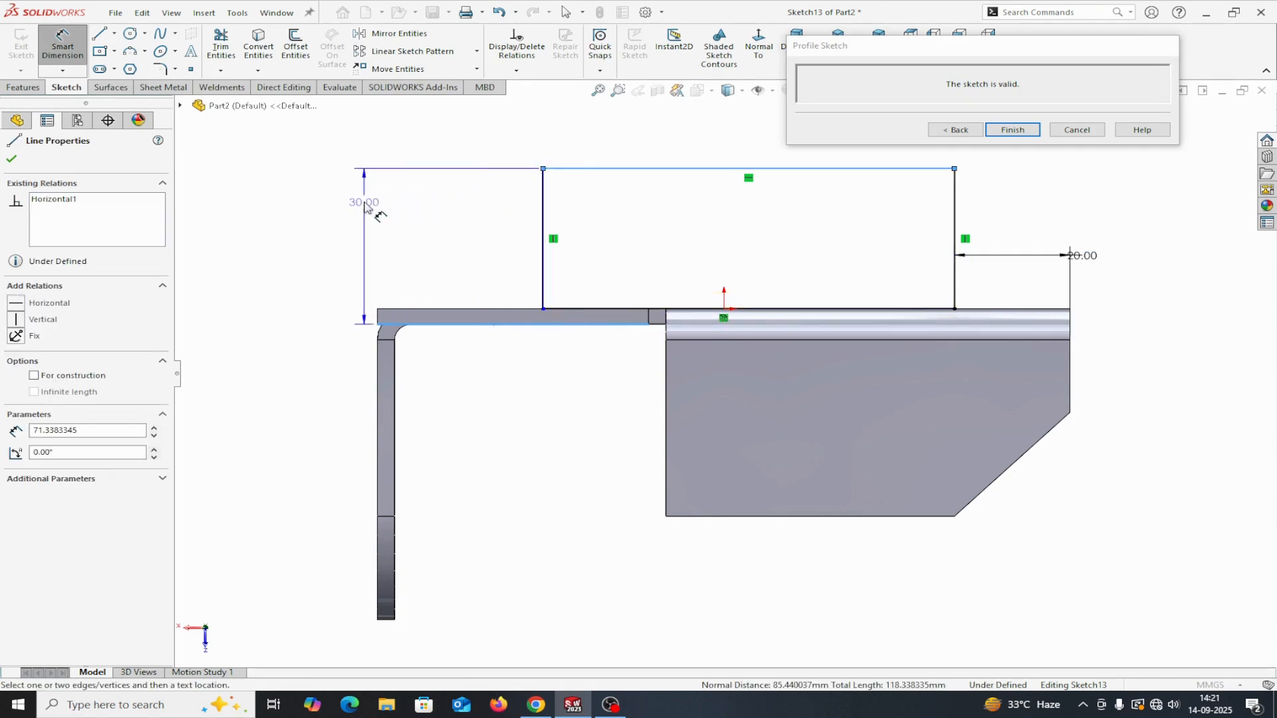
{"action": "left_click", "coordinate": [367, 203]}
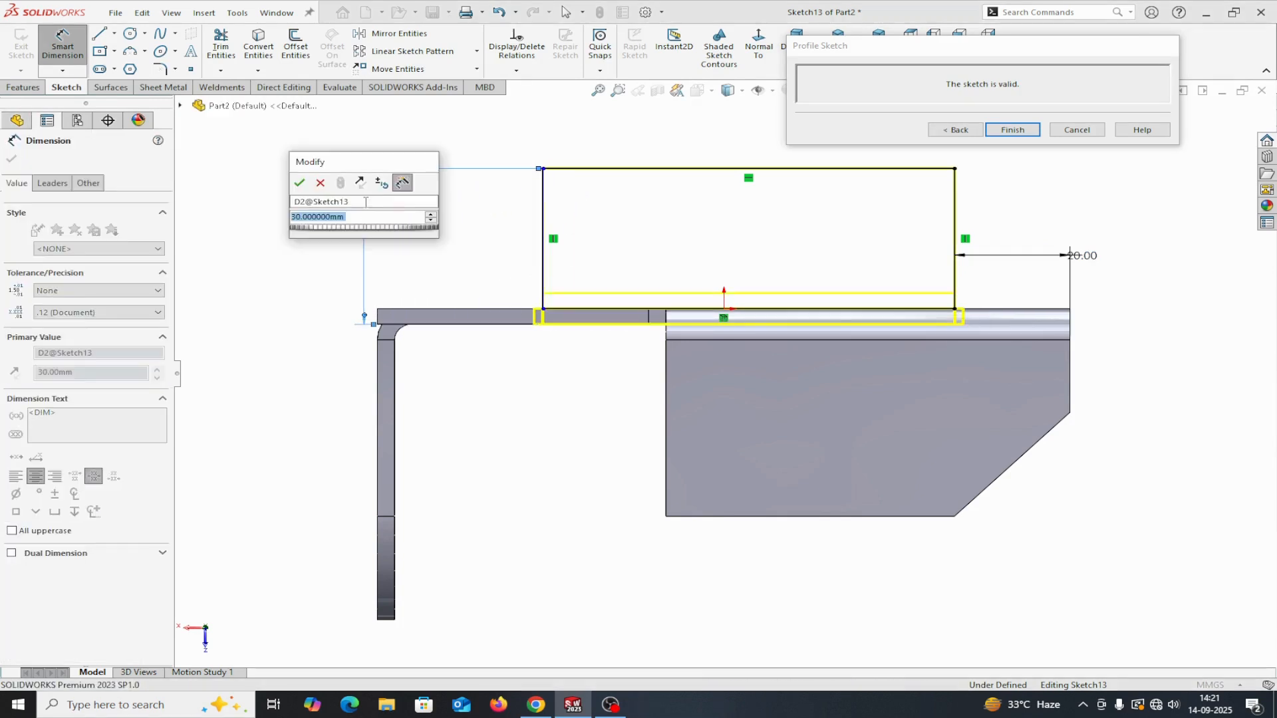
{"action": "left_click", "coordinate": [299, 183]}
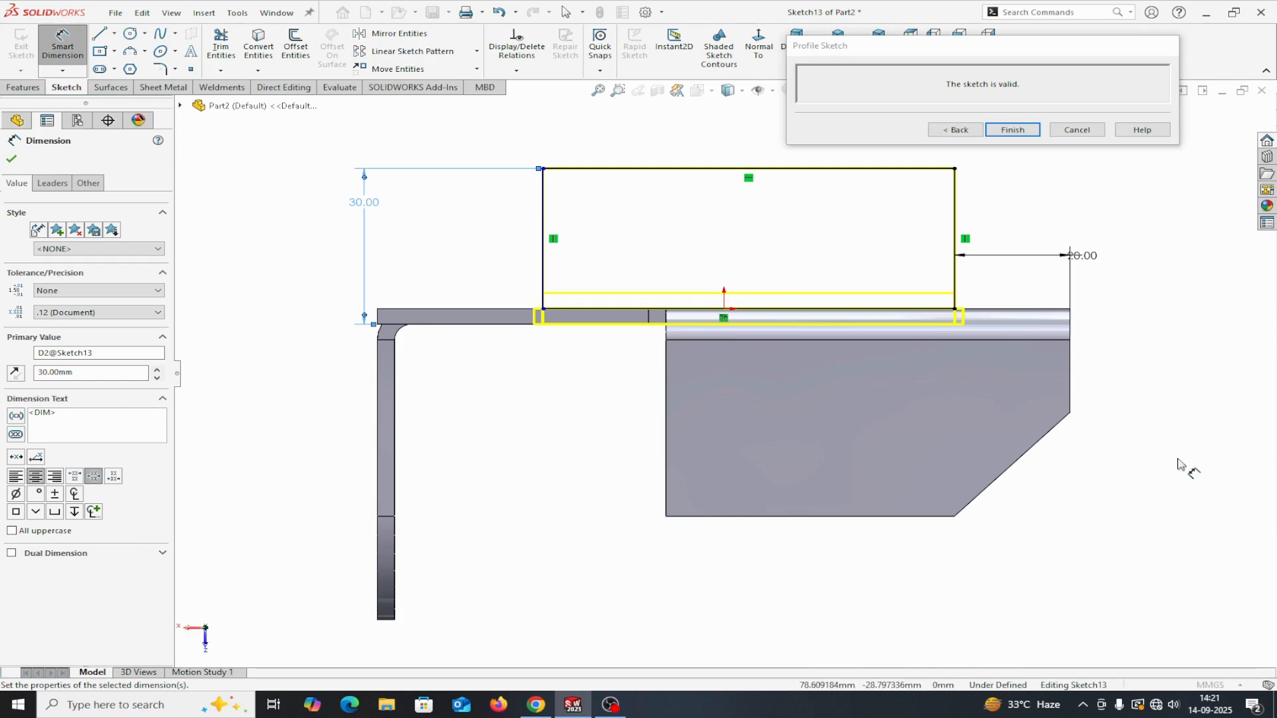
{"action": "left_click", "coordinate": [11, 159]}
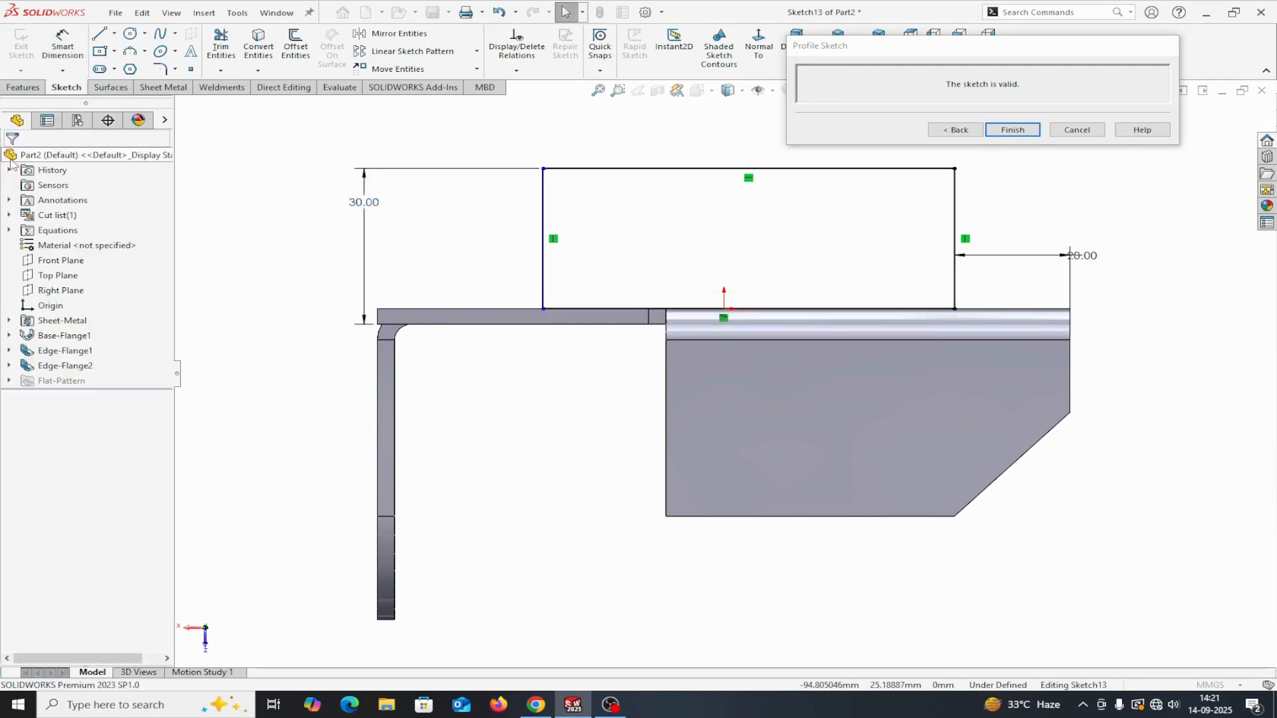
Step: Dimension the gap between the profile's other end line and the base end at the round-topped flange as 25 mm
{"action": "left_click", "coordinate": [114, 35]}
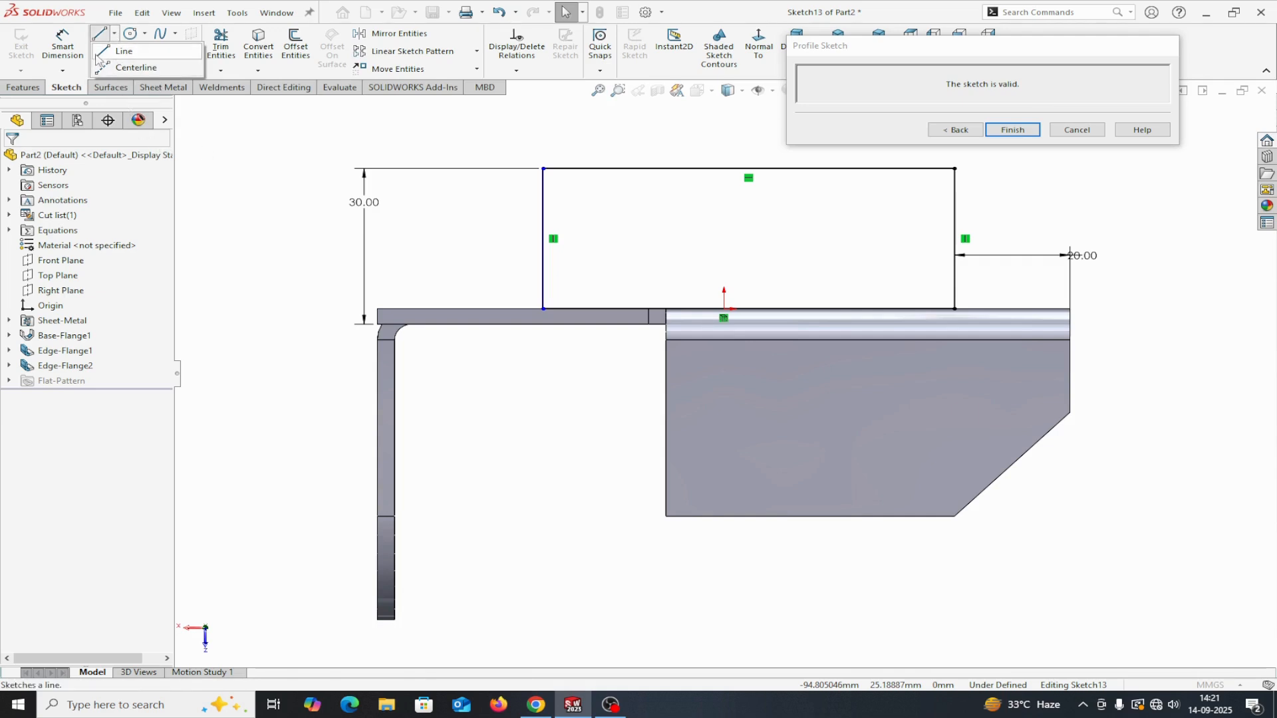
{"action": "left_click", "coordinate": [62, 46]}
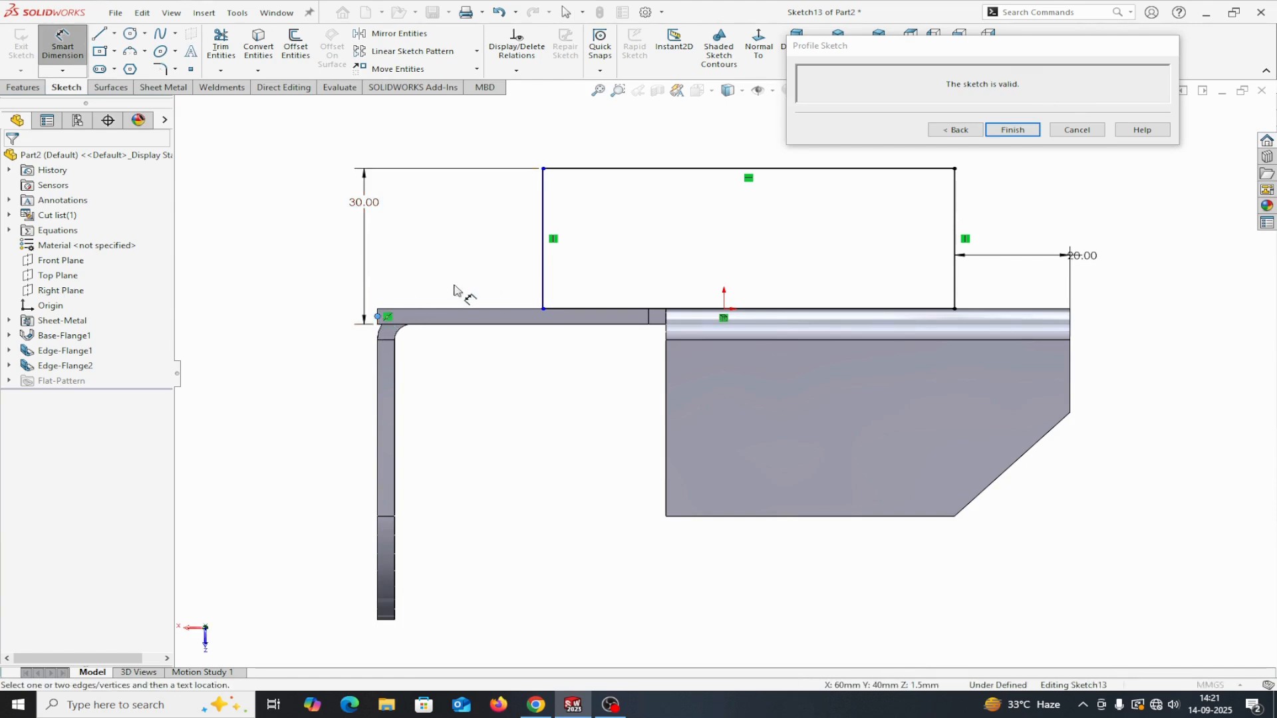
{"action": "left_click", "coordinate": [377, 316]}
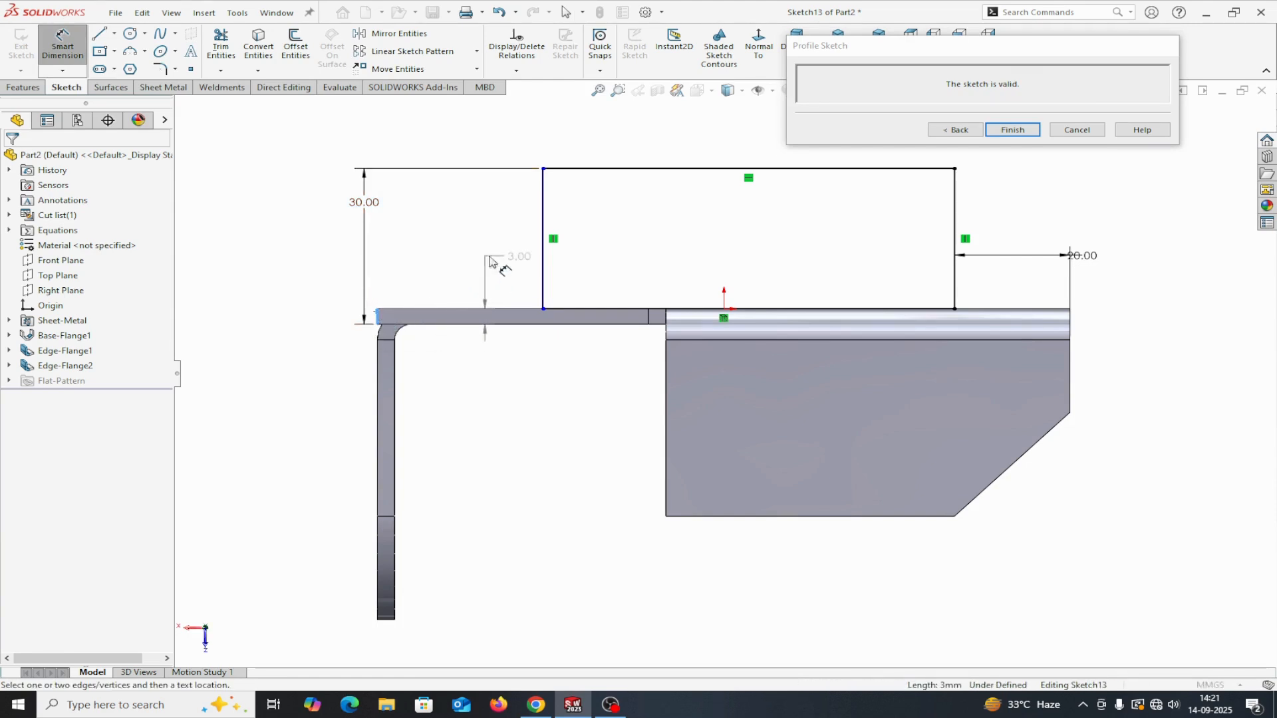
{"action": "left_click", "coordinate": [544, 271]}
{"action": "left_click", "coordinate": [473, 256]}
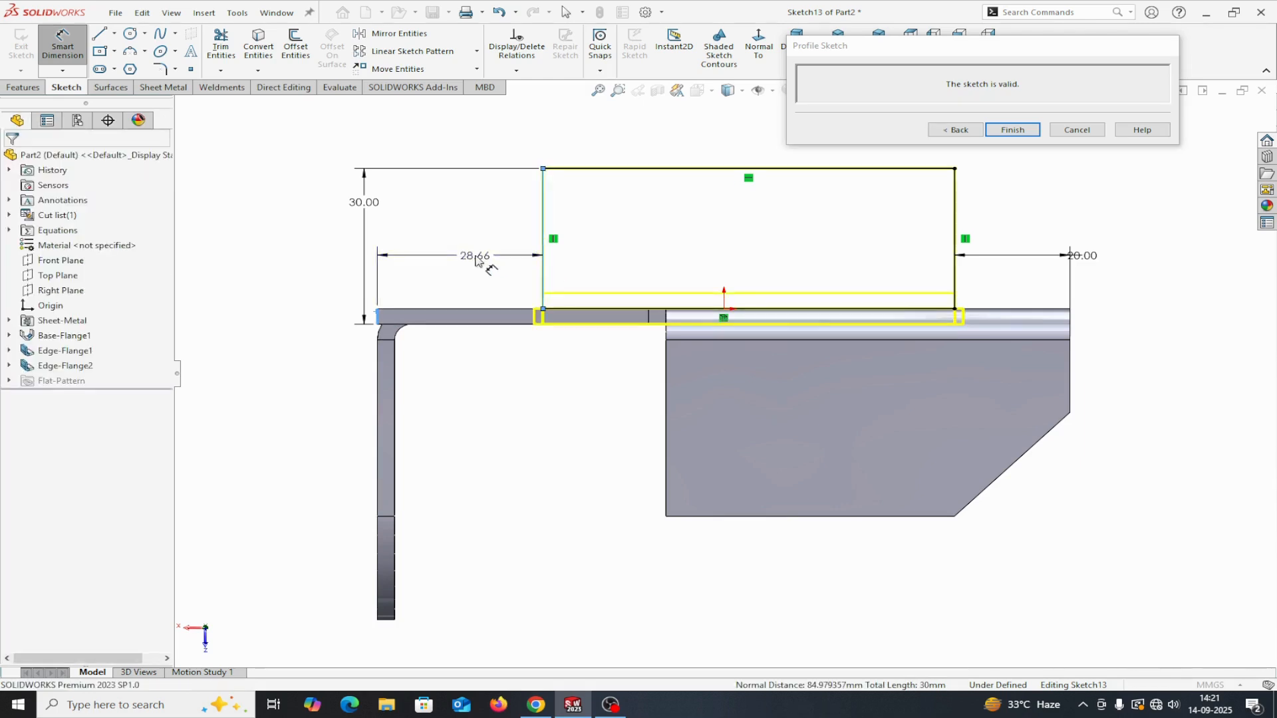
{"action": "type", "text": "25"}
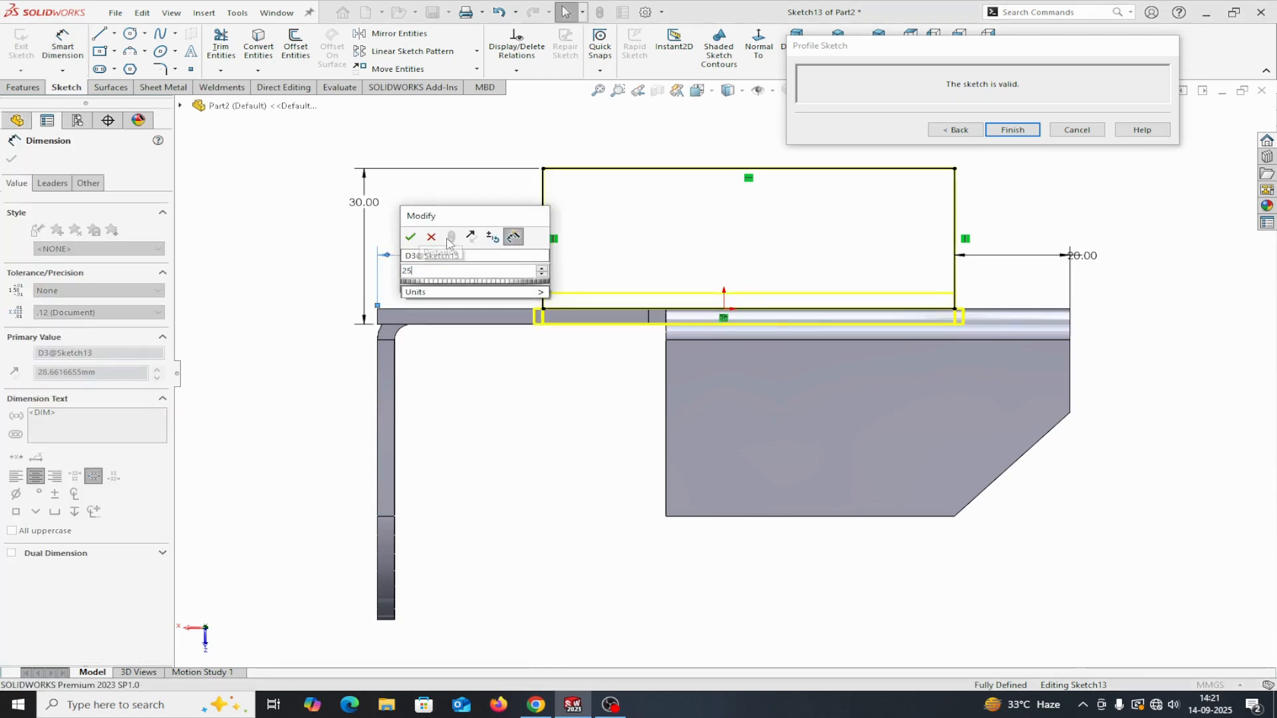
{"action": "left_click", "coordinate": [410, 239]}
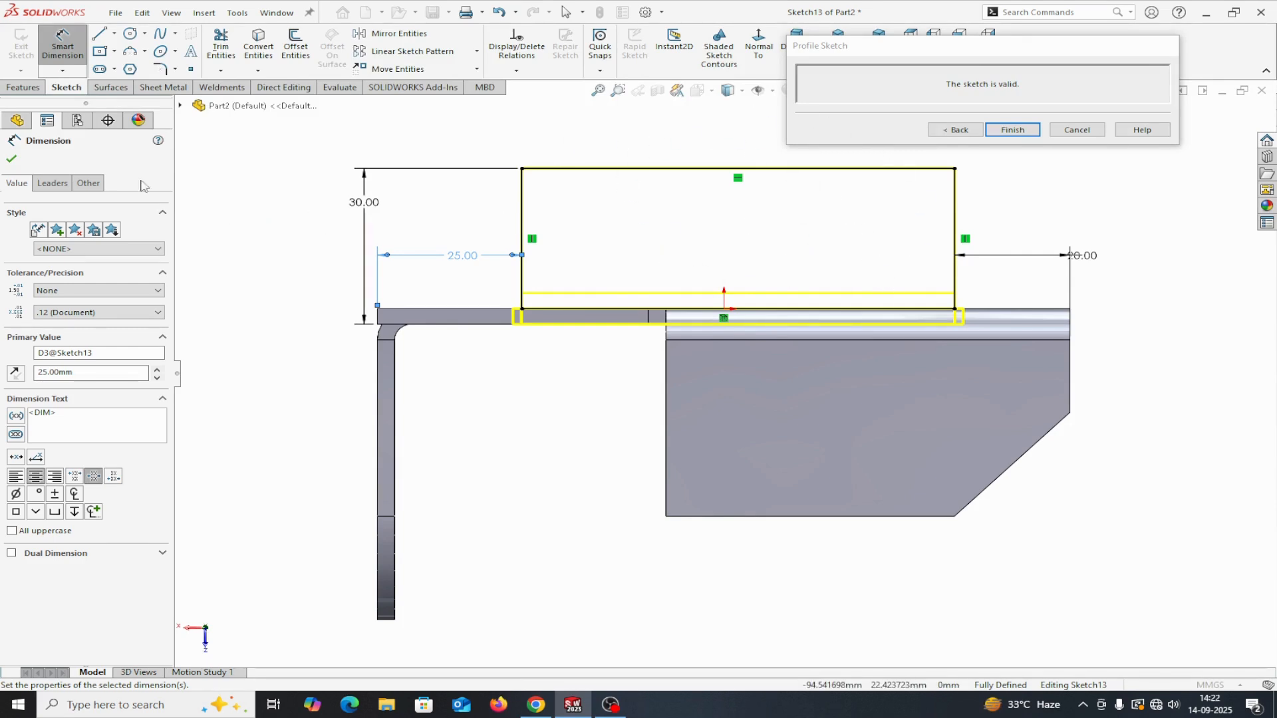
{"action": "left_click", "coordinate": [13, 159]}
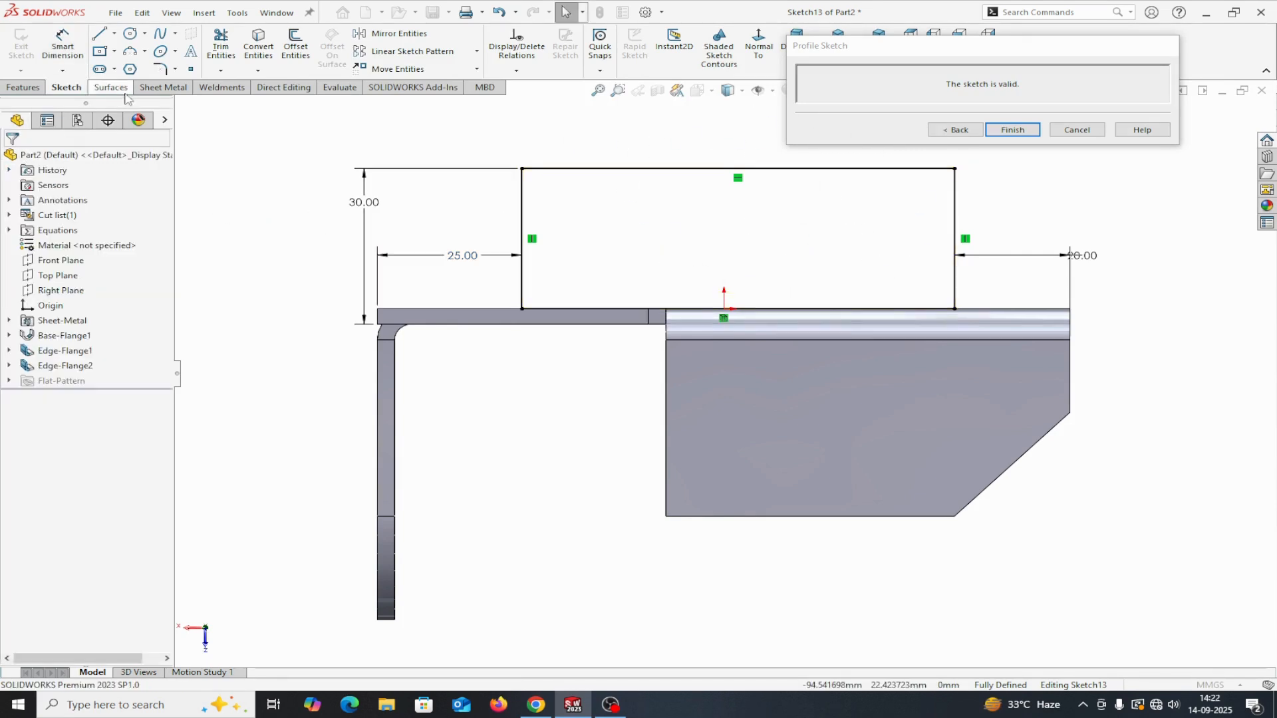
Step: Sketch a circle about 5.8 mm in diameter inside the flange profile, in line with the origin
{"action": "left_click", "coordinate": [130, 33]}
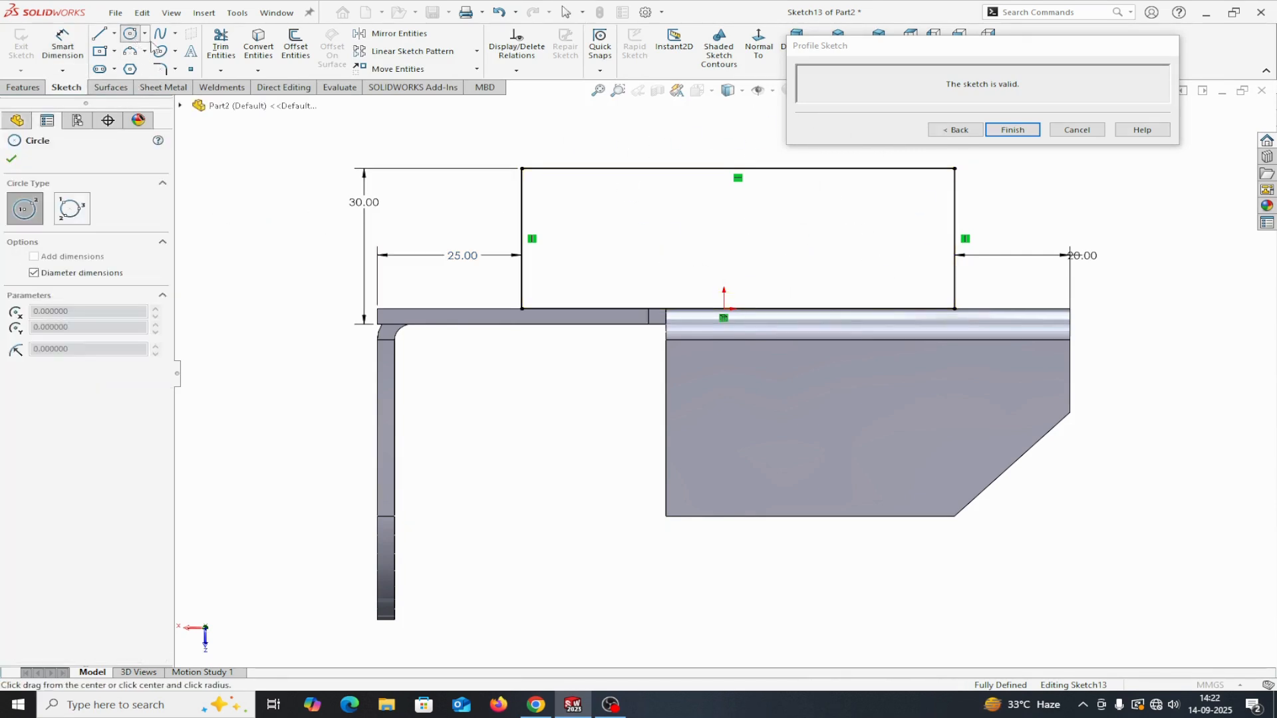
{"action": "left_click", "coordinate": [724, 222]}
{"action": "left_click", "coordinate": [738, 230]}
{"action": "right_click", "coordinate": [738, 230]}
{"action": "left_click", "coordinate": [741, 230]}
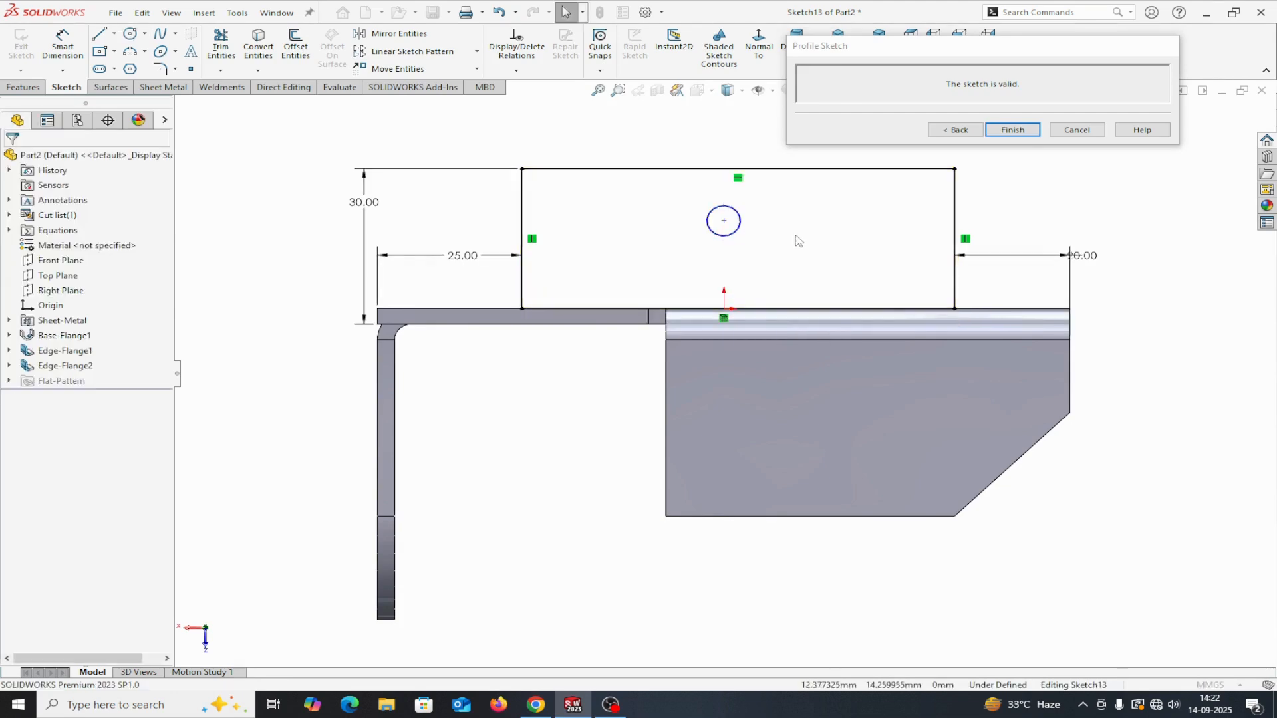
Step: Dimension the circle inside the flange profile with a diameter of 8 mm
{"action": "left_click", "coordinate": [63, 45]}
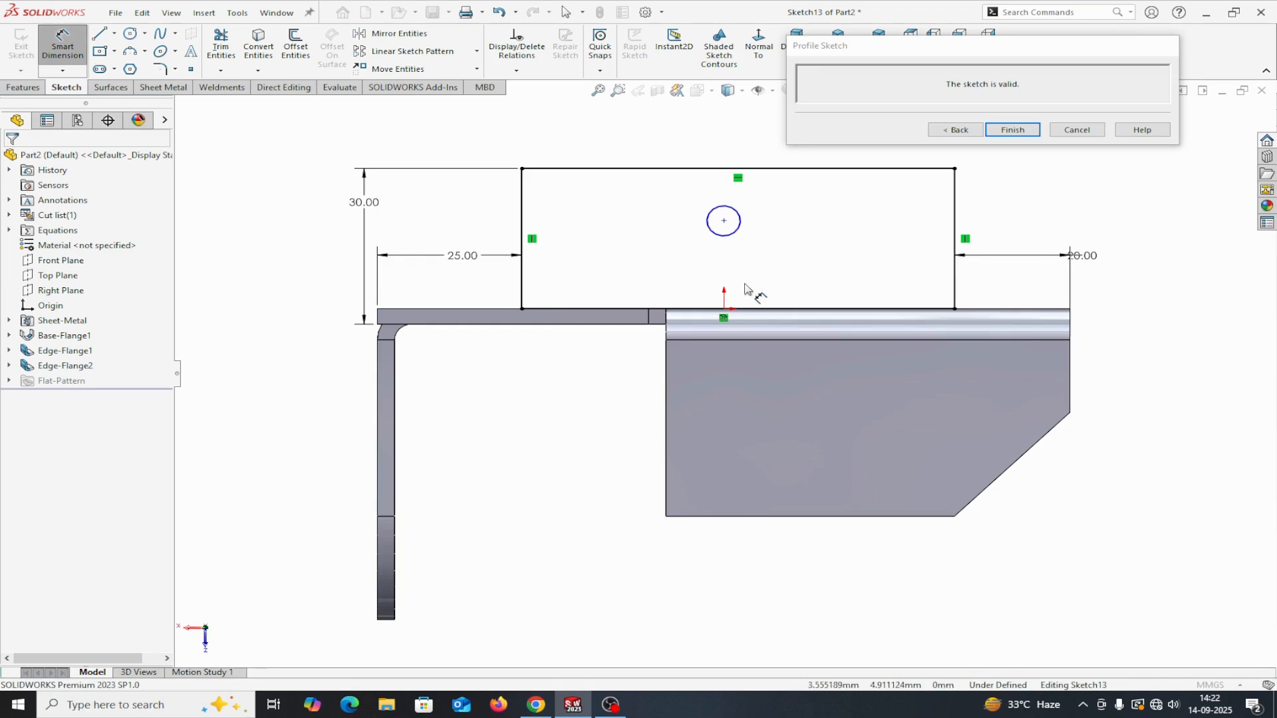
{"action": "left_click", "coordinate": [738, 234]}
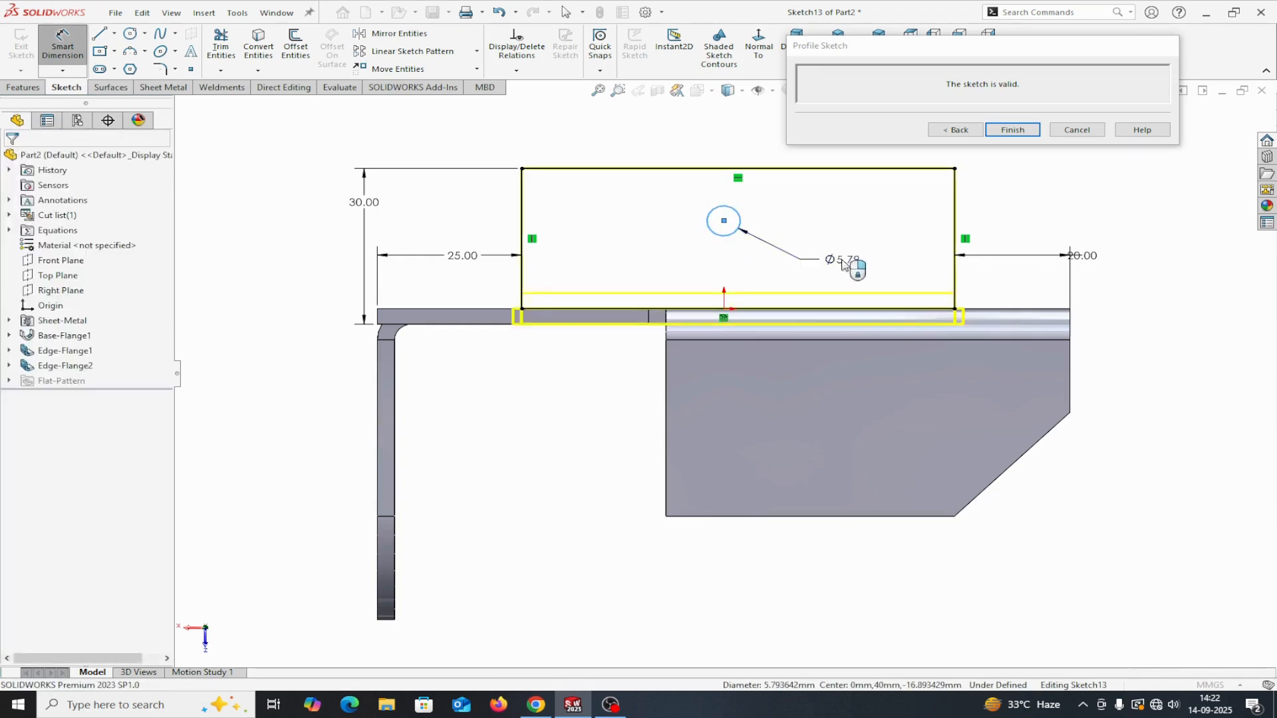
{"action": "left_click", "coordinate": [843, 265]}
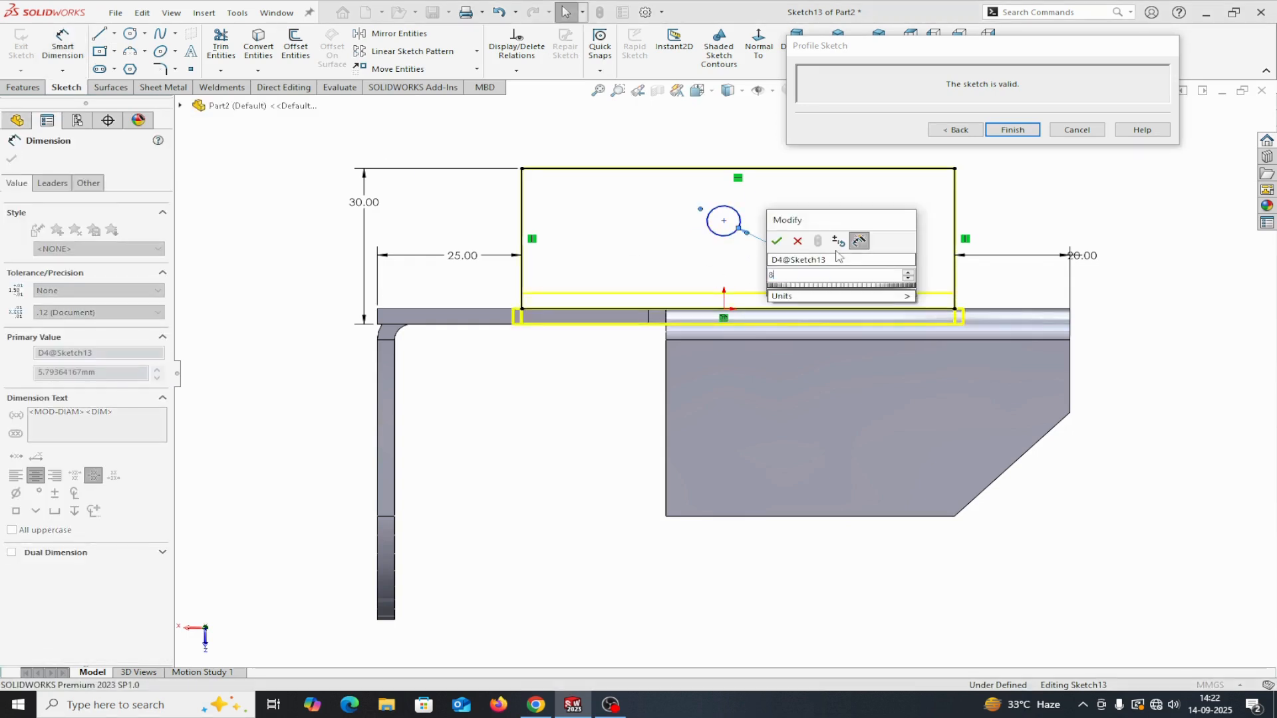
{"action": "left_click", "coordinate": [776, 241]}
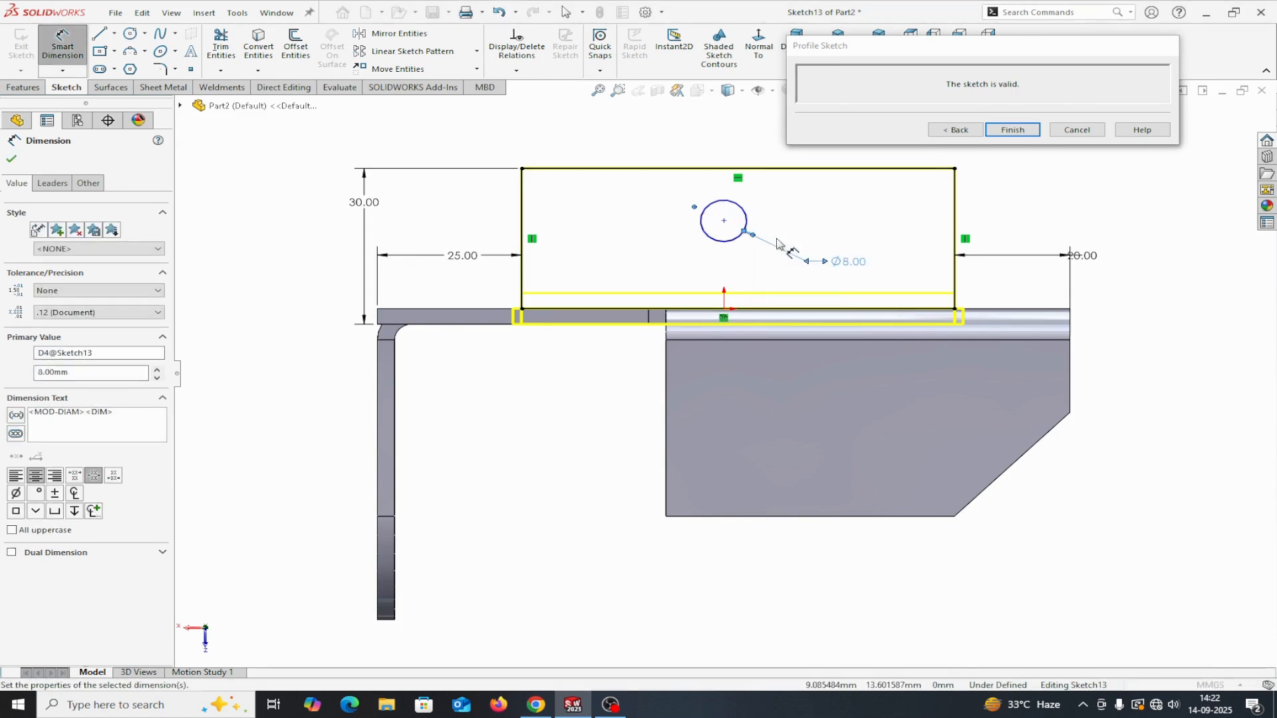
Step: Dimension the circle's center at 35 mm from the profile's end line nearest the round-topped flange
{"action": "left_click", "coordinate": [521, 224]}
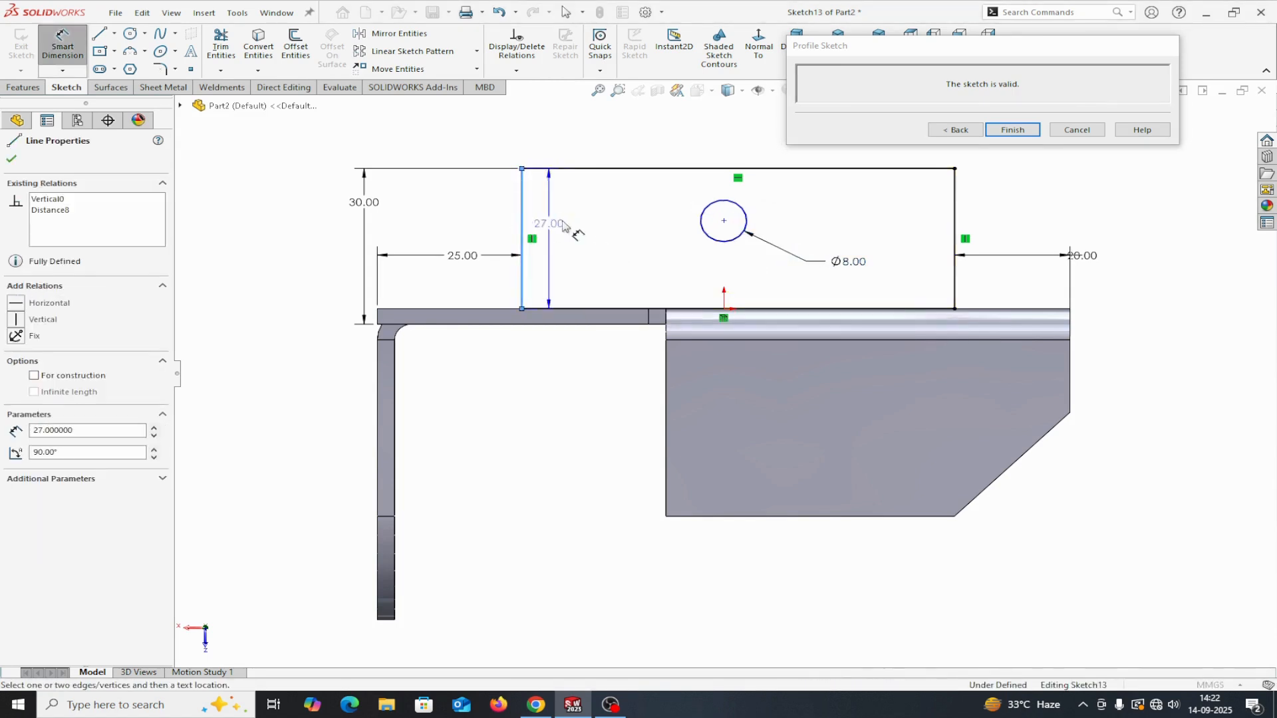
{"action": "left_click", "coordinate": [723, 222]}
{"action": "left_click", "coordinate": [657, 217]}
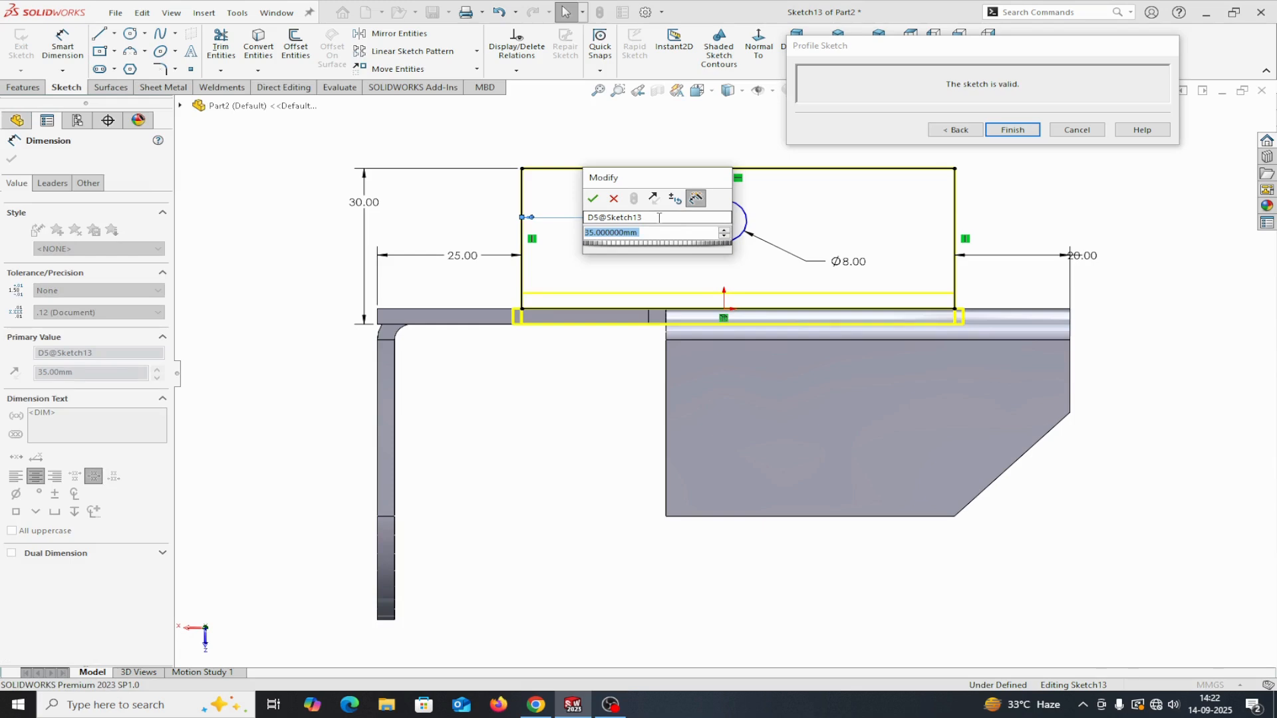
{"action": "type", "text": "35"}
{"action": "left_click", "coordinate": [594, 198]}
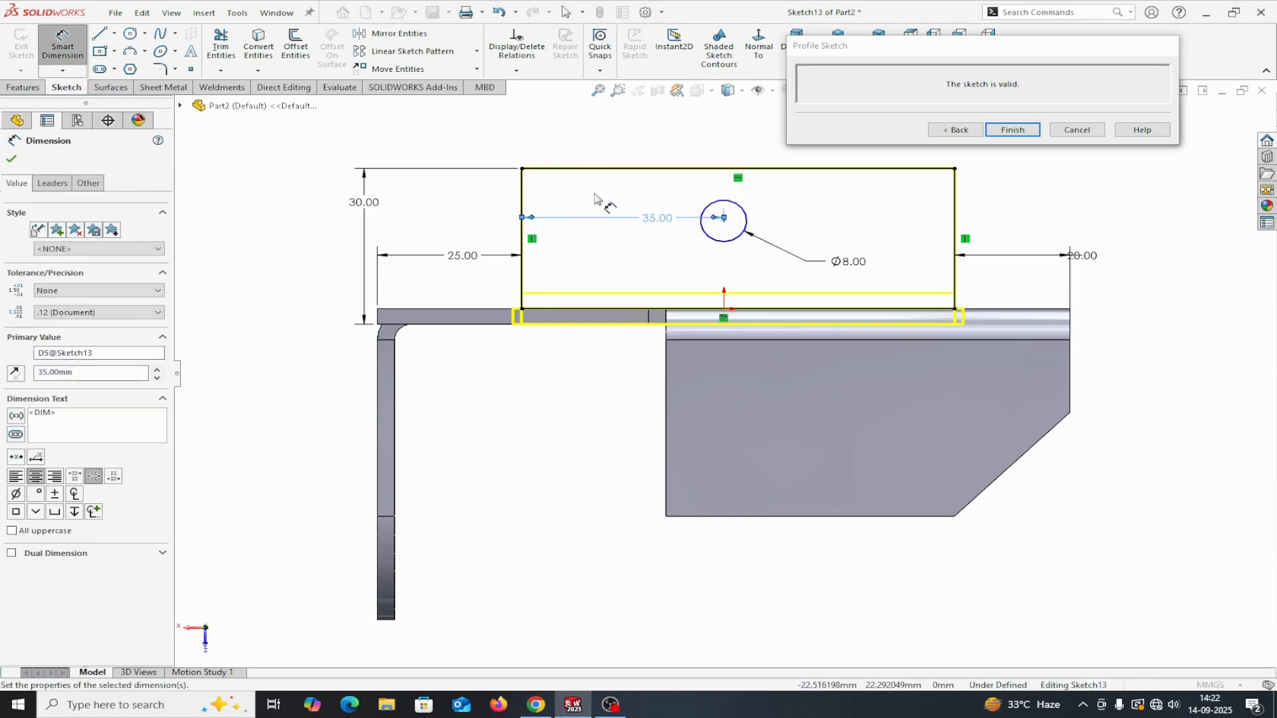
Step: Dimension the circle's center at 10 mm from the profile's outer line and end dimensioning
{"action": "left_click", "coordinate": [724, 220]}
{"action": "left_click", "coordinate": [715, 169]}
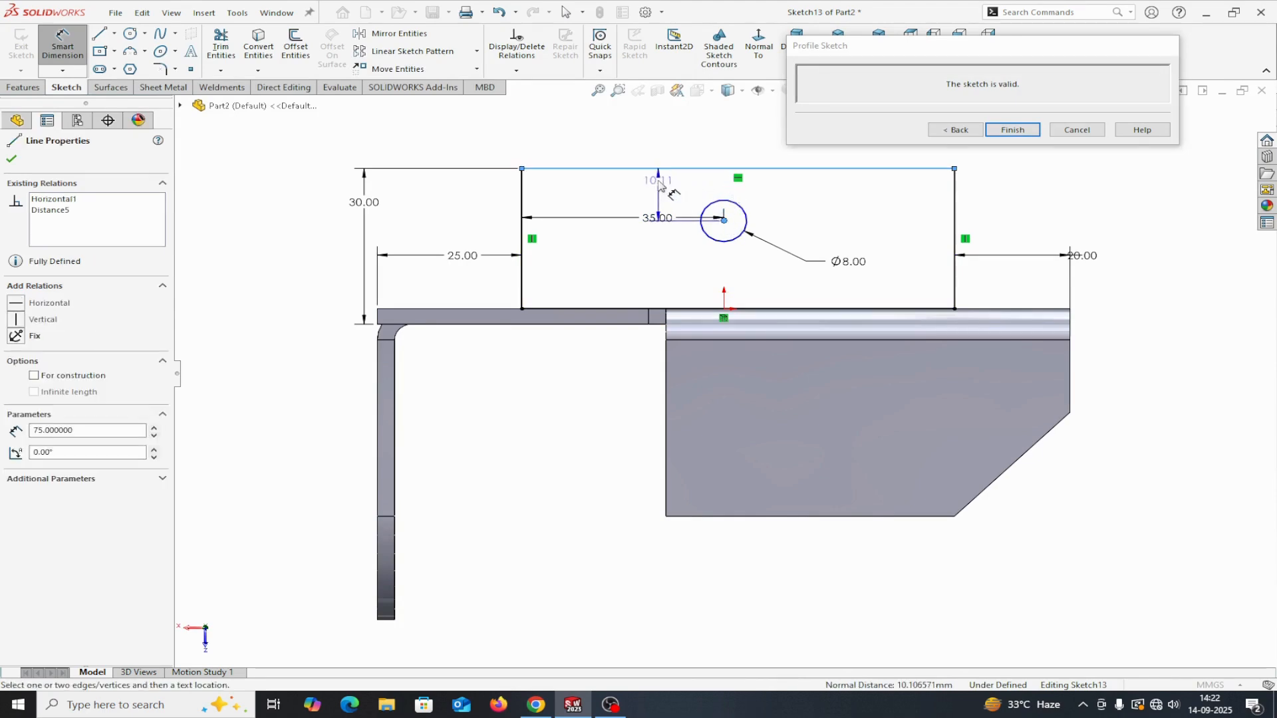
{"action": "left_click", "coordinate": [630, 186]}
{"action": "type", "text": "10"}
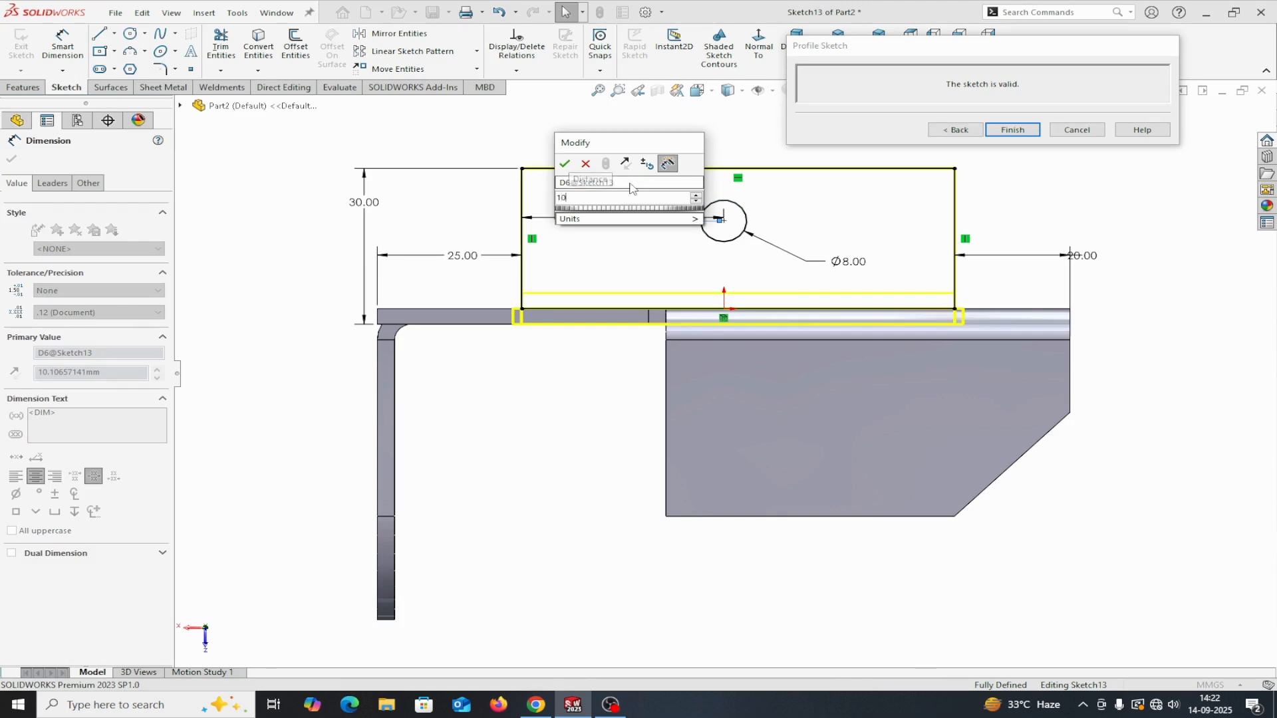
{"action": "left_click", "coordinate": [565, 164]}
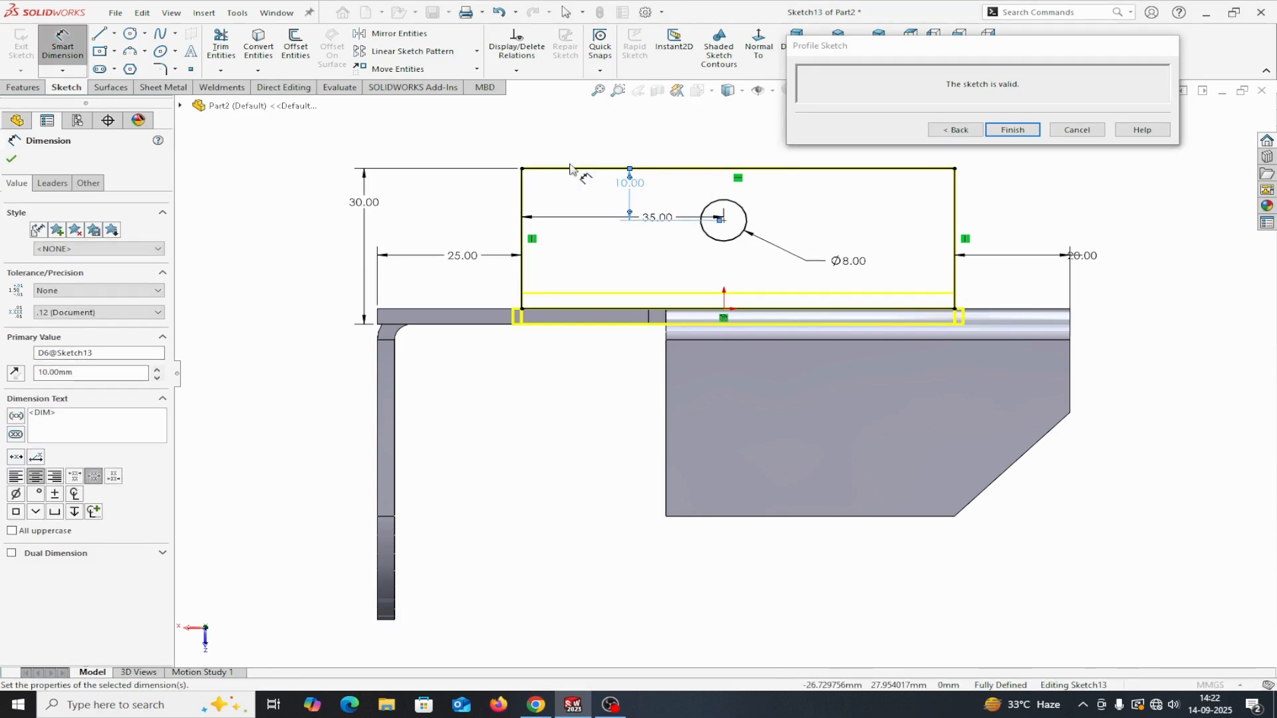
{"action": "left_click", "coordinate": [11, 160]}
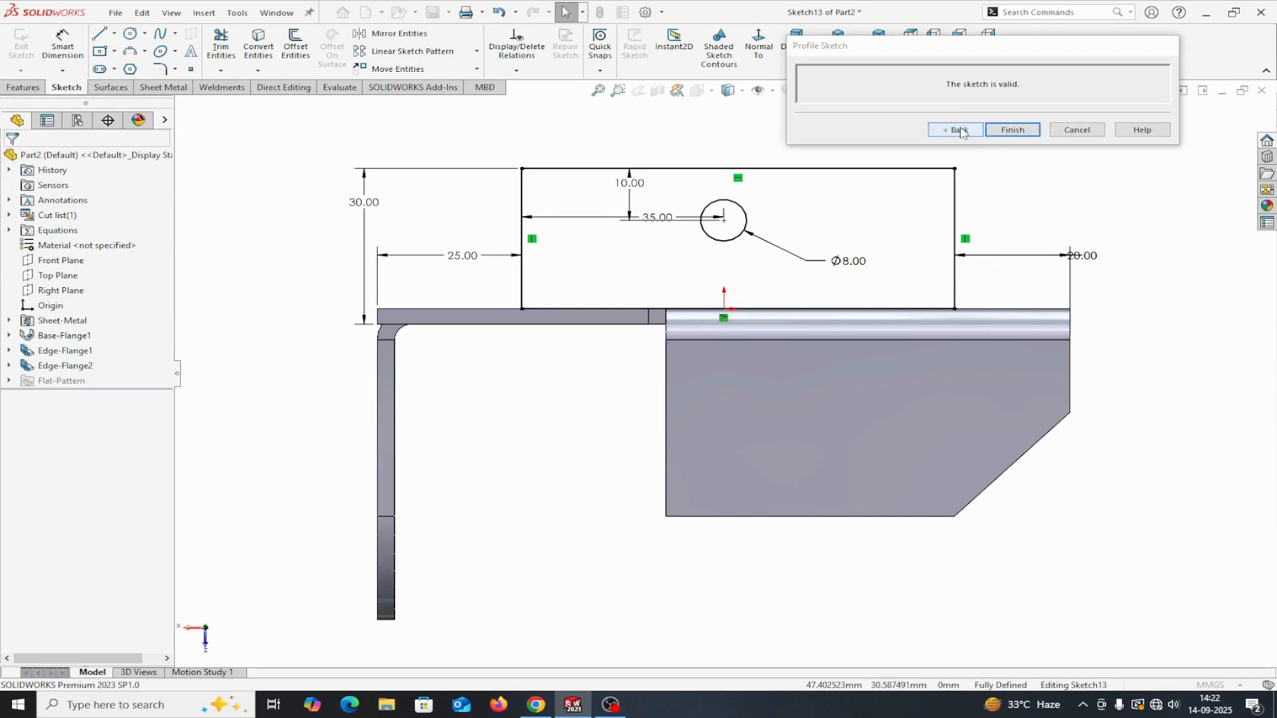
Step: Finish the flange profile and create the edge flange with a custom rectangular relief at a ratio of 0.5
{"action": "left_click", "coordinate": [1027, 135]}
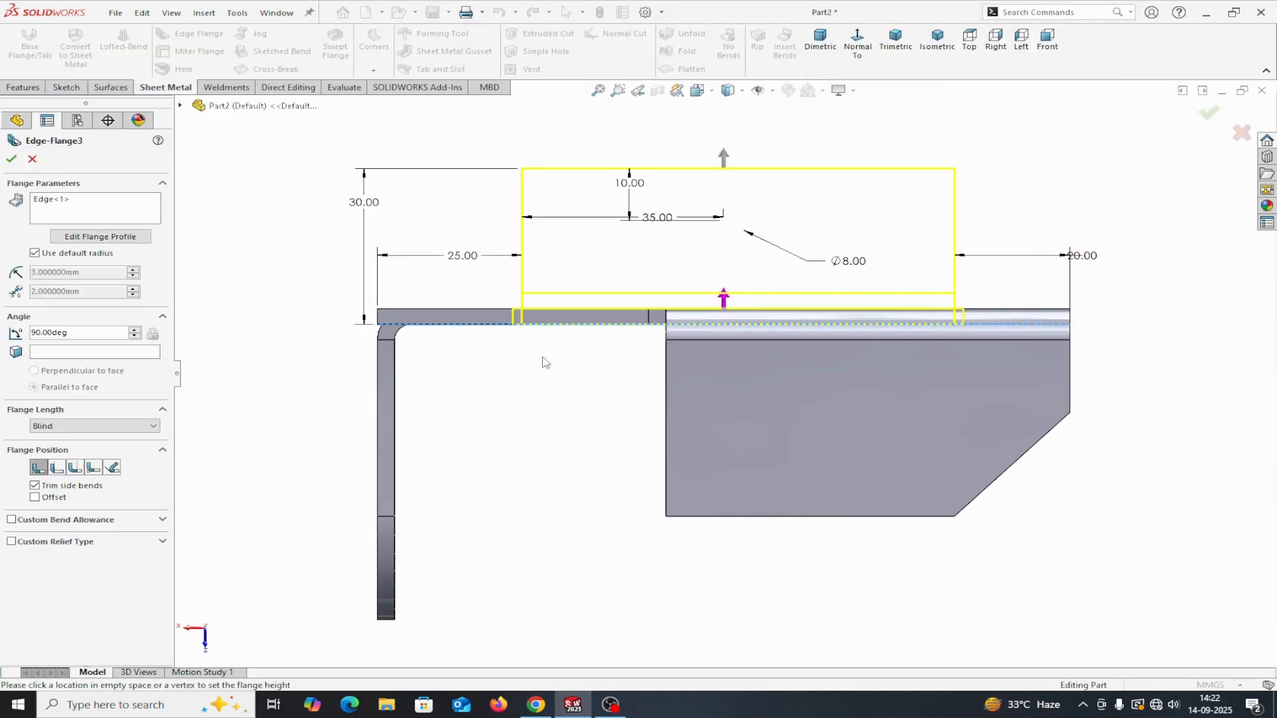
{"action": "left_click", "coordinate": [12, 542]}
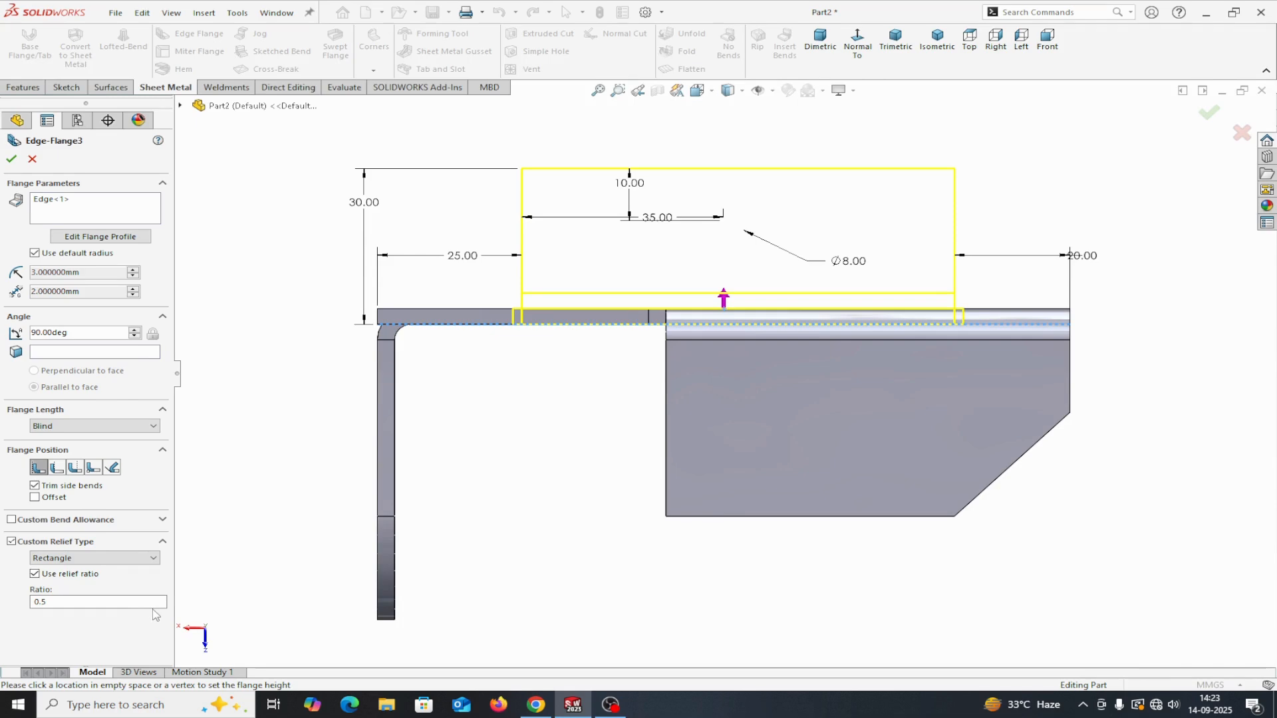
{"action": "left_click", "coordinate": [11, 161]}
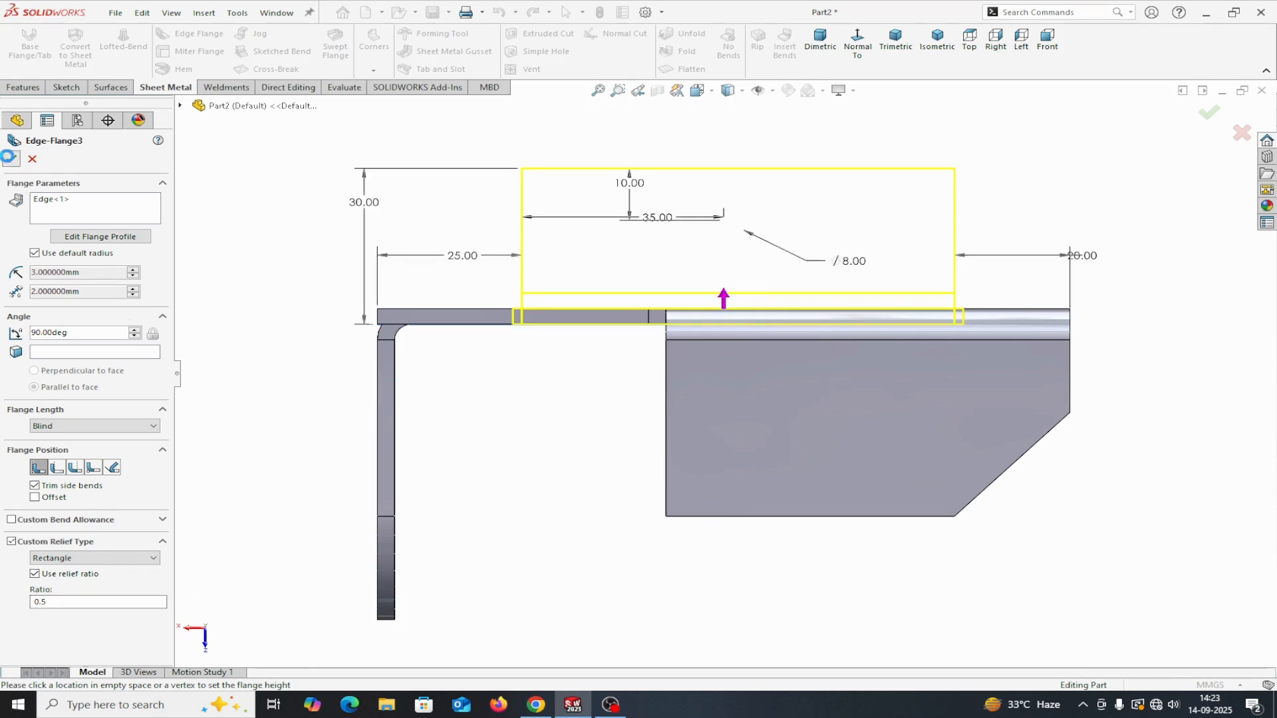
Step: Measure the short inner side edge of the relief notch beside the flange with the hole, and clear the selection
{"action": "middle_click_drag", "start_coordinate": [564, 465], "coordinate": [579, 521]}
{"action": "scroll", "coordinate": [559, 340], "scroll_direction": "down", "scroll_amount": 5}
{"action": "scroll", "coordinate": [487, 245], "scroll_direction": "down", "scroll_amount": 2}
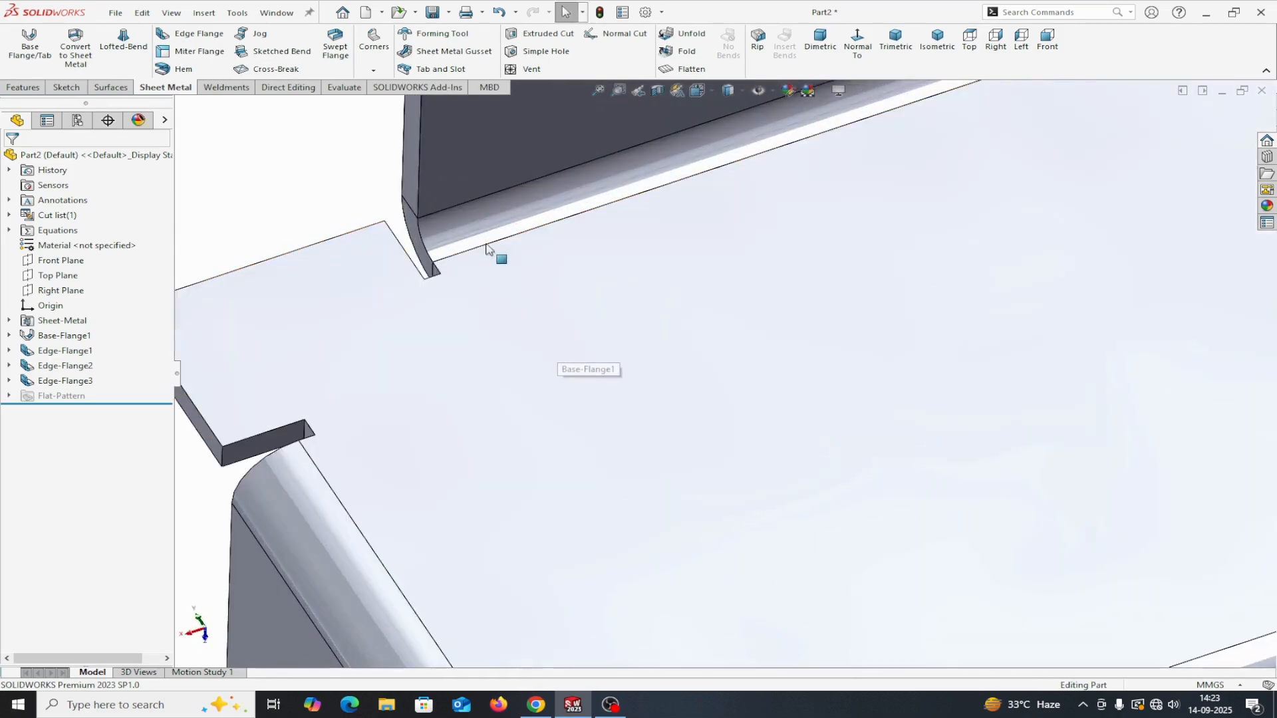
{"action": "scroll", "coordinate": [488, 248], "scroll_direction": "up", "scroll_amount": 2}
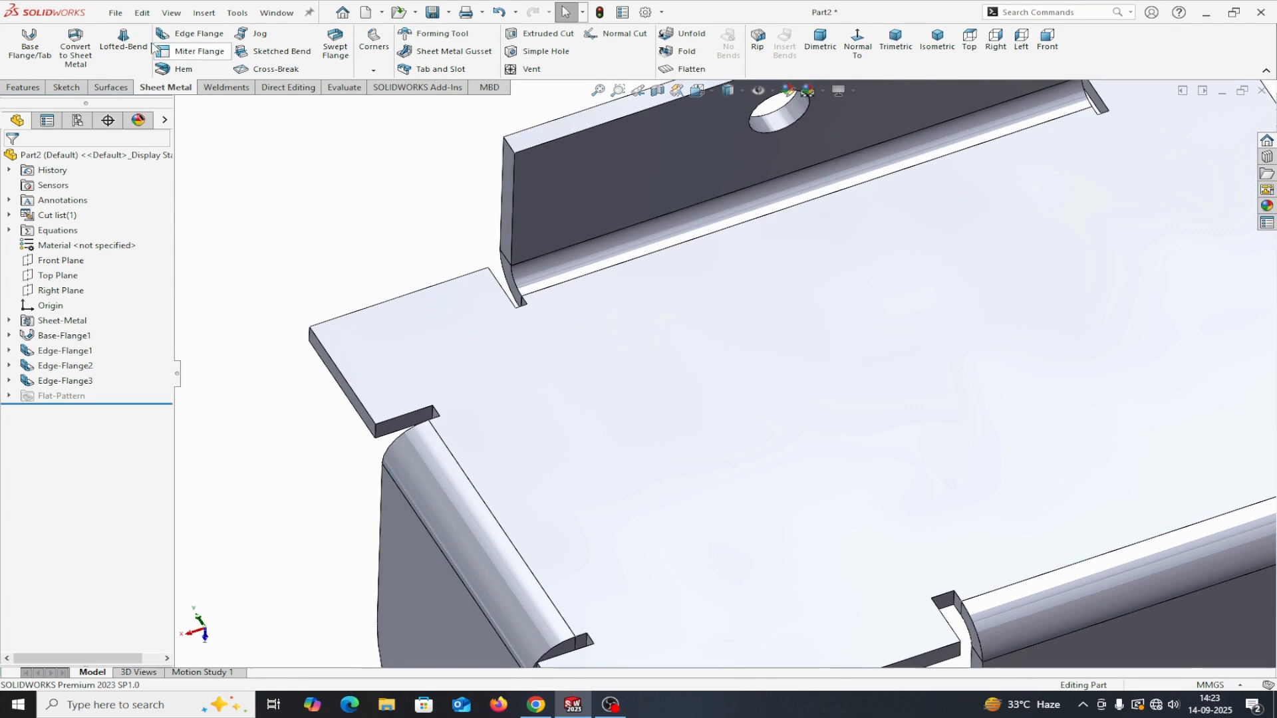
{"action": "left_click", "coordinate": [343, 87]}
{"action": "left_click", "coordinate": [119, 40]}
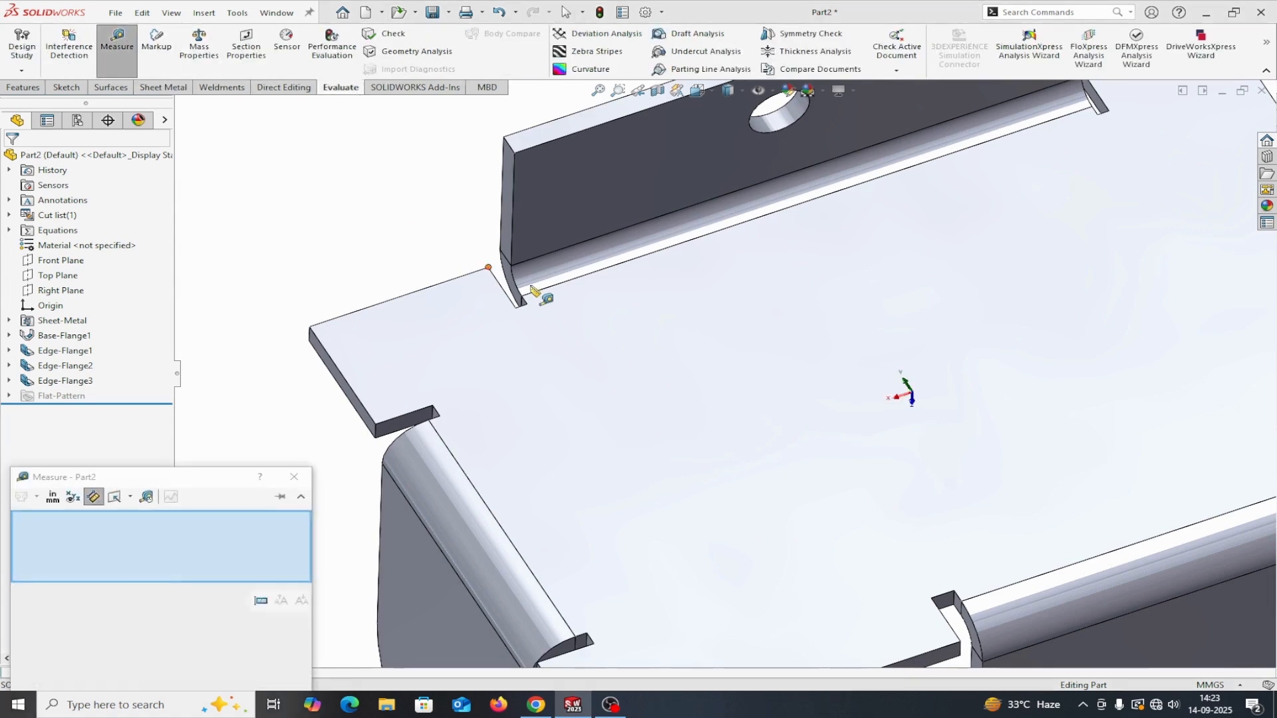
{"action": "scroll", "coordinate": [509, 275], "scroll_direction": "down", "scroll_amount": 3}
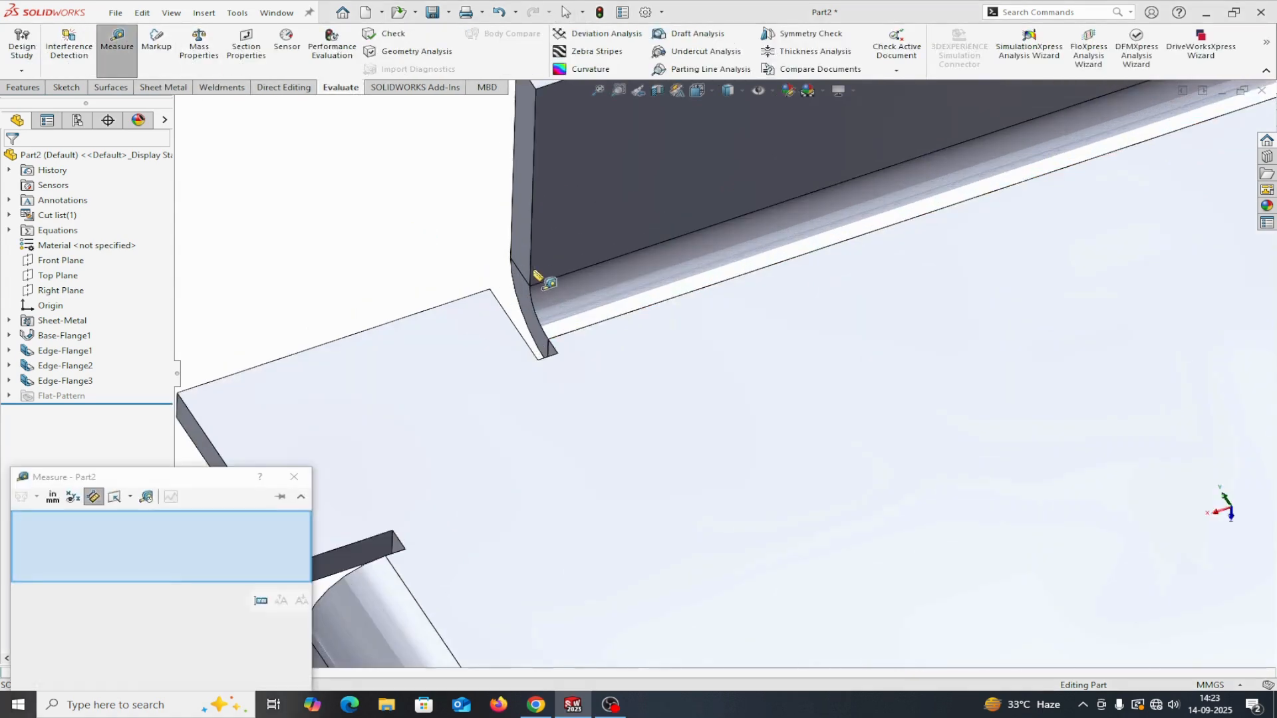
{"action": "left_click", "coordinate": [560, 367]}
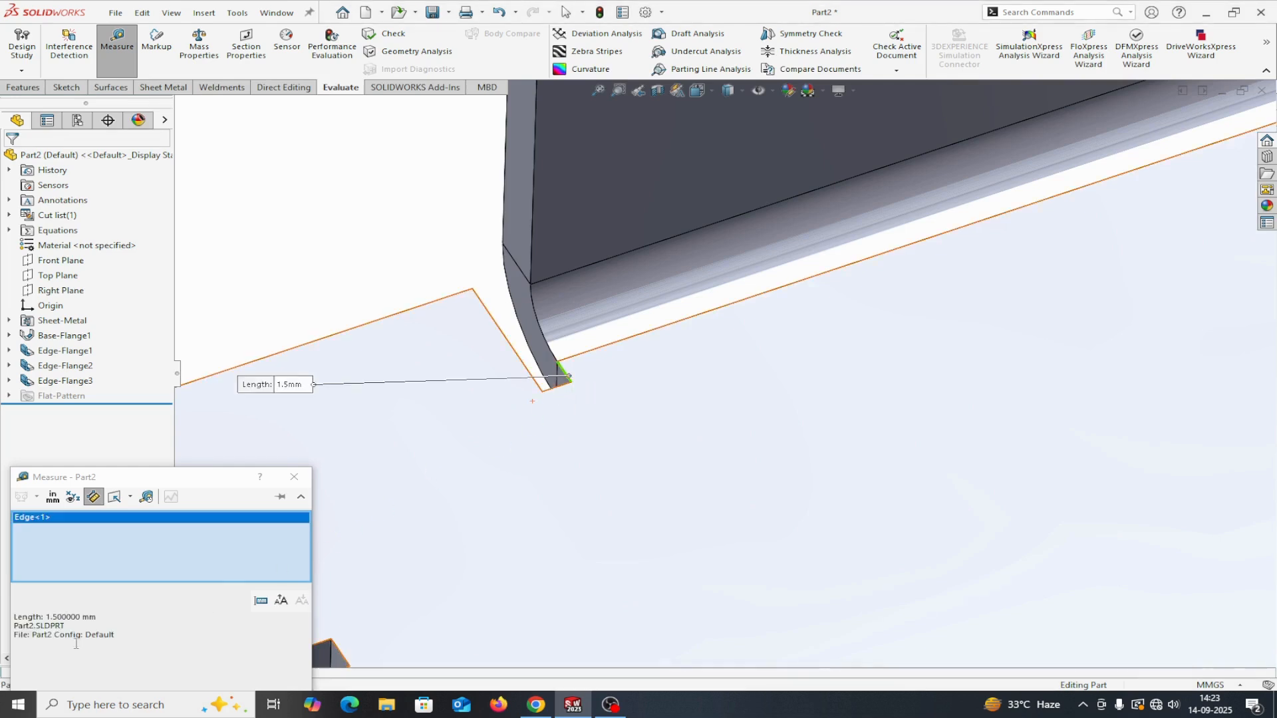
{"action": "right_click", "coordinate": [147, 527]}
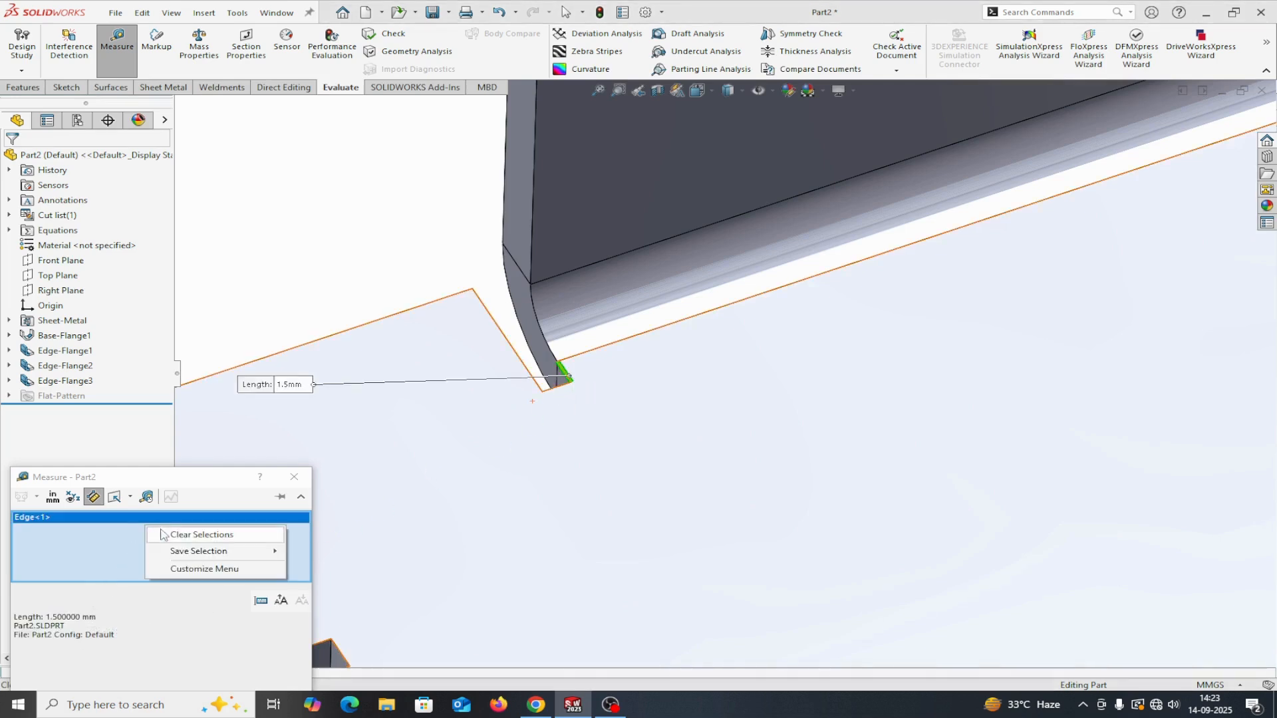
{"action": "left_click", "coordinate": [193, 535]}
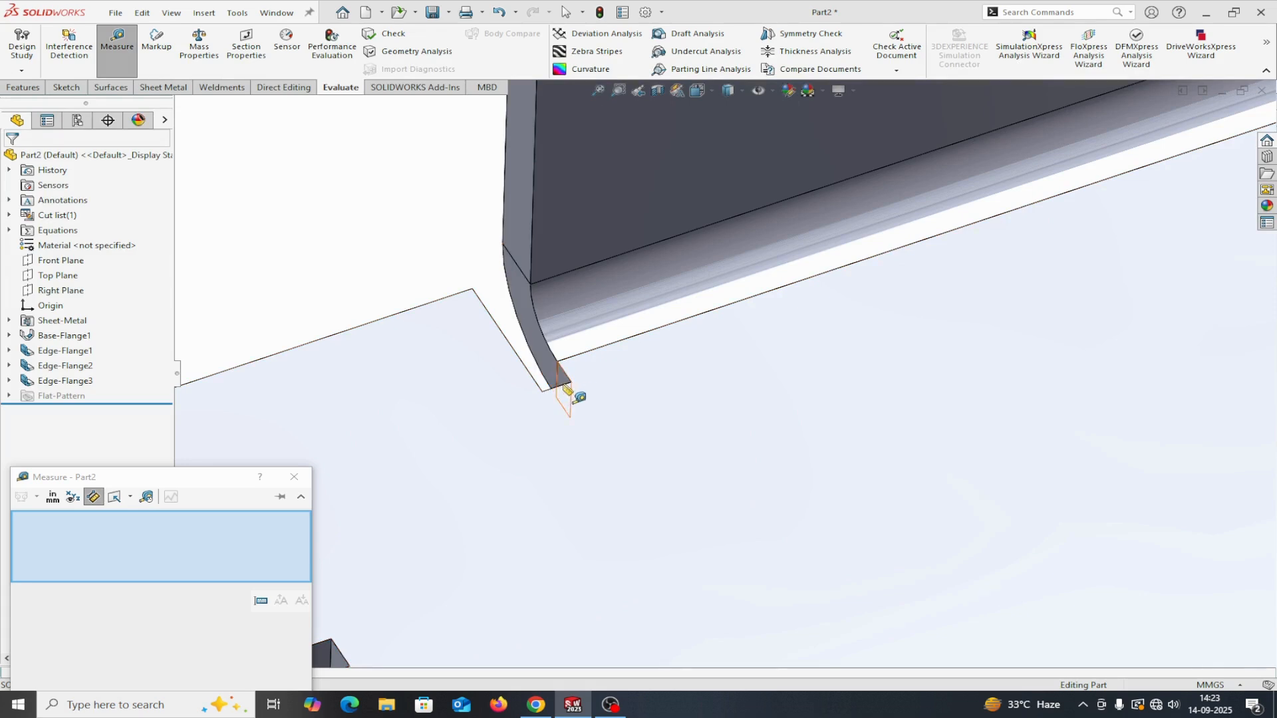
Step: Measure the relief notch's inner side face and the edge across the notch's closed end
{"action": "left_click", "coordinate": [564, 385]}
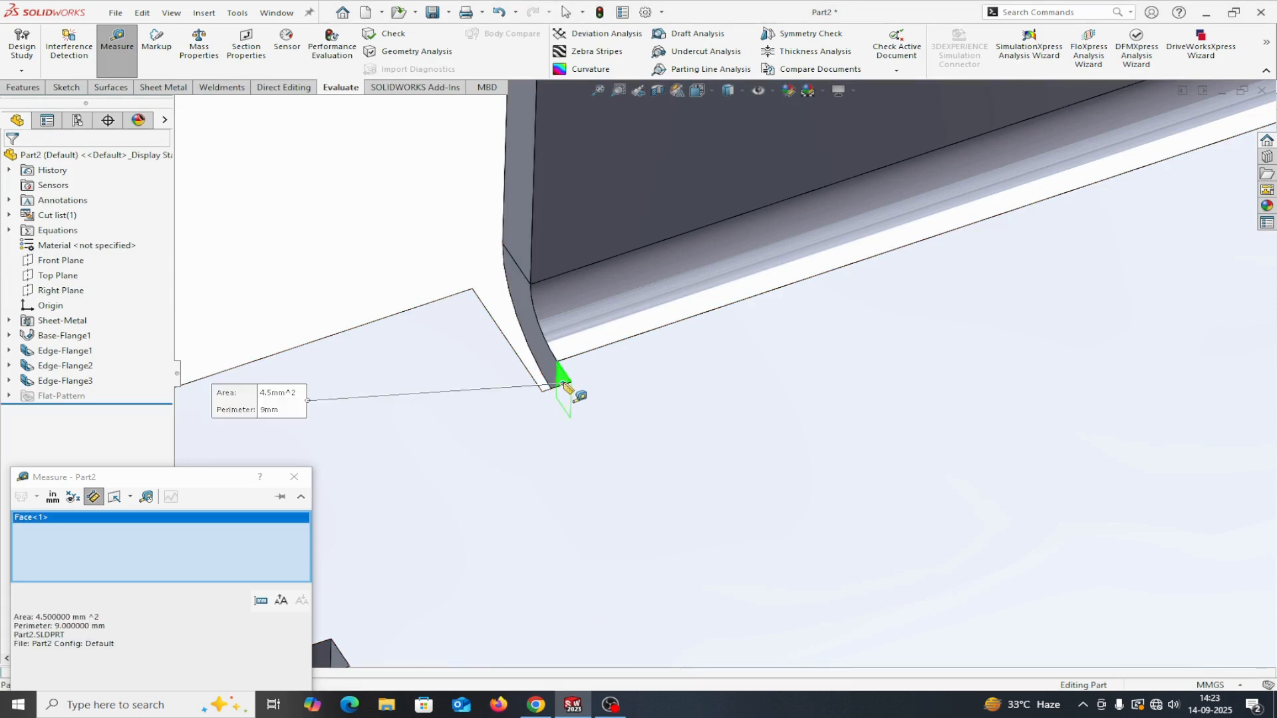
{"action": "right_click", "coordinate": [225, 537]}
{"action": "left_click", "coordinate": [265, 536]}
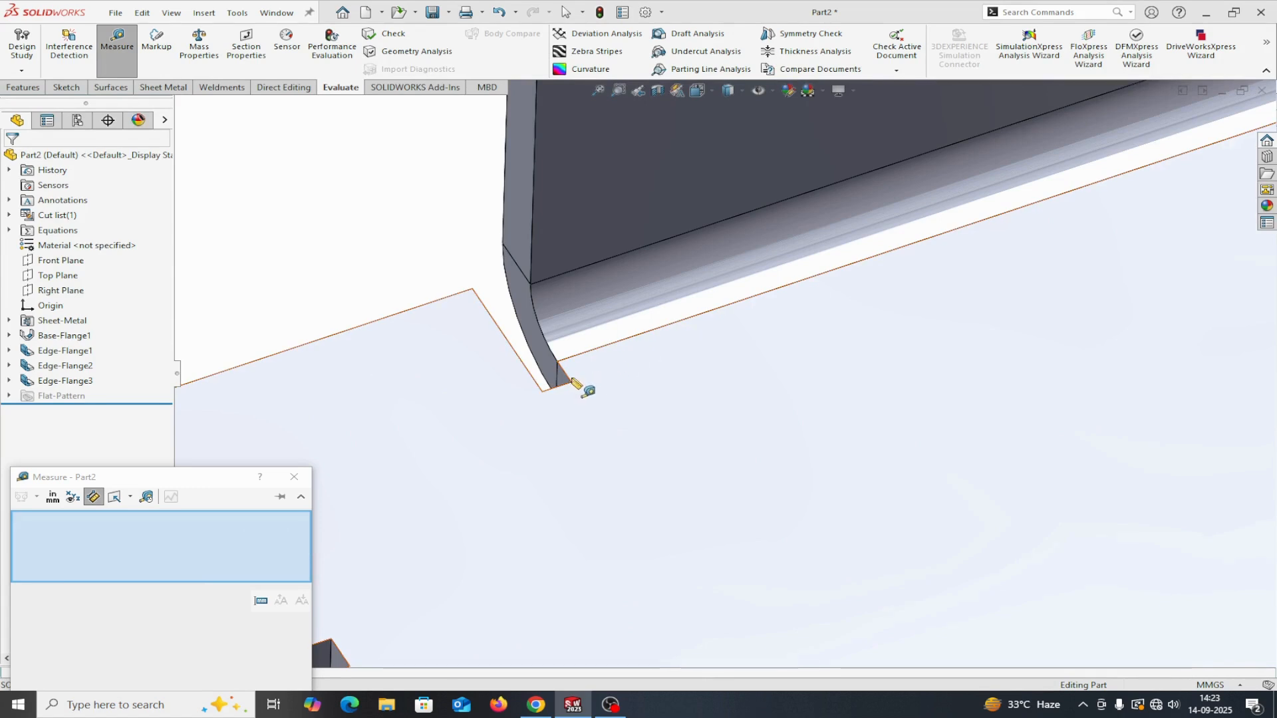
{"action": "scroll", "coordinate": [575, 382], "scroll_direction": "down", "scroll_amount": 5}
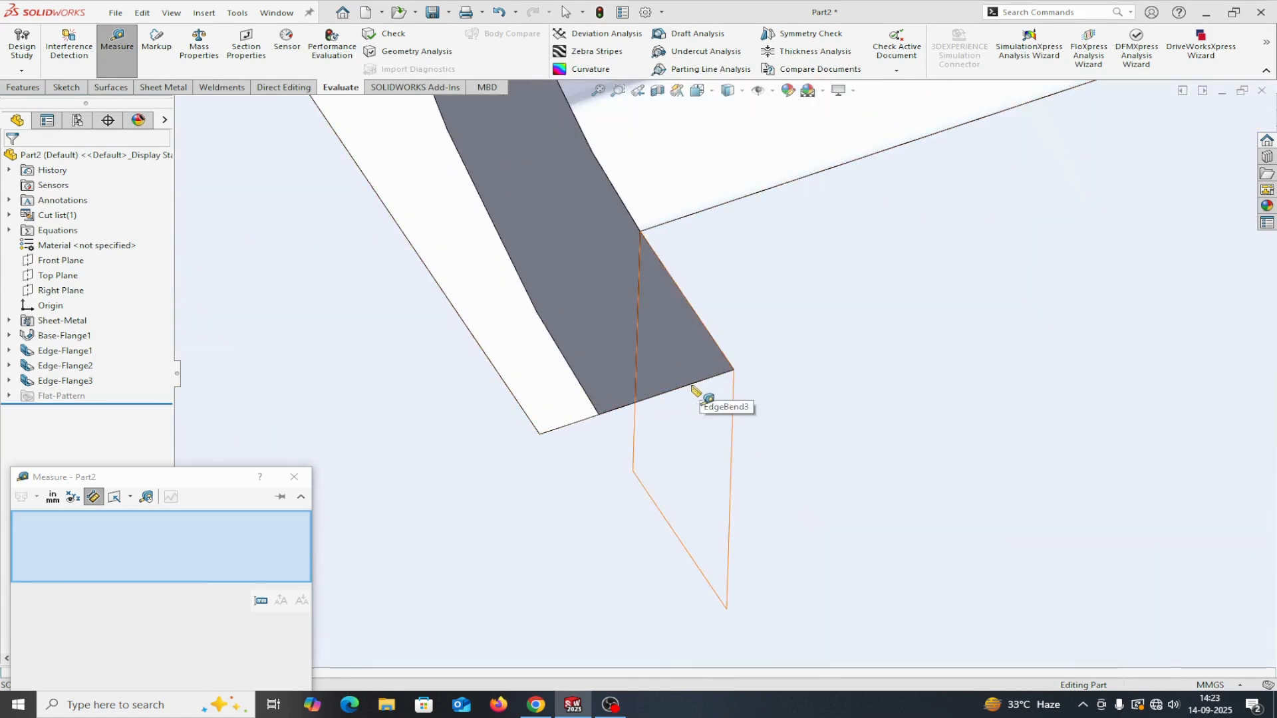
{"action": "left_click", "coordinate": [677, 393]}
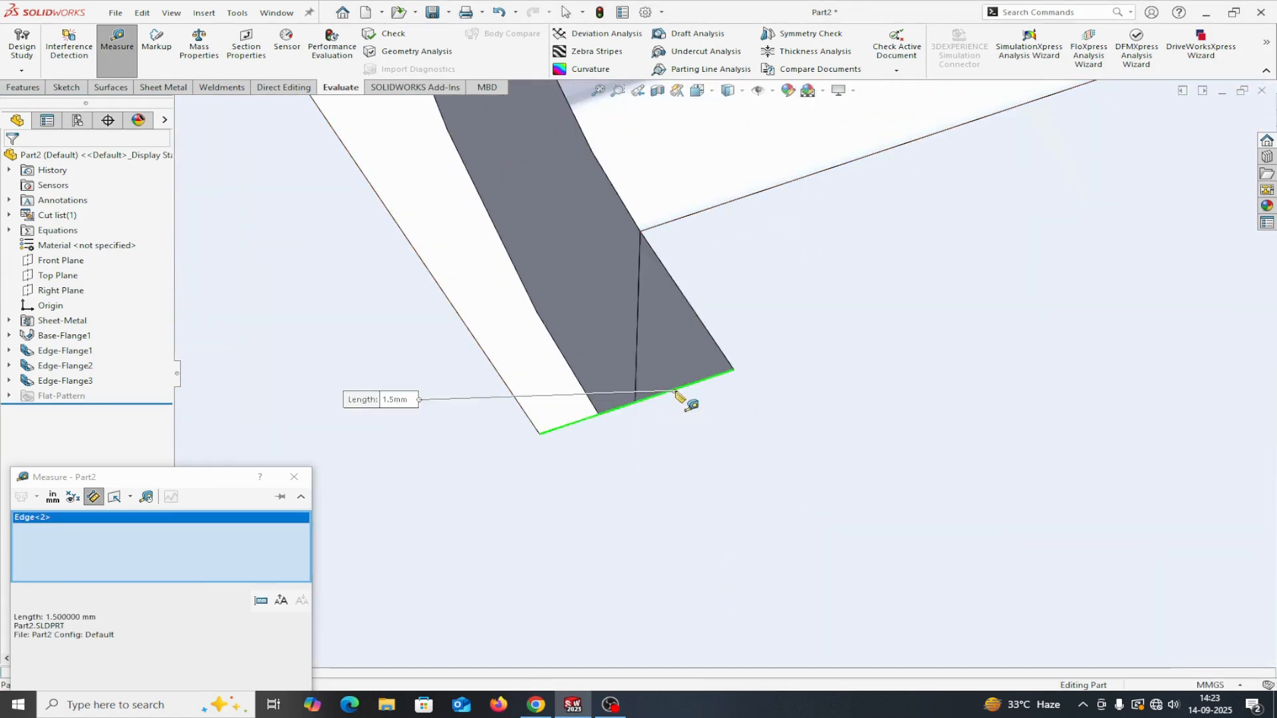
{"action": "double_click", "coordinate": [67, 617]}
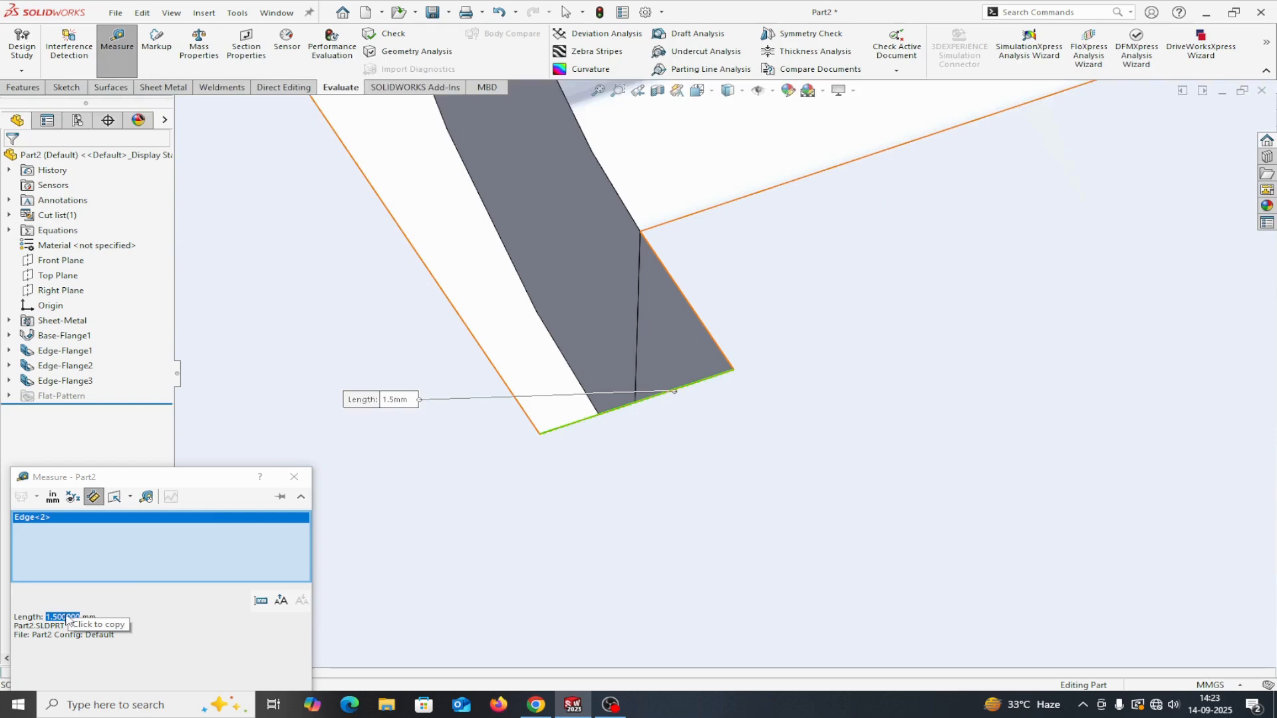
{"action": "left_click", "coordinate": [294, 477]}
Step: Measure the narrow outer end face of the flange with the hole, and clear the selection
{"action": "key", "text": "f"}
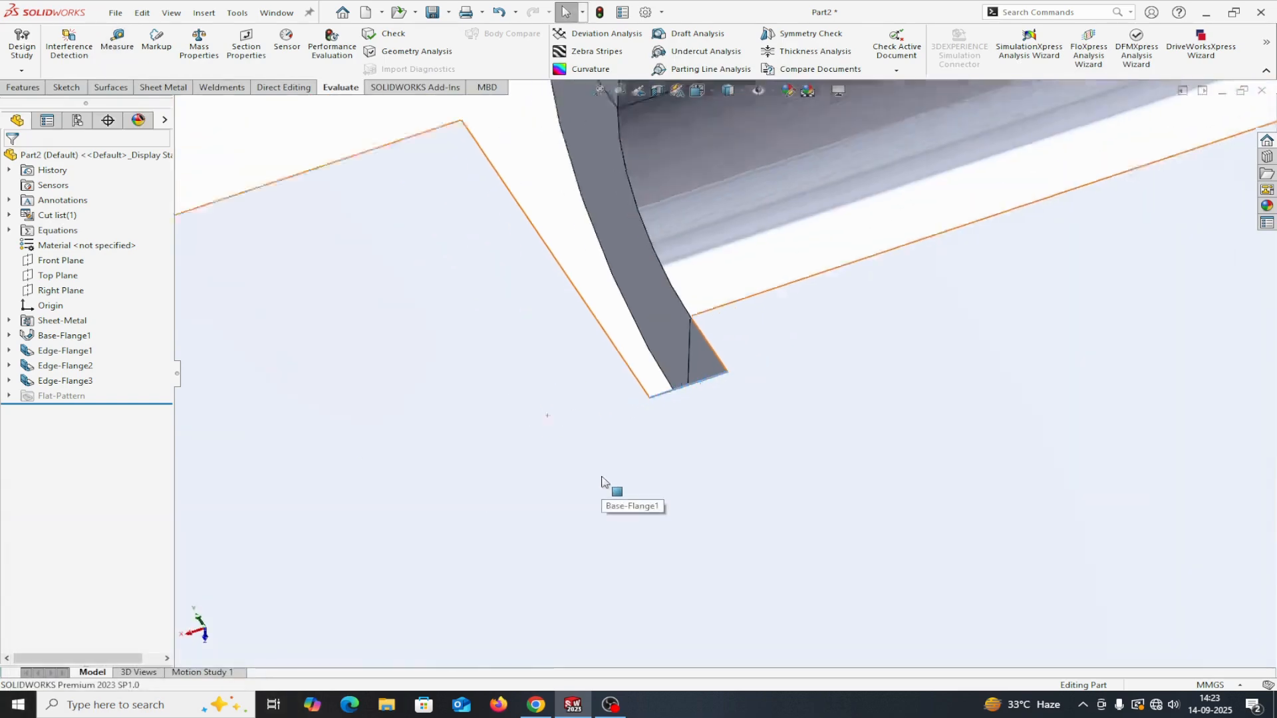
{"action": "middle_click_drag", "start_coordinate": [801, 493], "coordinate": [721, 364]}
{"action": "middle_click_drag", "start_coordinate": [1044, 363], "coordinate": [1131, 308]}
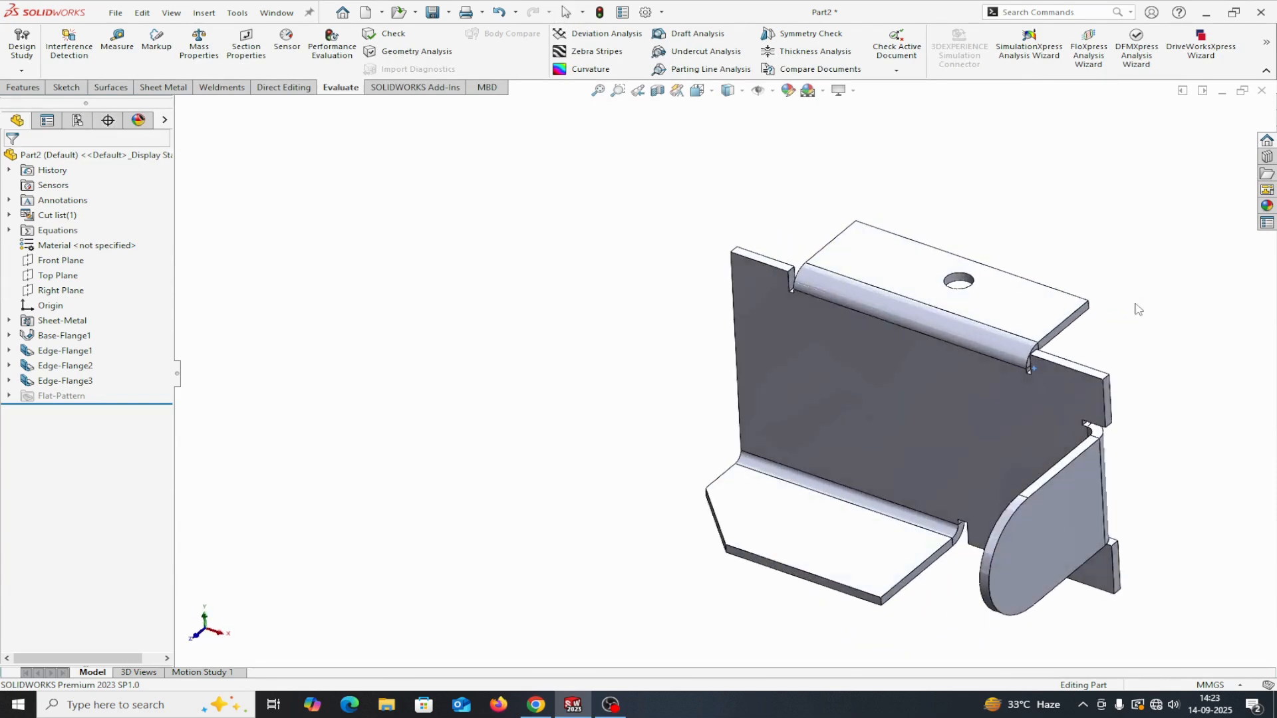
{"action": "left_click", "coordinate": [925, 360]}
{"action": "middle_click_drag", "start_coordinate": [1117, 265], "coordinate": [849, 357]}
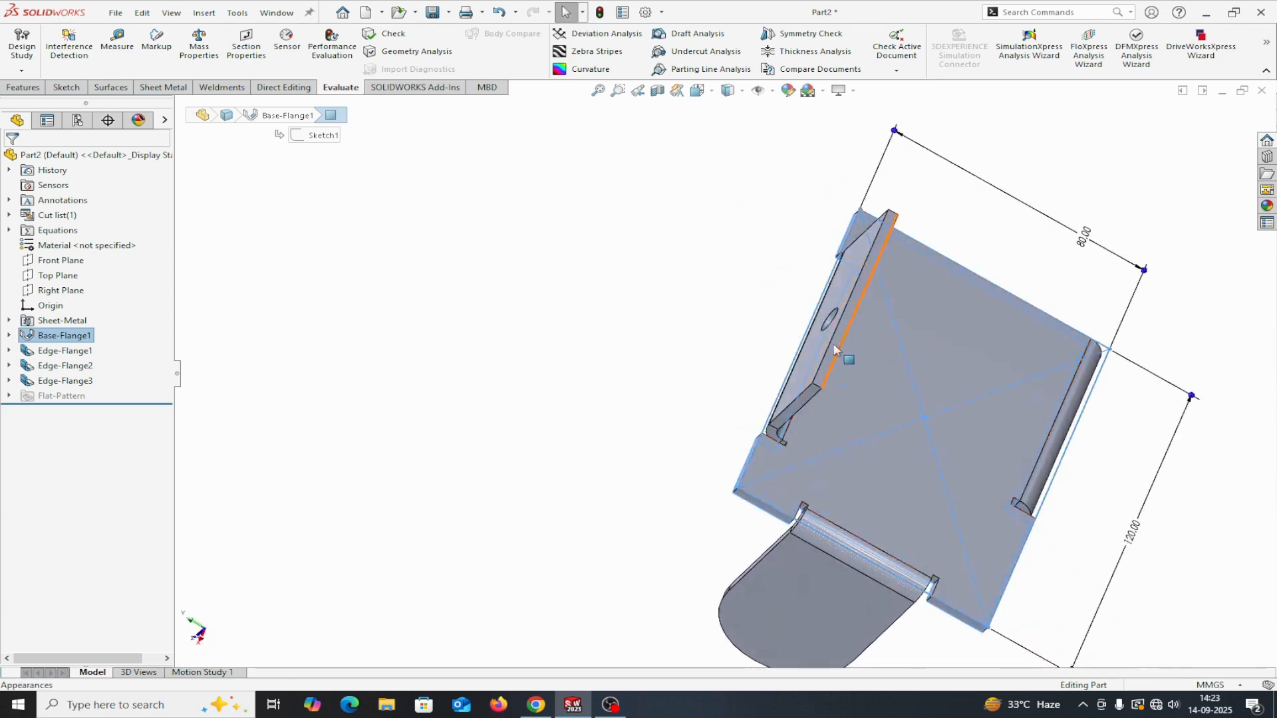
{"action": "scroll", "coordinate": [844, 352], "scroll_direction": "down", "scroll_amount": 5}
{"action": "left_click", "coordinate": [815, 344]}
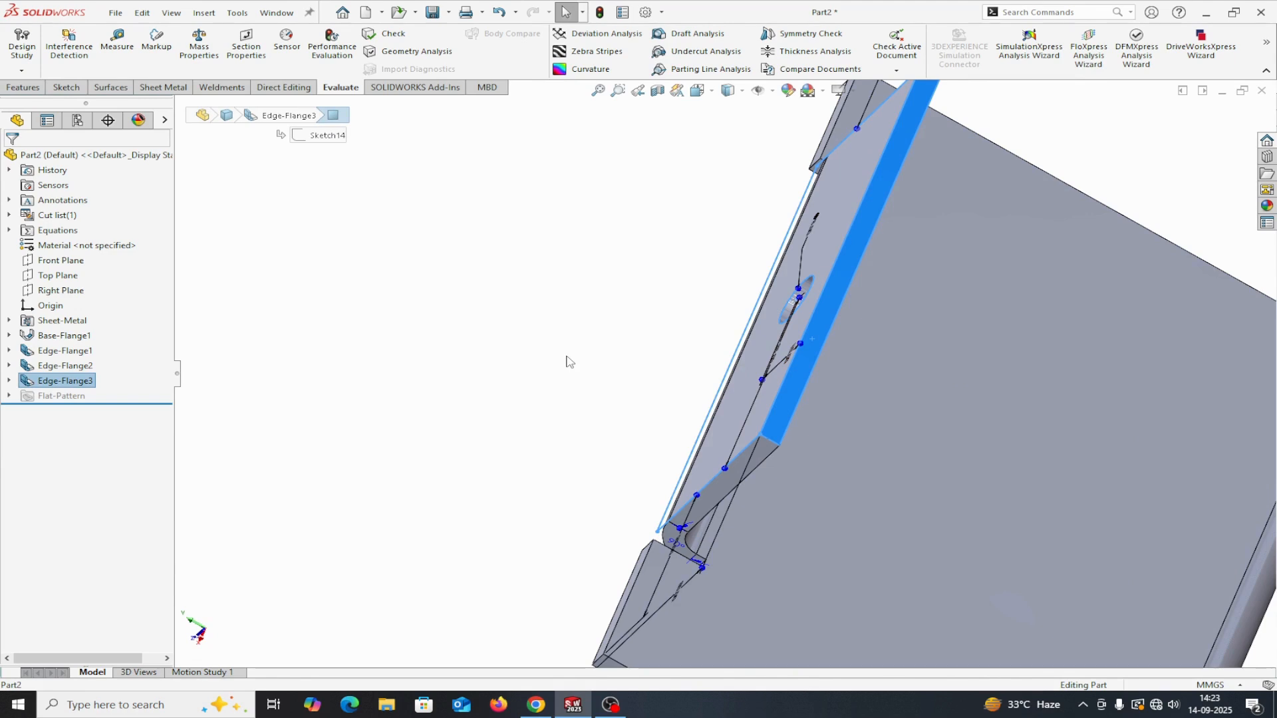
{"action": "left_click", "coordinate": [117, 44]}
{"action": "double_click", "coordinate": [76, 625]}
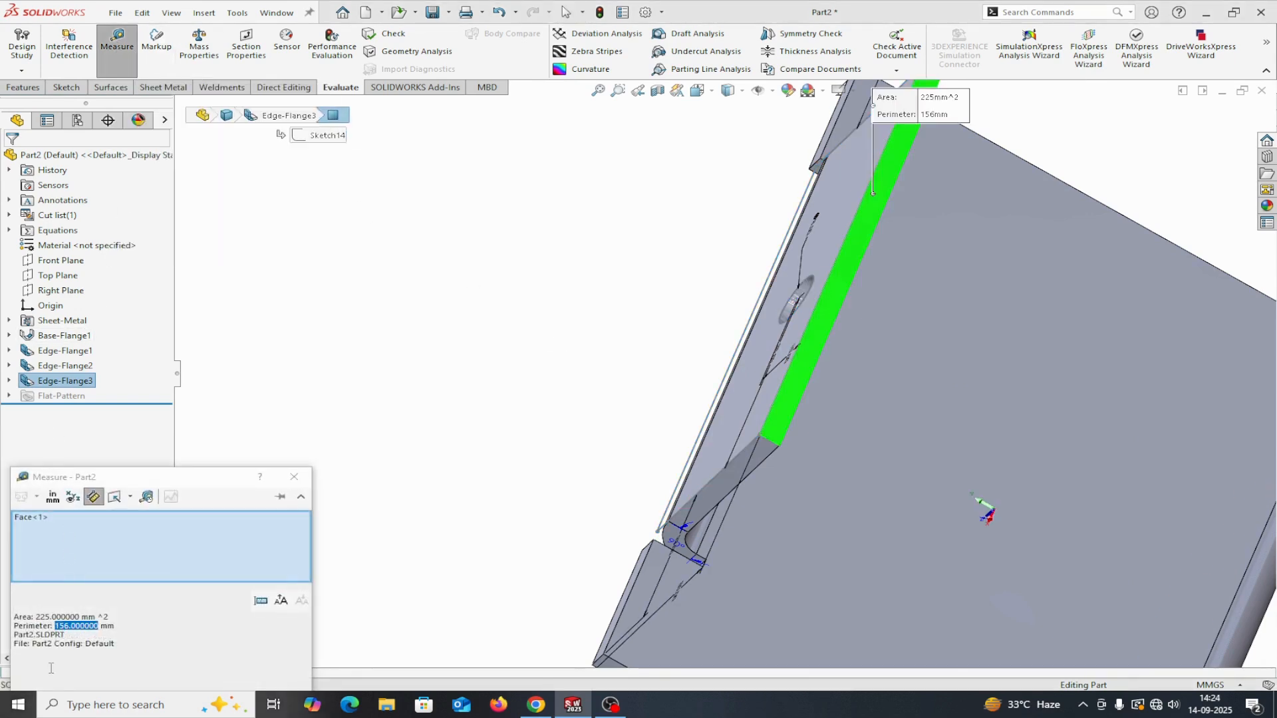
{"action": "right_click", "coordinate": [137, 551]}
{"action": "left_click", "coordinate": [178, 556]}
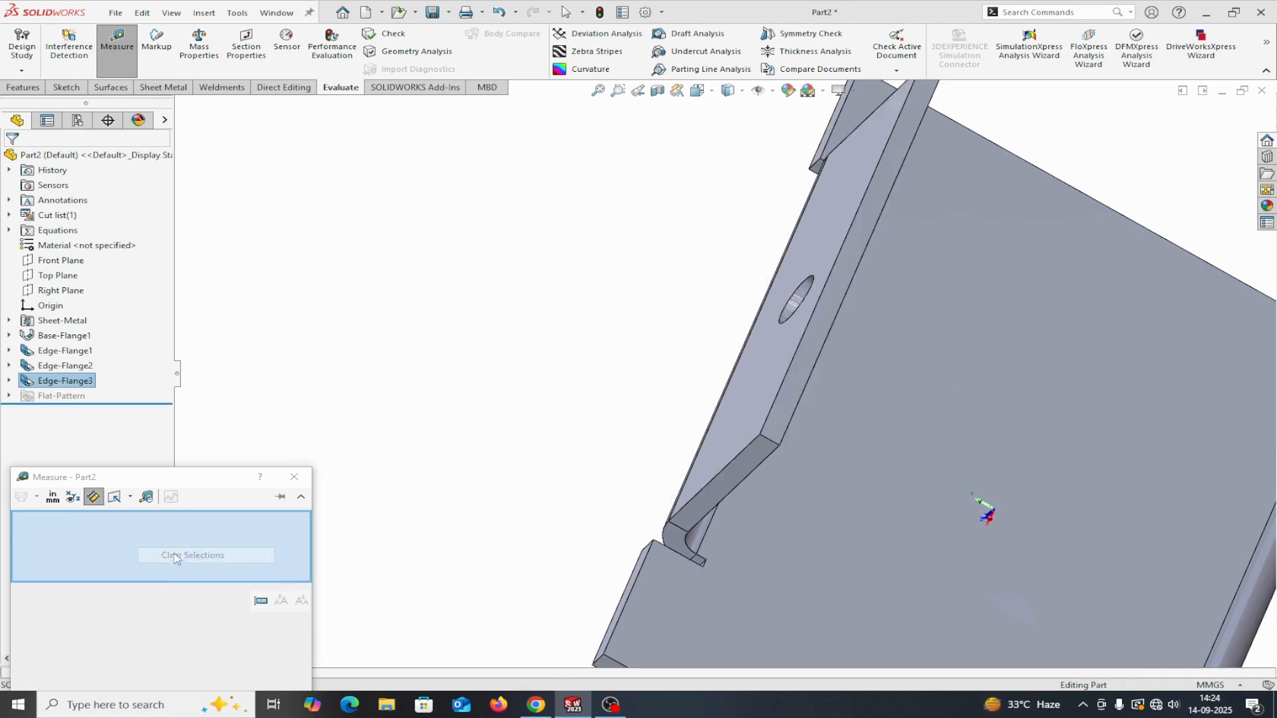
Step: Measure the distance between the holed flange's outer end face and the base's large face
{"action": "left_click", "coordinate": [807, 391]}
{"action": "middle_click_drag", "start_coordinate": [670, 399], "coordinate": [784, 380]}
{"action": "left_click", "coordinate": [589, 458]}
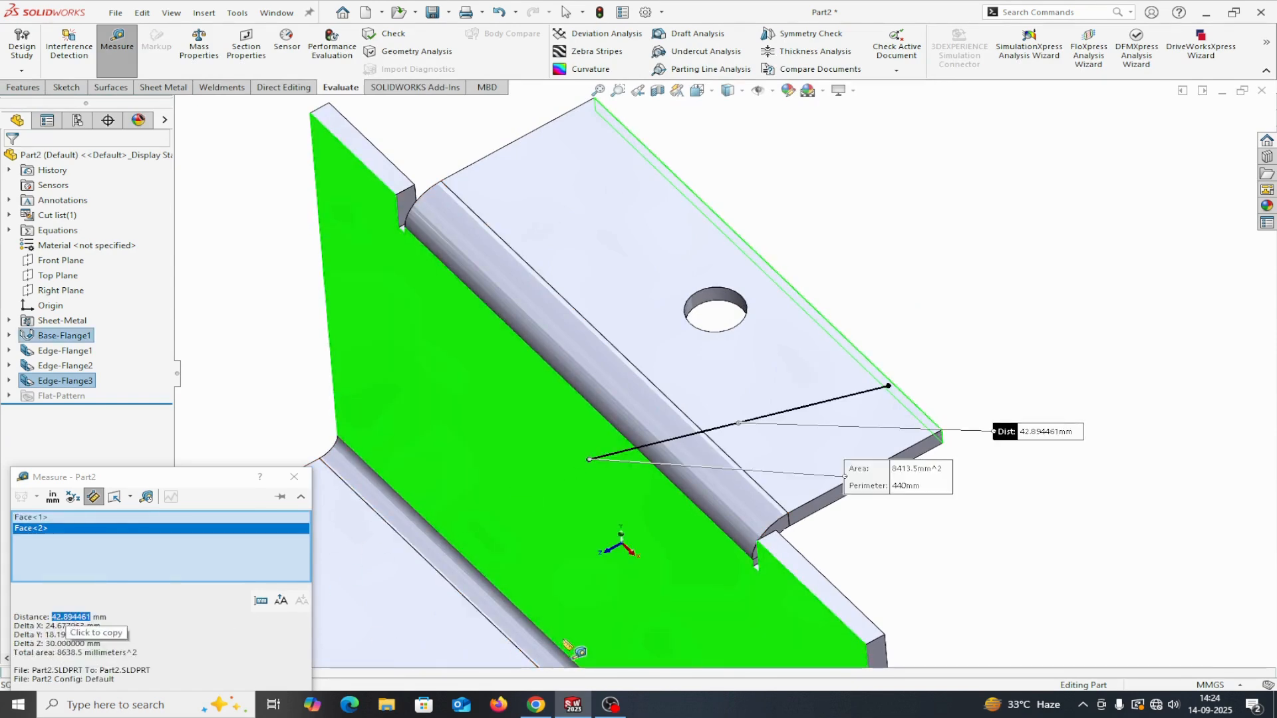
{"action": "middle_click_drag", "start_coordinate": [949, 573], "coordinate": [865, 500]}
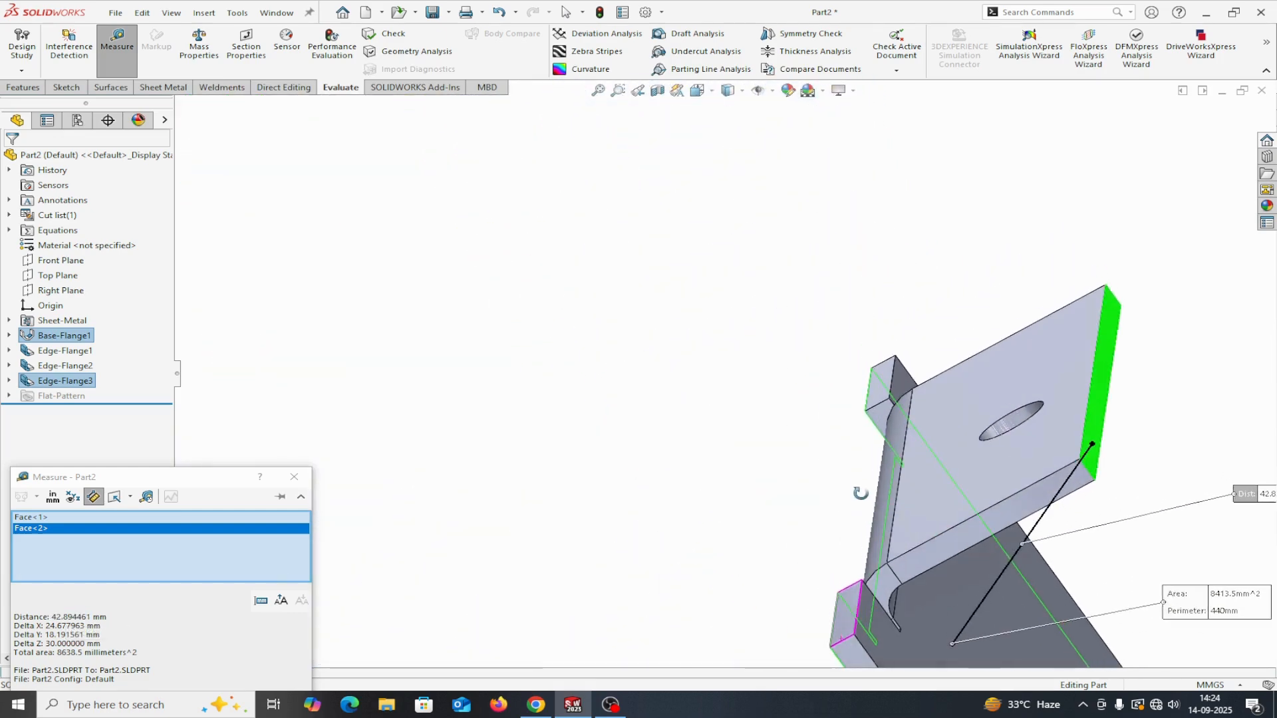
{"action": "left_click", "coordinate": [289, 478]}
{"action": "scroll", "coordinate": [522, 447], "scroll_direction": "up", "scroll_amount": 8}
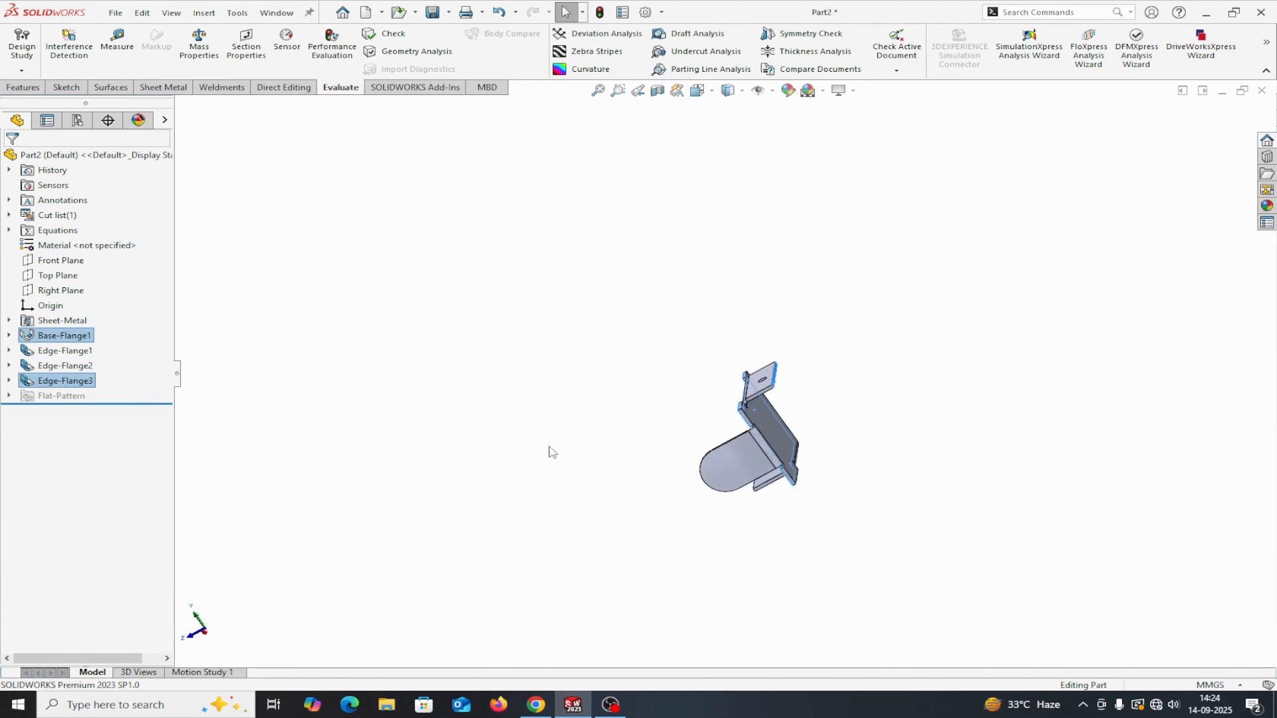
{"action": "middle_click_drag", "start_coordinate": [960, 495], "coordinate": [845, 398]}
{"action": "scroll", "coordinate": [858, 425], "scroll_direction": "down", "scroll_amount": 8}
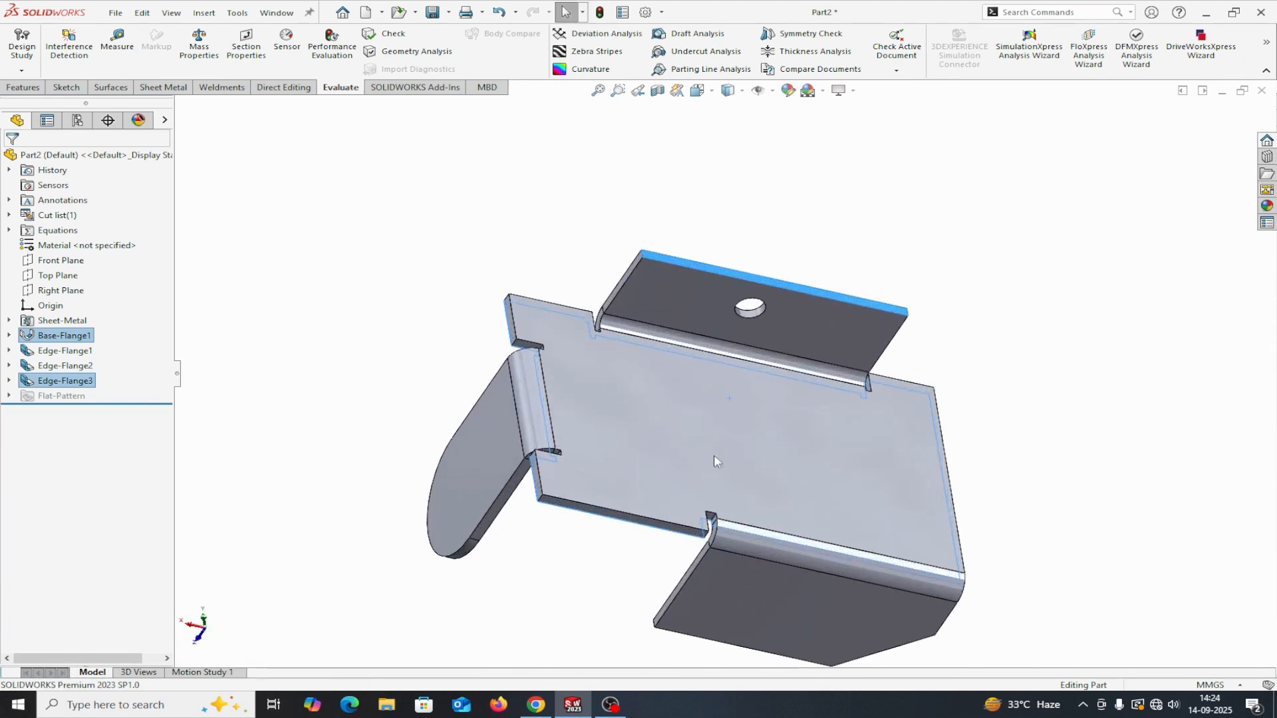